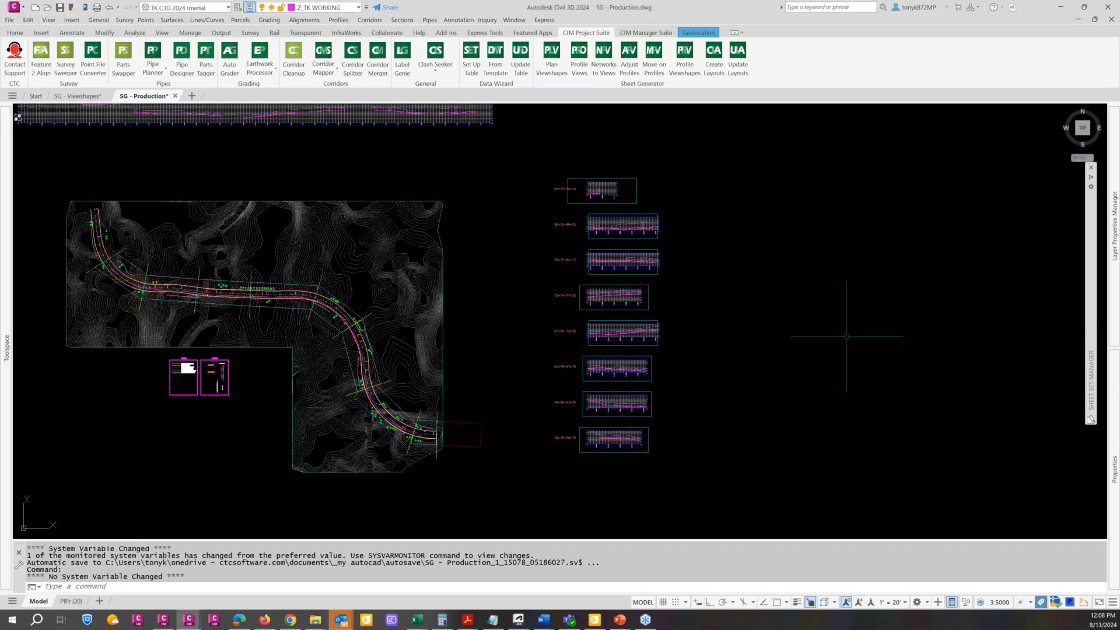
Look over the full SG - Production model, then consult the Demo Outline document in Word and return to Civil 3D
scroll(746, 353, down, 2)
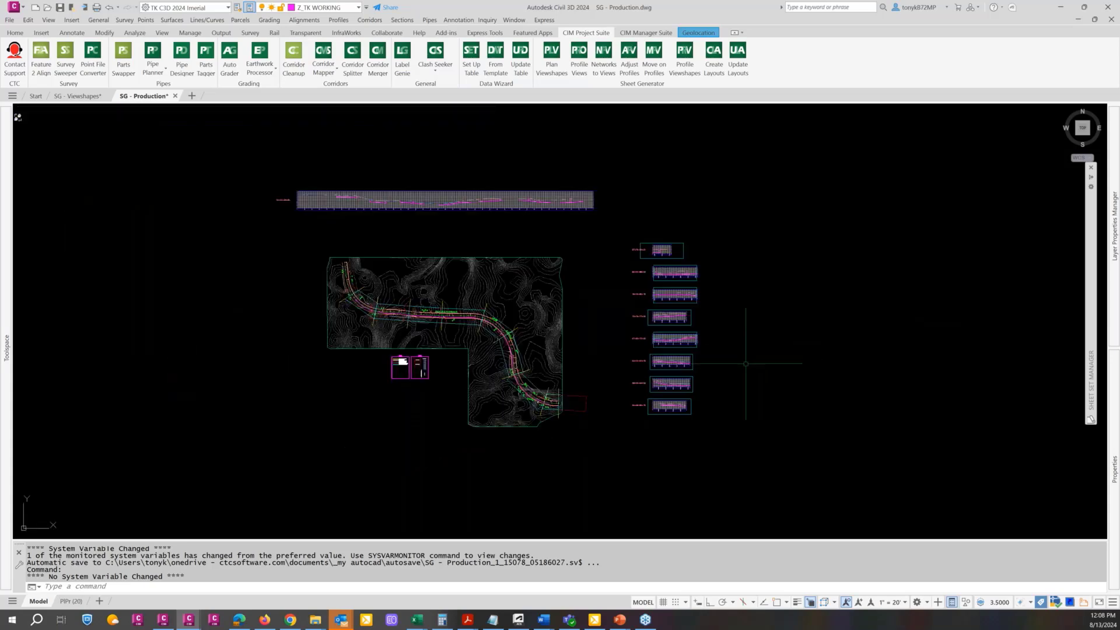
middle_drag(744, 364, 807, 371)
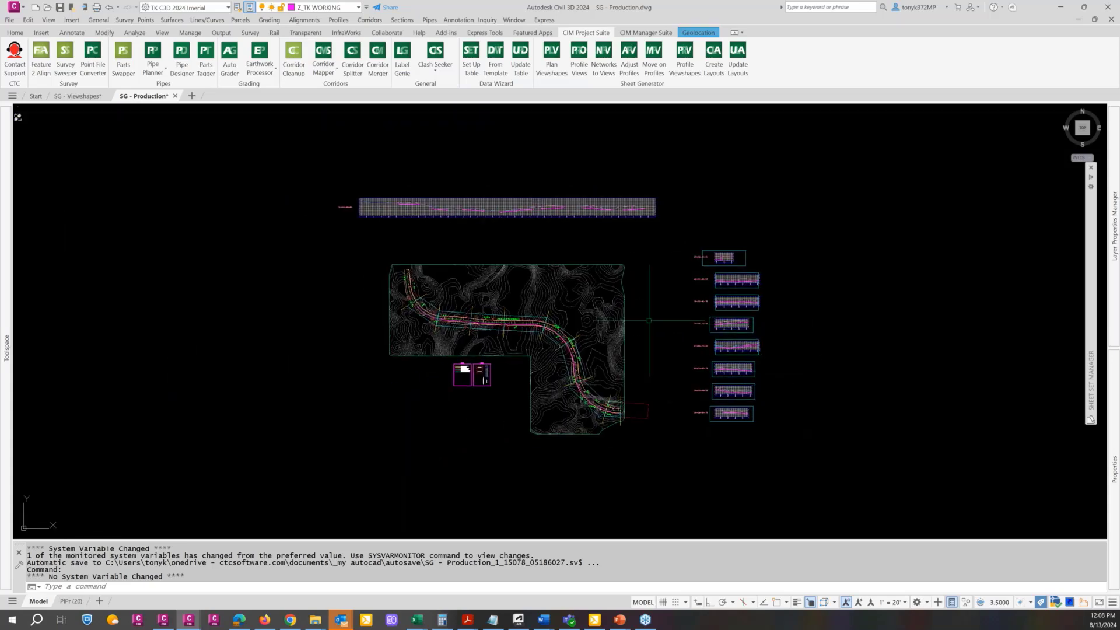
key(Escape)
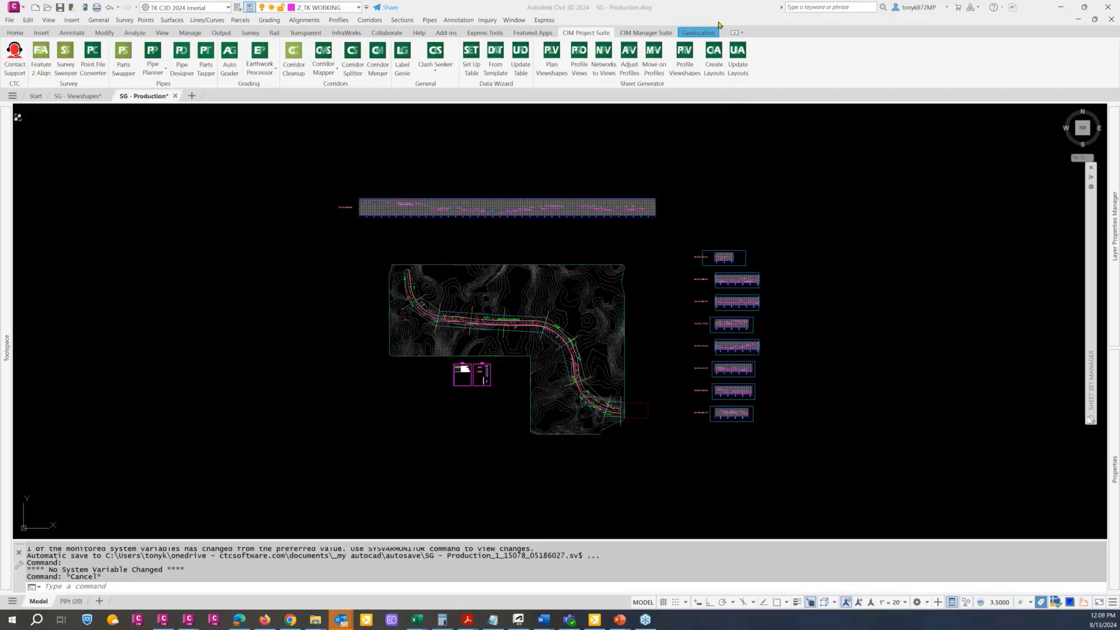
key(alt+Tab)
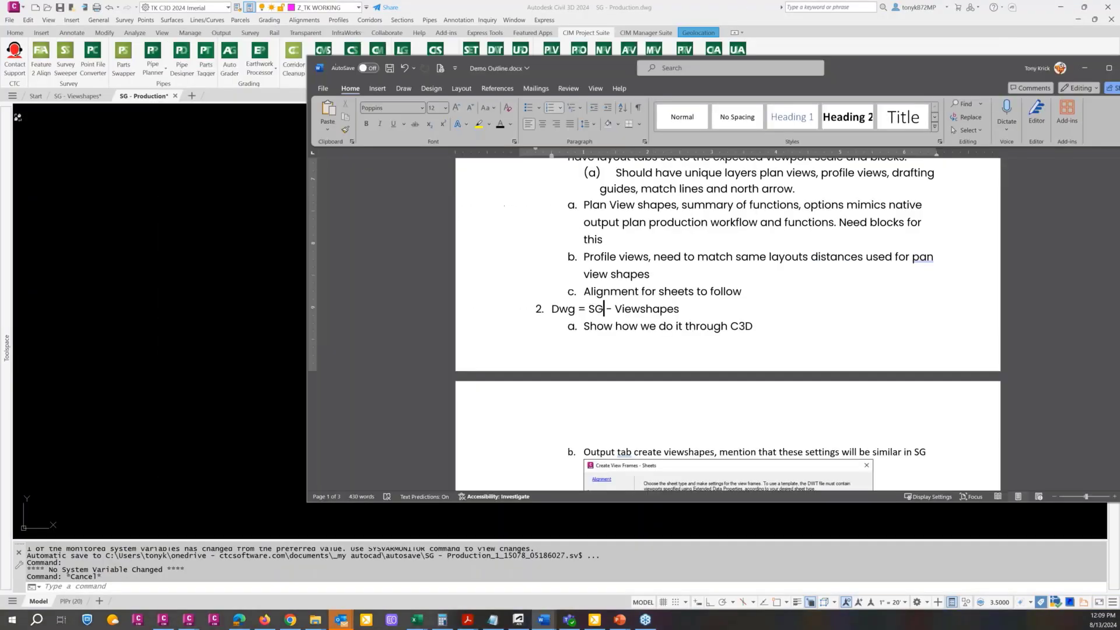
key(alt+Tab)
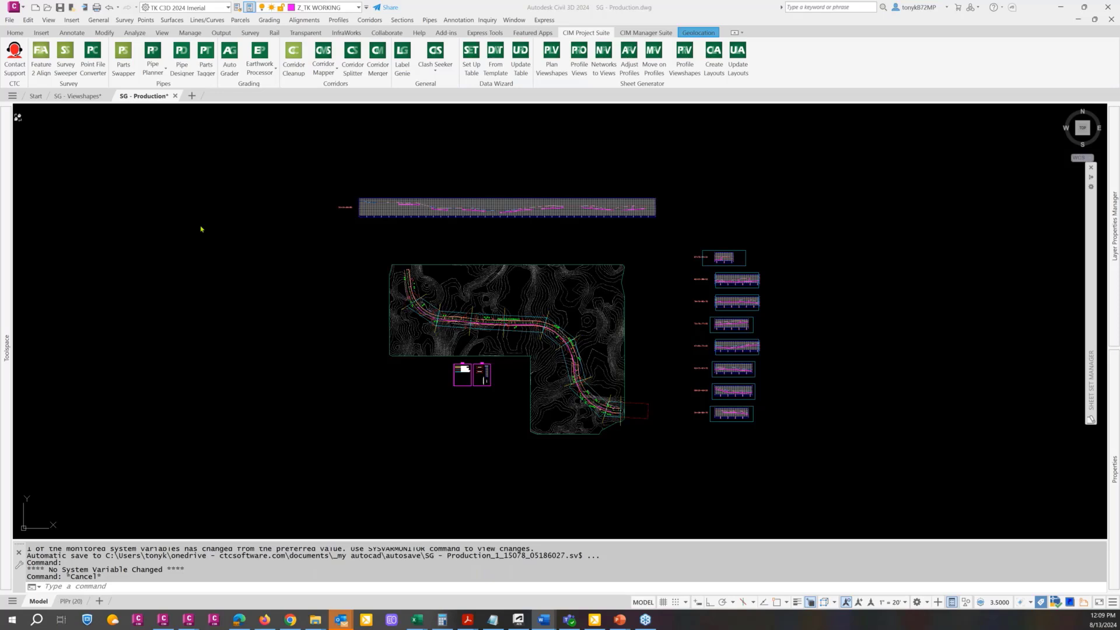
Switch to the SG - Viewshapes drawing and examine the road corridor and the LAYERS and BLOCKS legends below the surface
click(70, 98)
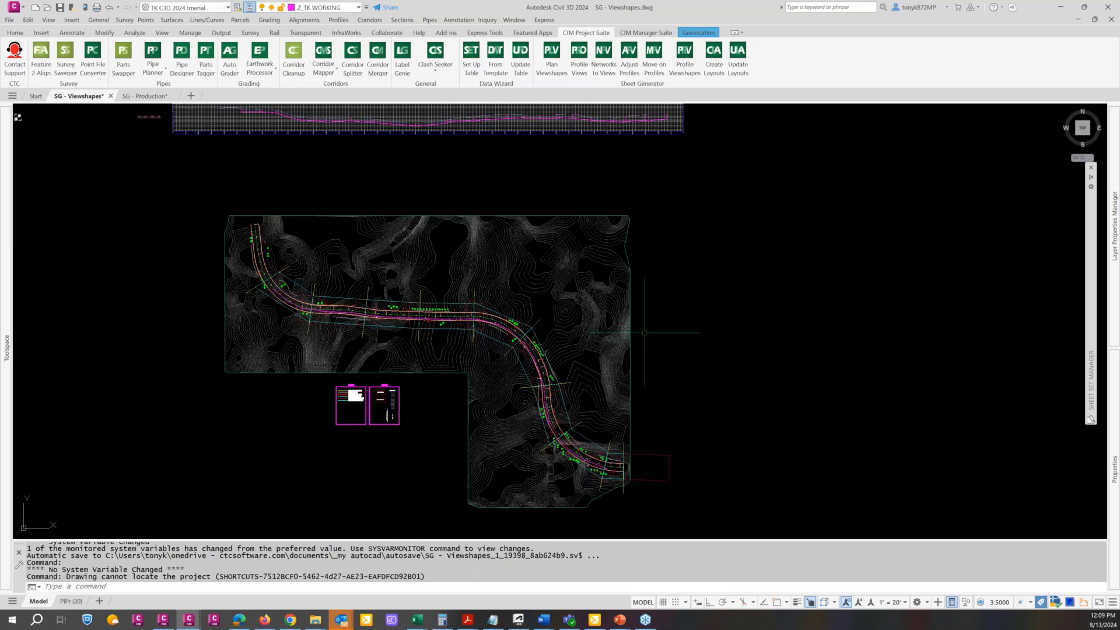
mouse_move(653, 327)
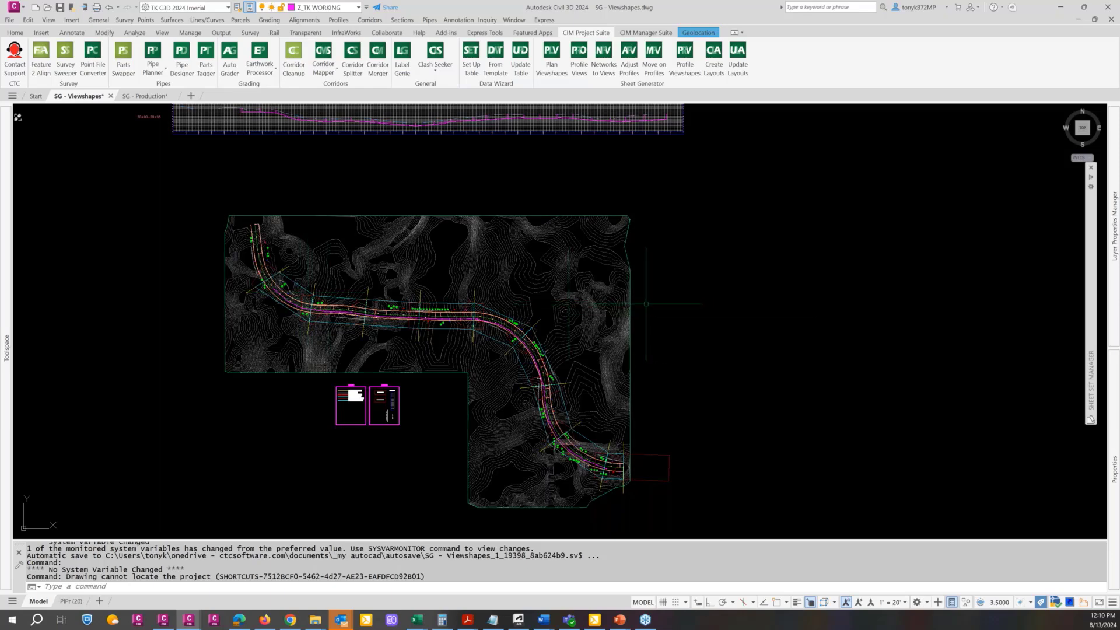
mouse_move(645, 303)
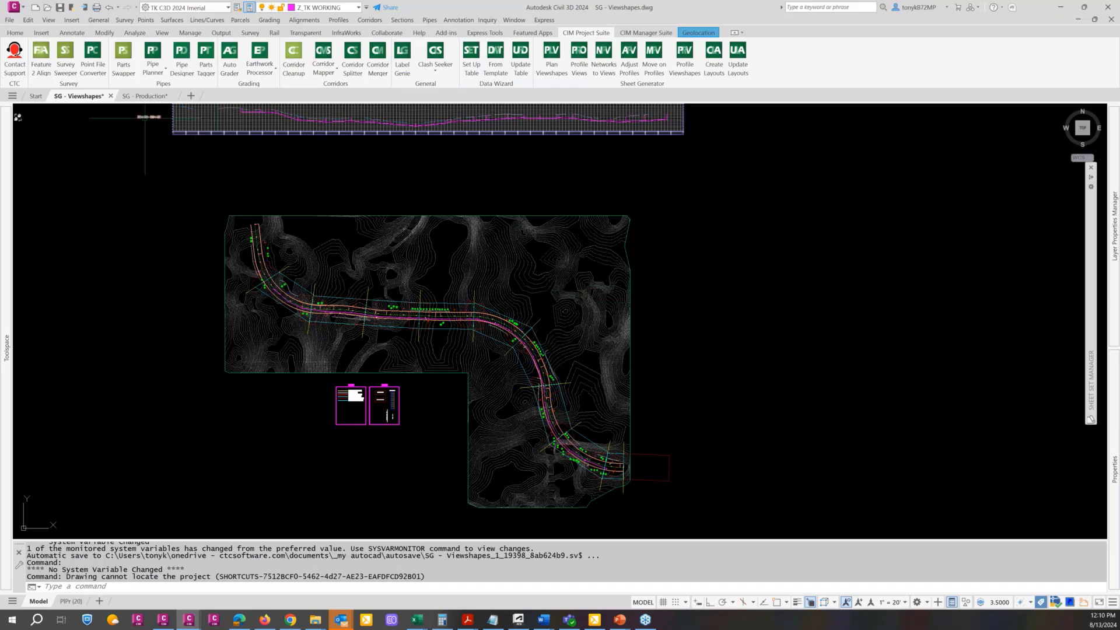
scroll(332, 413, up, 5)
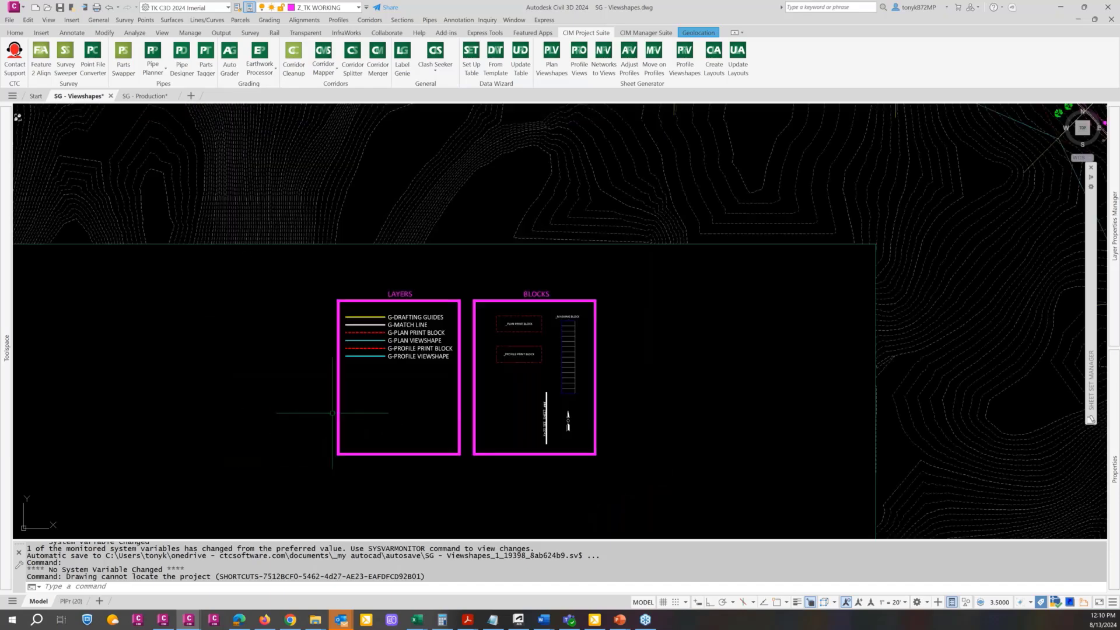
scroll(332, 413, down, 4)
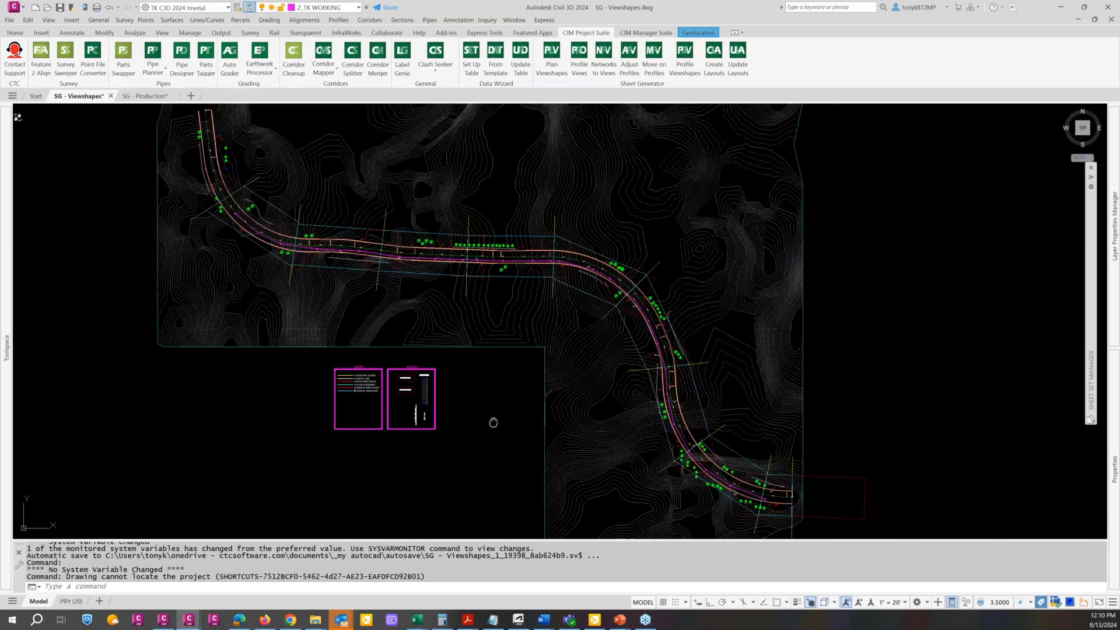
middle_drag(493, 422, 450, 418)
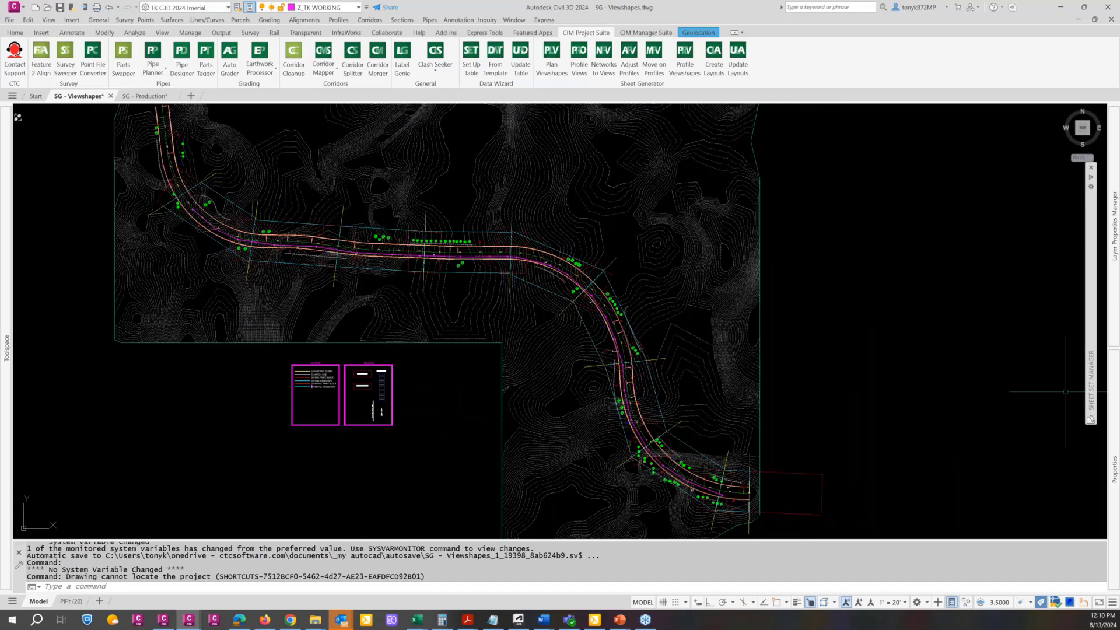
scroll(369, 381, up, 5)
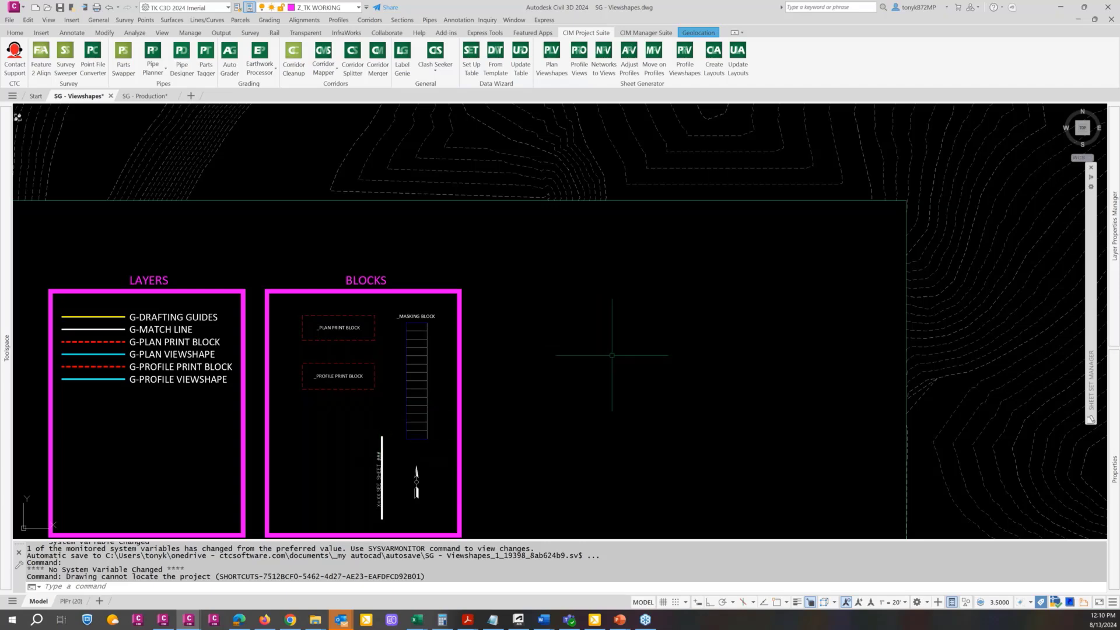
scroll(606, 356, down, 2)
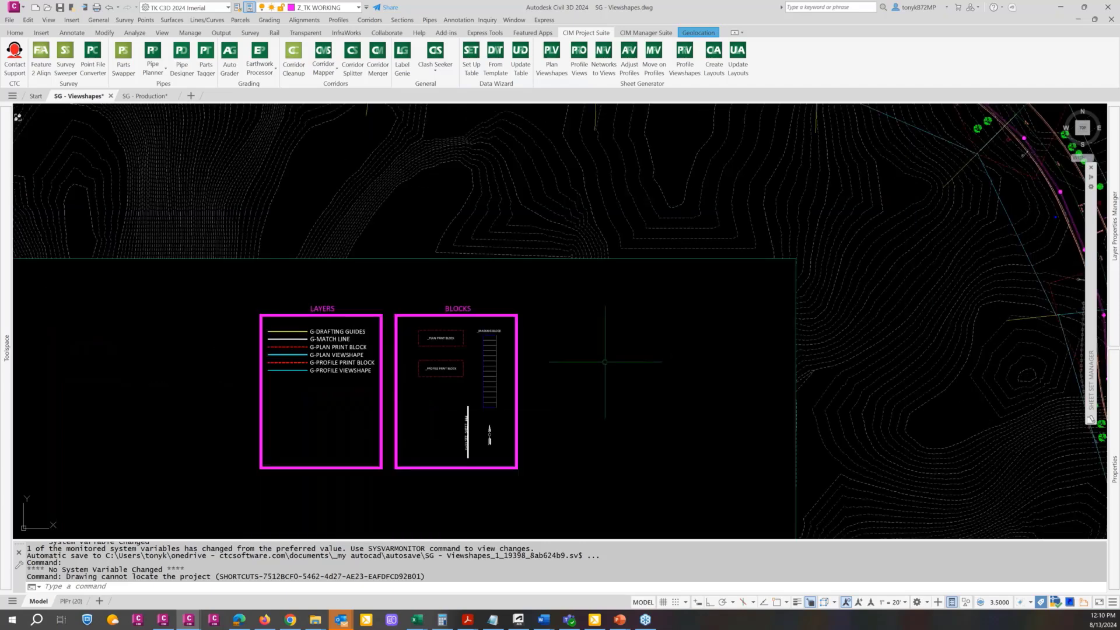
Open the PlPr (20) layout and examine its plan and profile viewports and title block
click(70, 601)
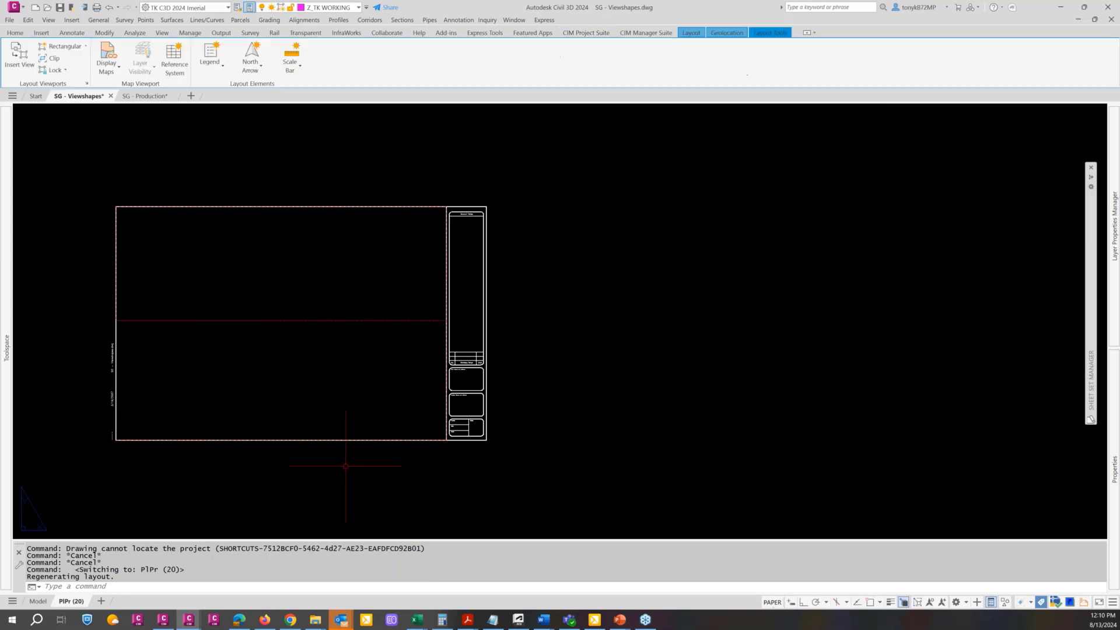
middle_drag(310, 384, 625, 388)
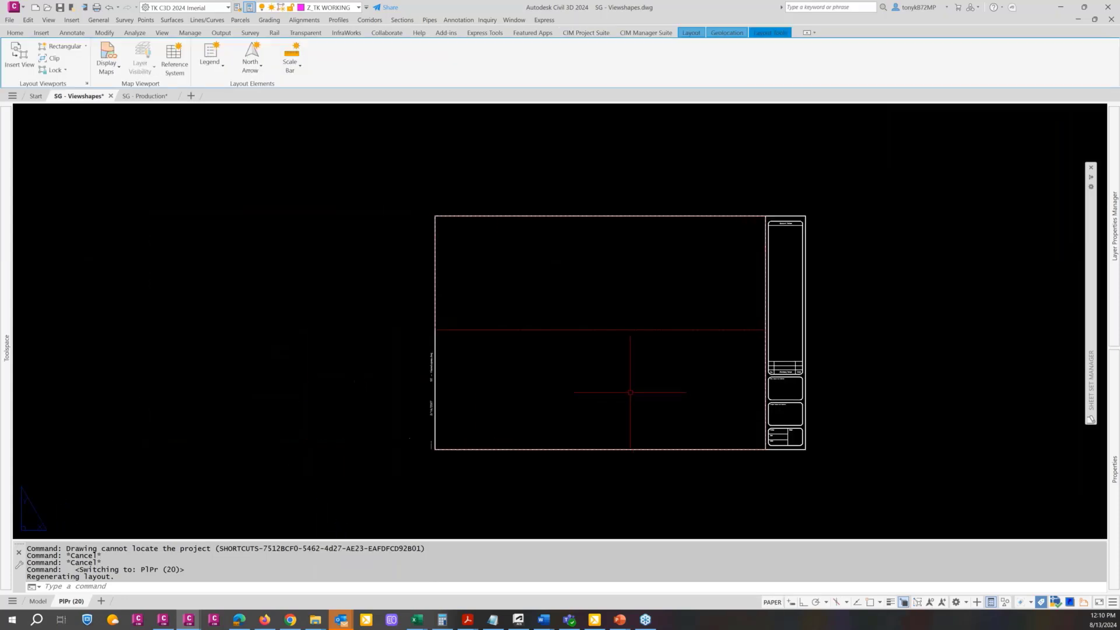
scroll(599, 386, up, 2)
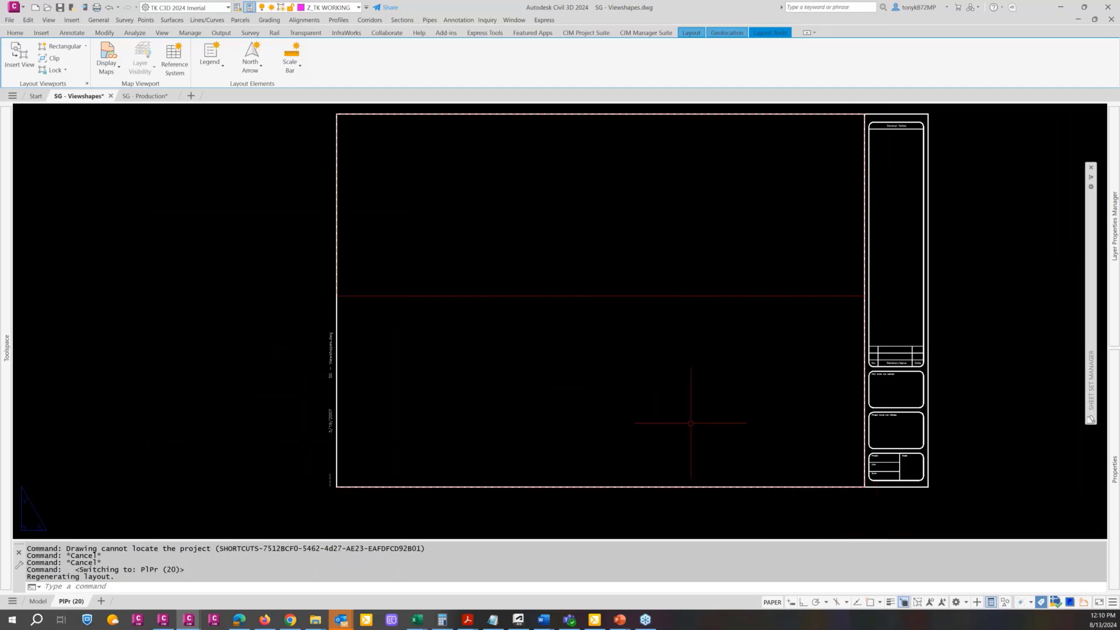
middle_drag(645, 412, 560, 428)
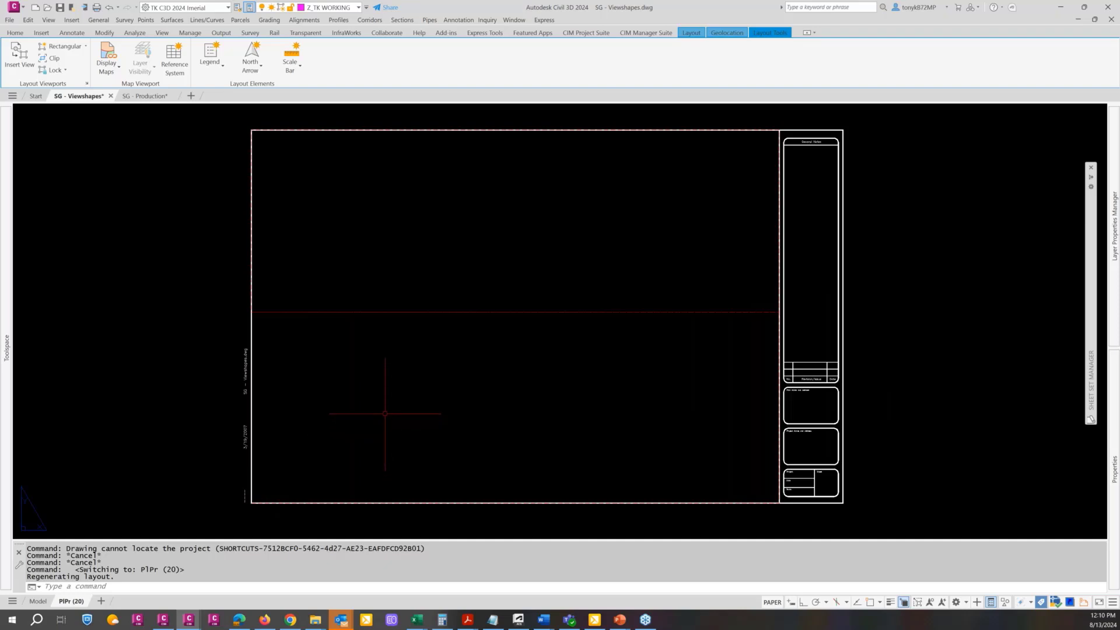
mouse_move(378, 413)
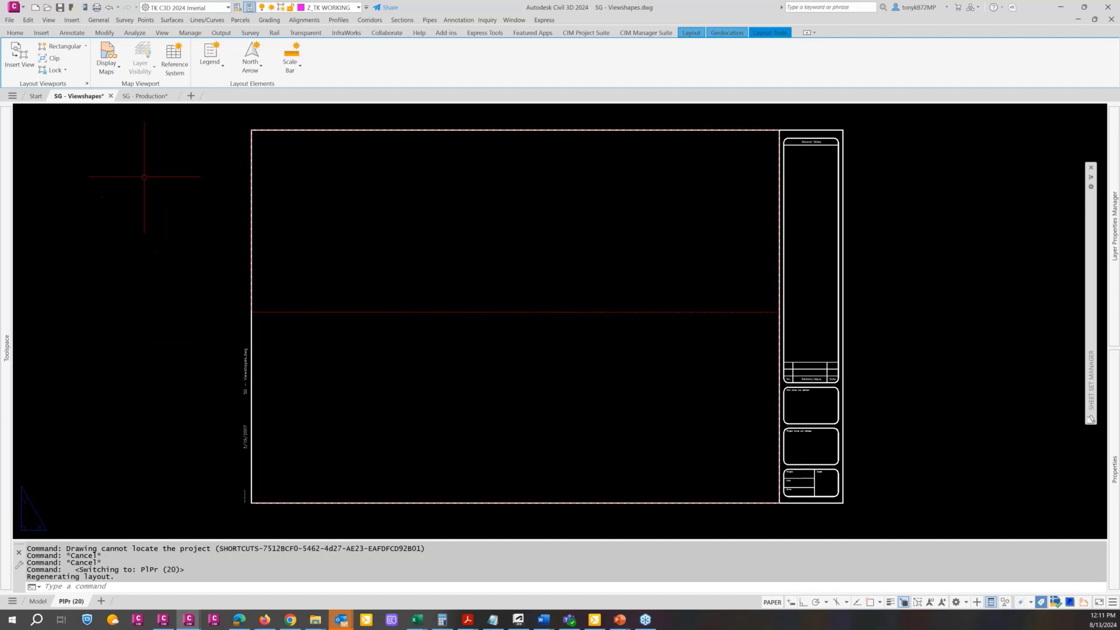
mouse_move(147, 99)
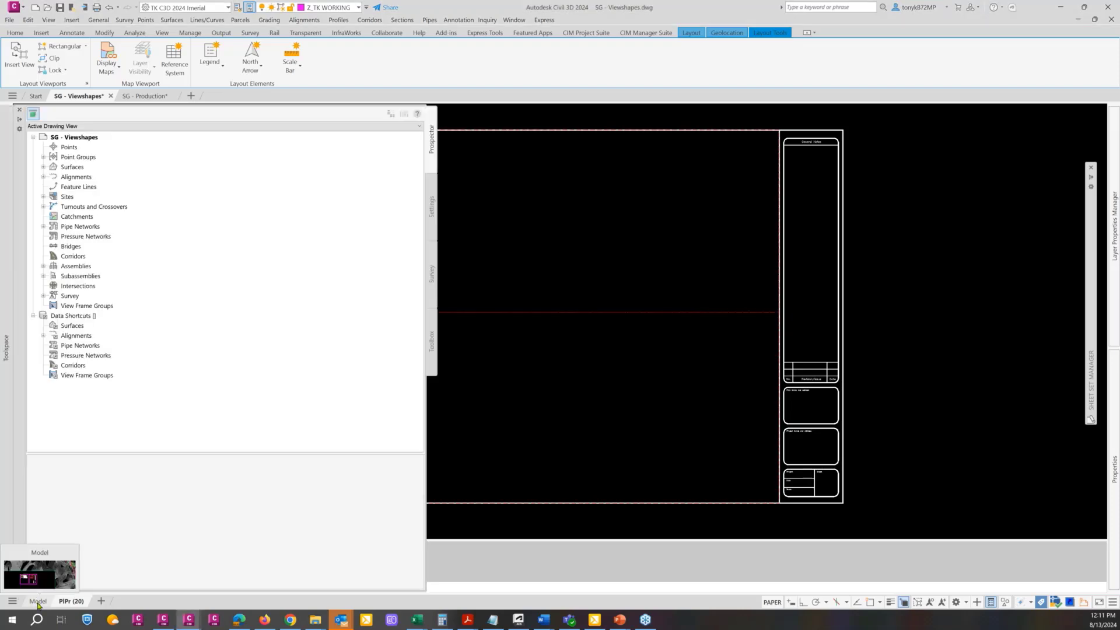
Return to model space and examine the plan print, profile print, masking, match line and north arrow blocks
click(37, 601)
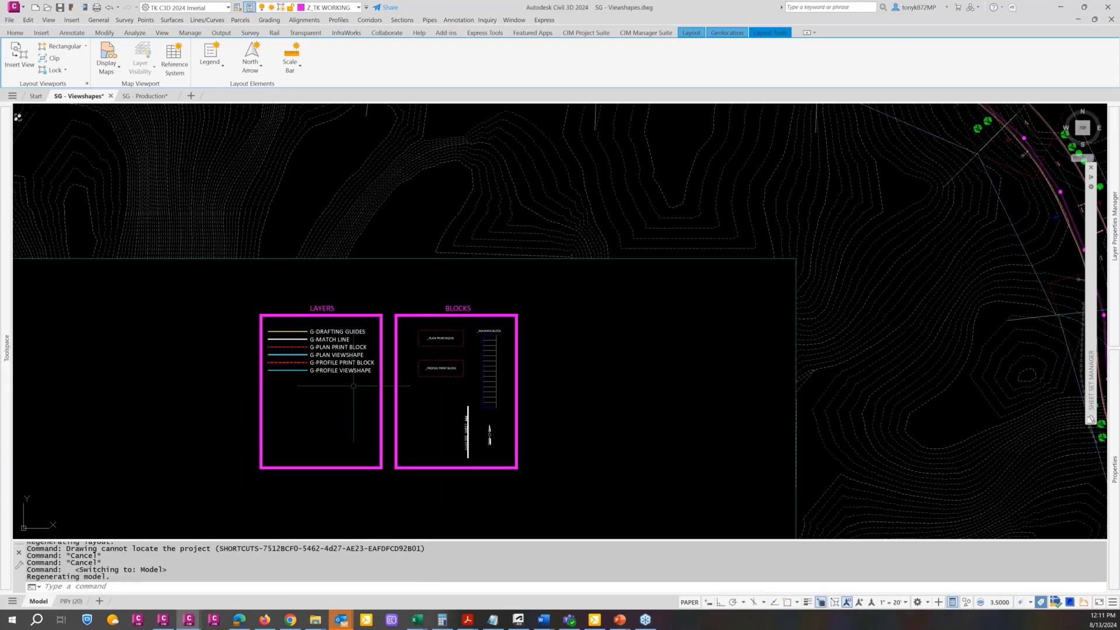
scroll(445, 309, up, 4)
scroll(435, 361, down, 2)
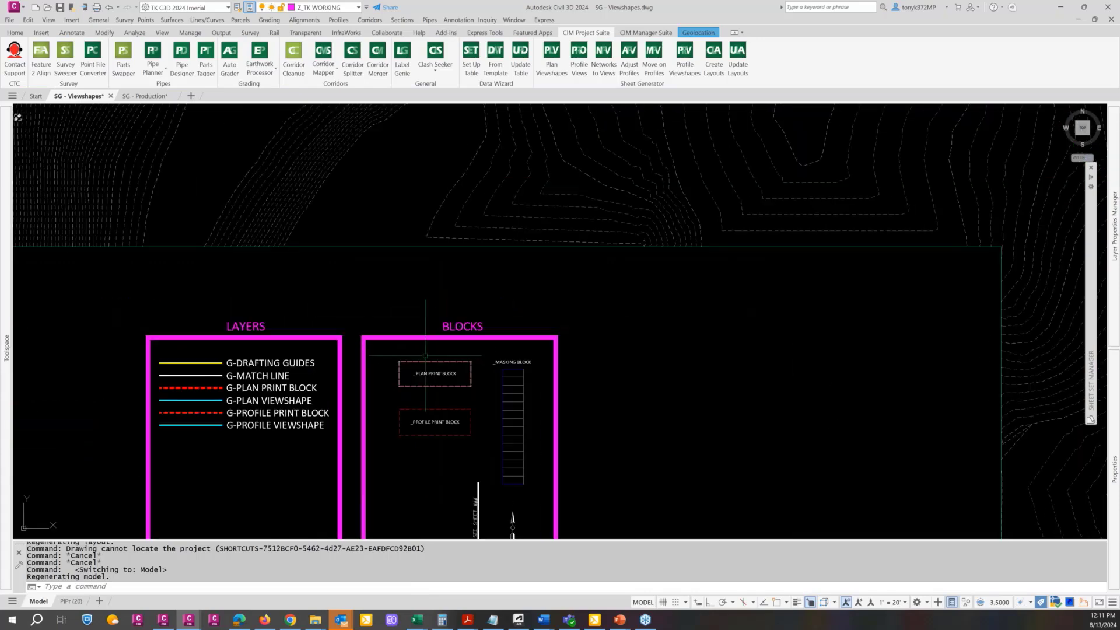
middle_drag(435, 362, 408, 274)
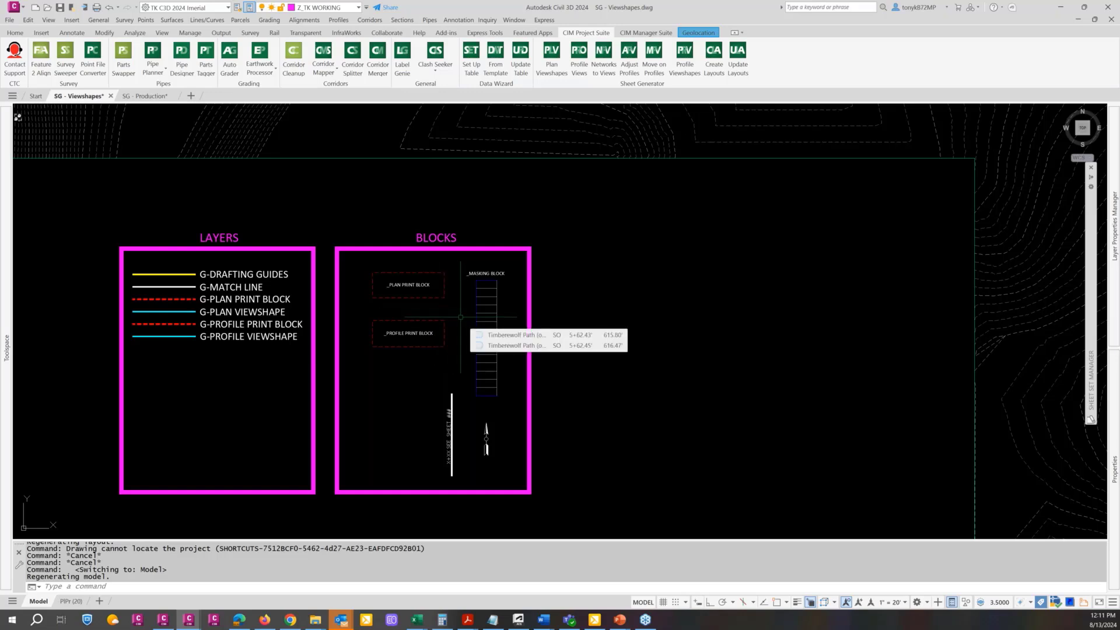
scroll(461, 317, down, 4)
scroll(458, 322, down, 5)
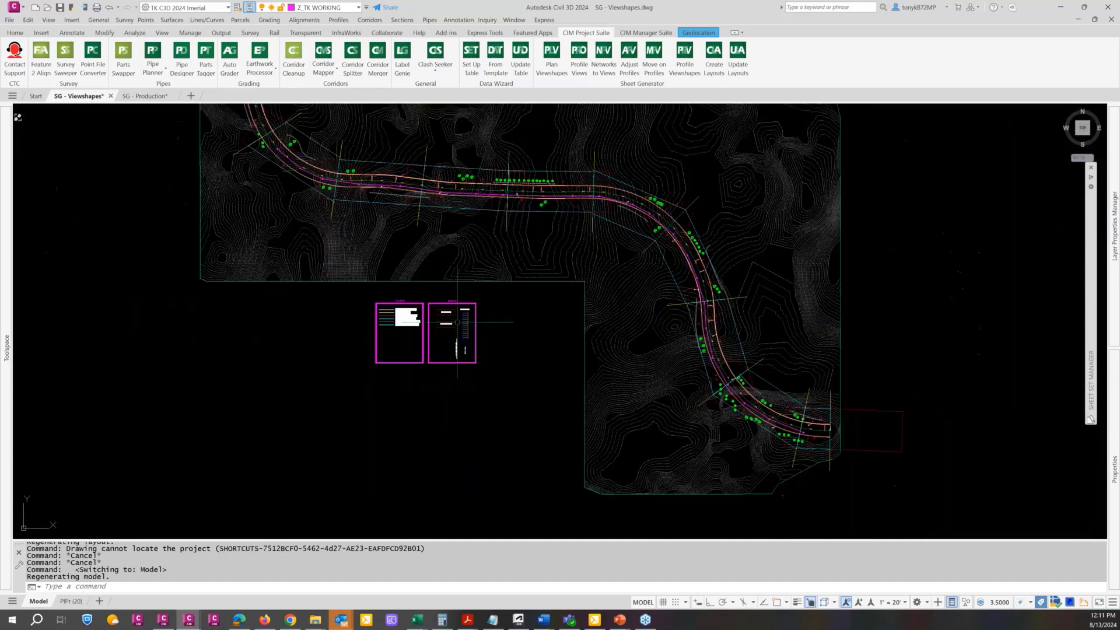
Switch to the SG - Production drawing and examine the stacked profile views with their viewshape frames beside the plan
click(139, 98)
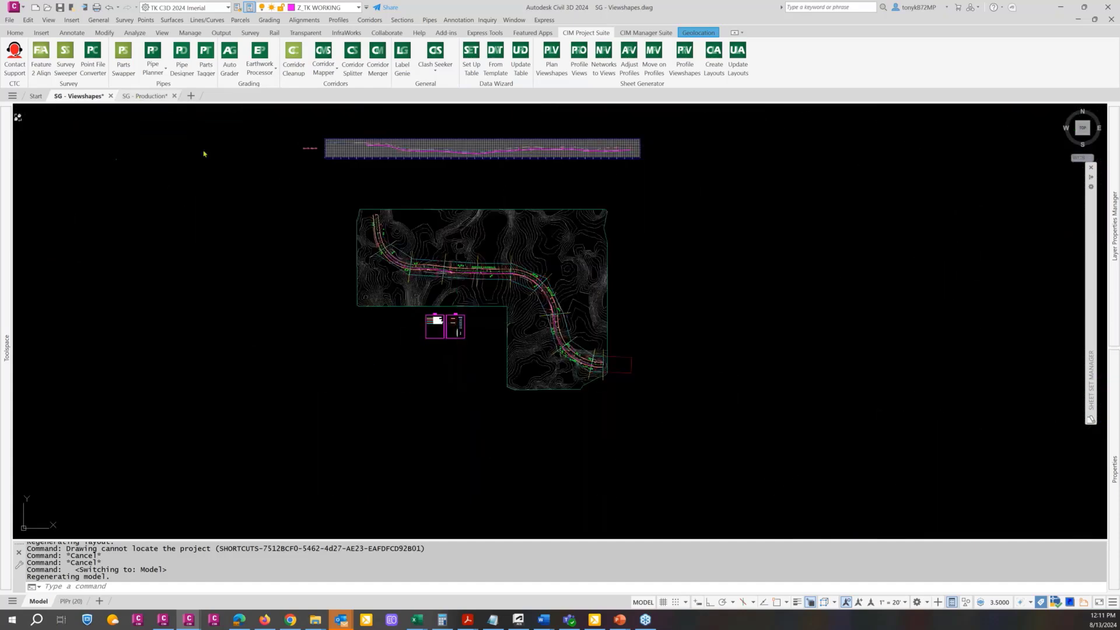
key(ctrl+Tab)
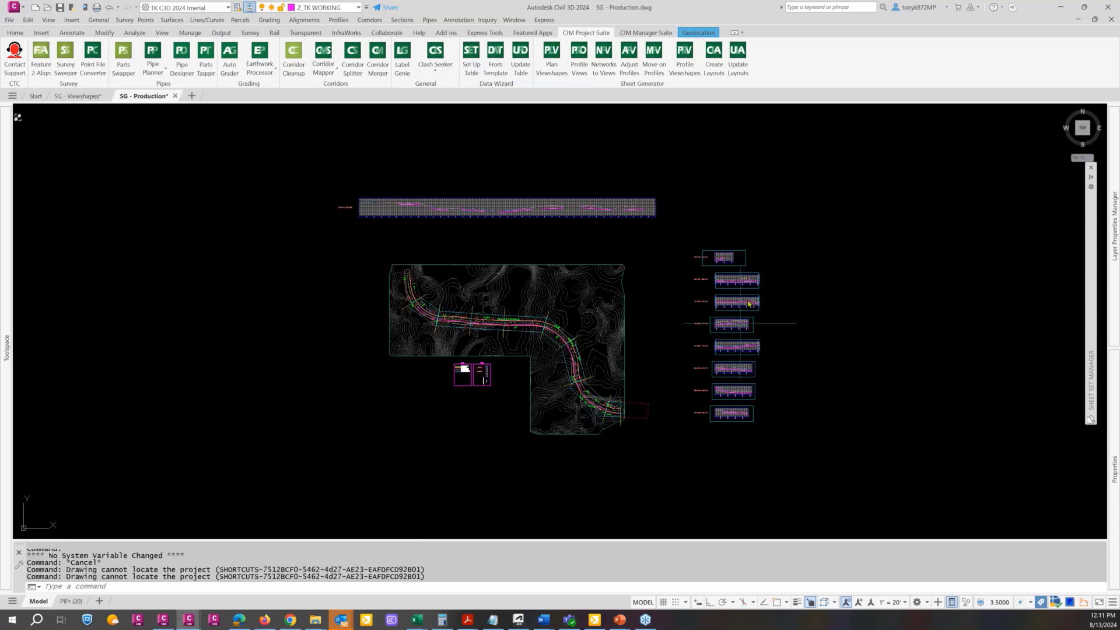
scroll(741, 322, up, 10)
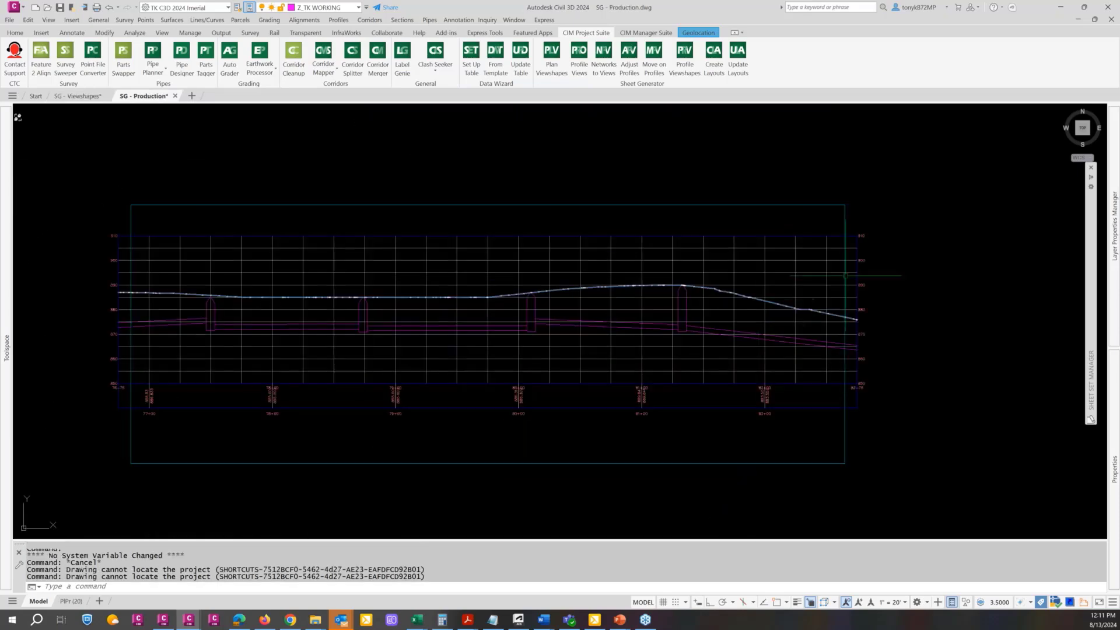
scroll(845, 276, down, 10)
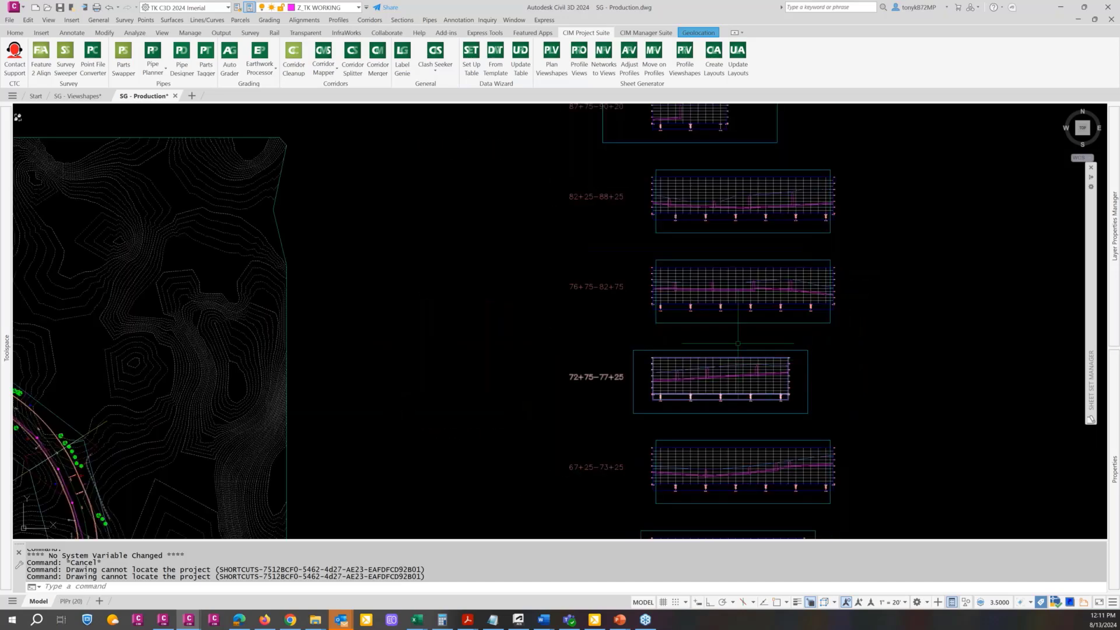
middle_drag(740, 443, 634, 313)
middle_drag(646, 435, 591, 330)
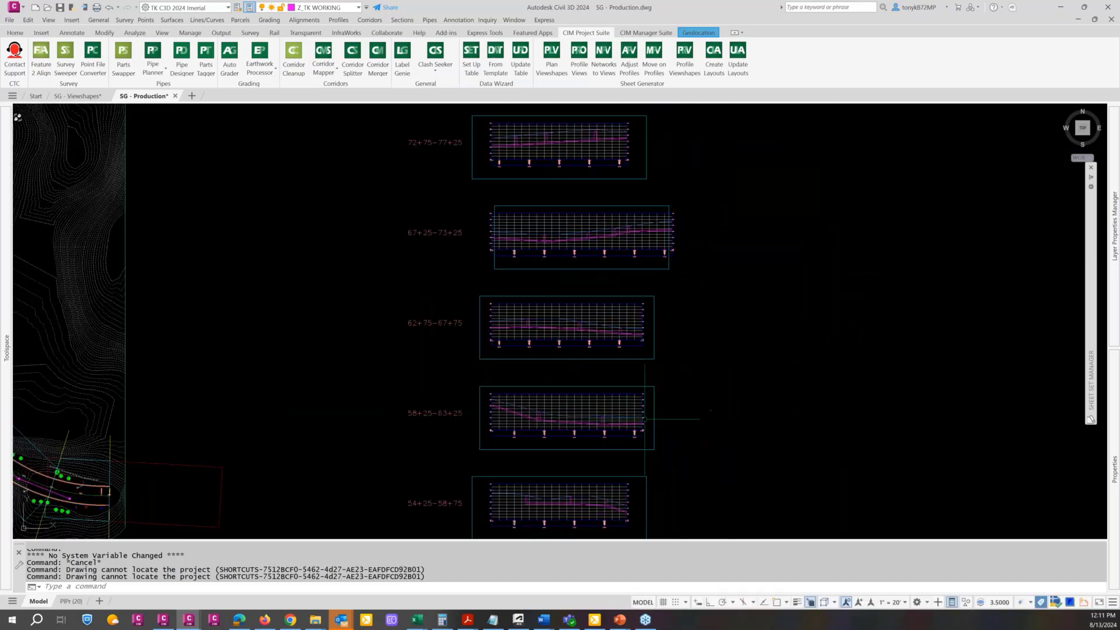
scroll(644, 419, up, 6)
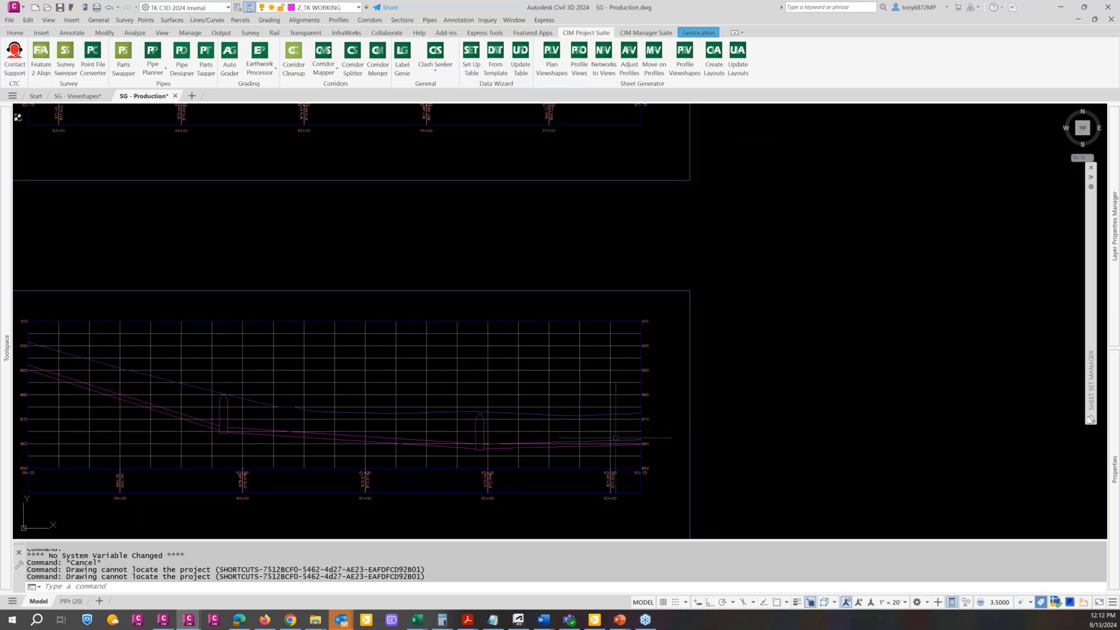
scroll(615, 438, down, 5)
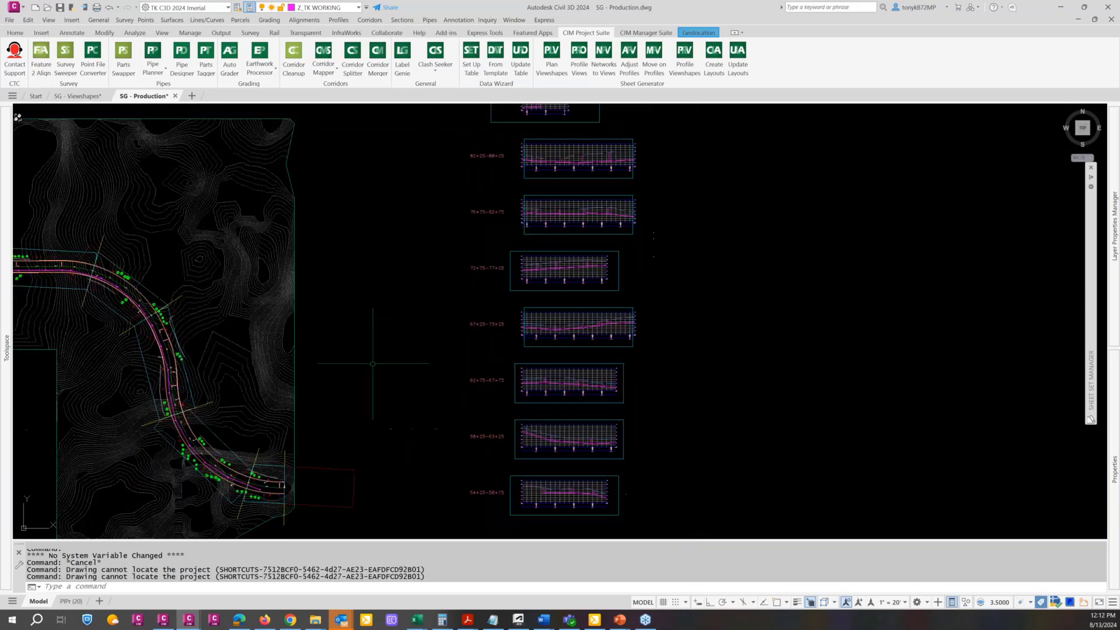
middle_drag(392, 352, 617, 333)
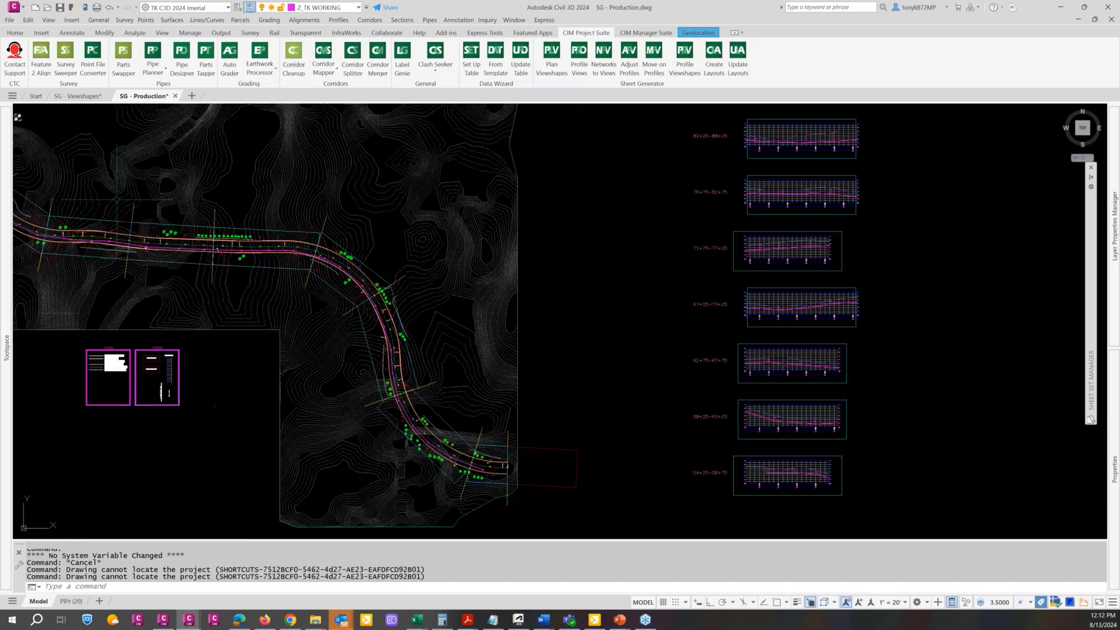
Switch back to the SG - Viewshapes drawing and review the layer names in the LAYERS legend
click(79, 97)
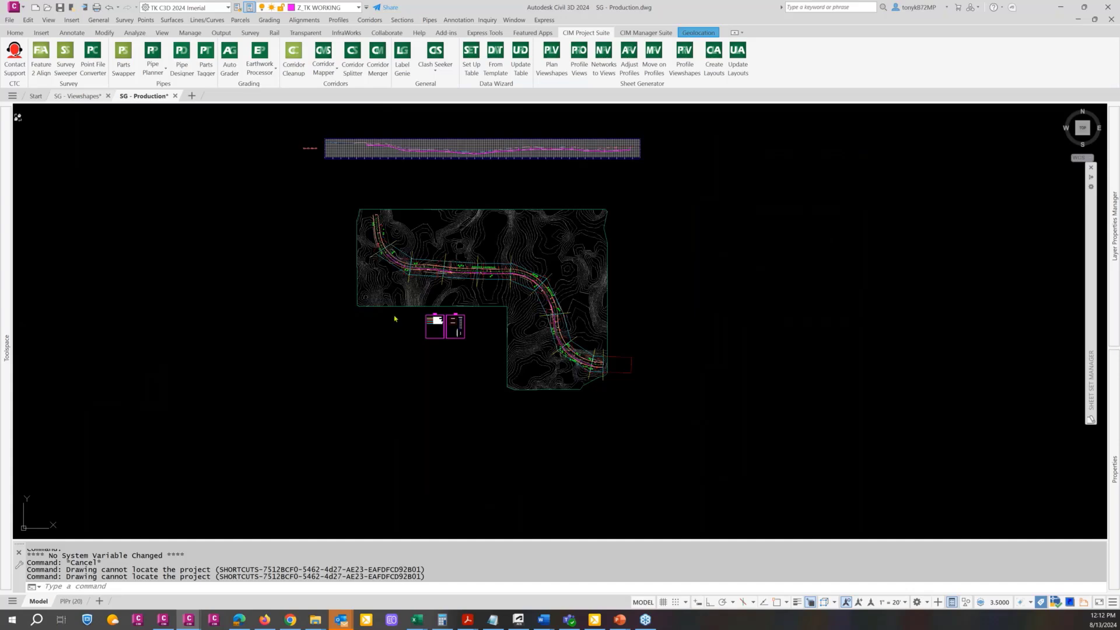
key(ctrl+Tab)
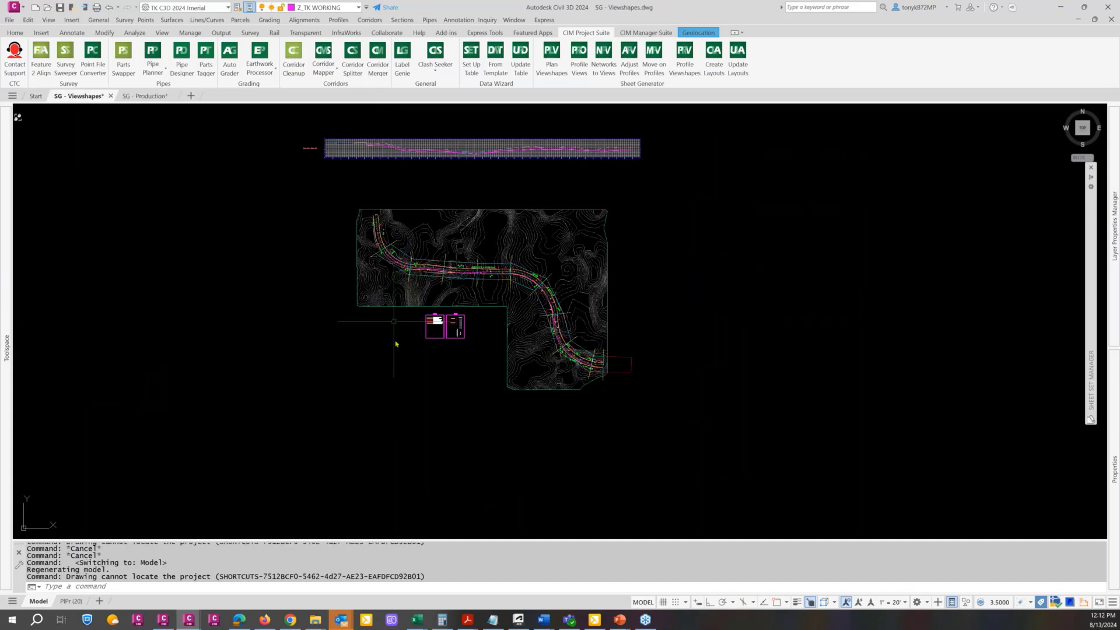
scroll(436, 322, up, 10)
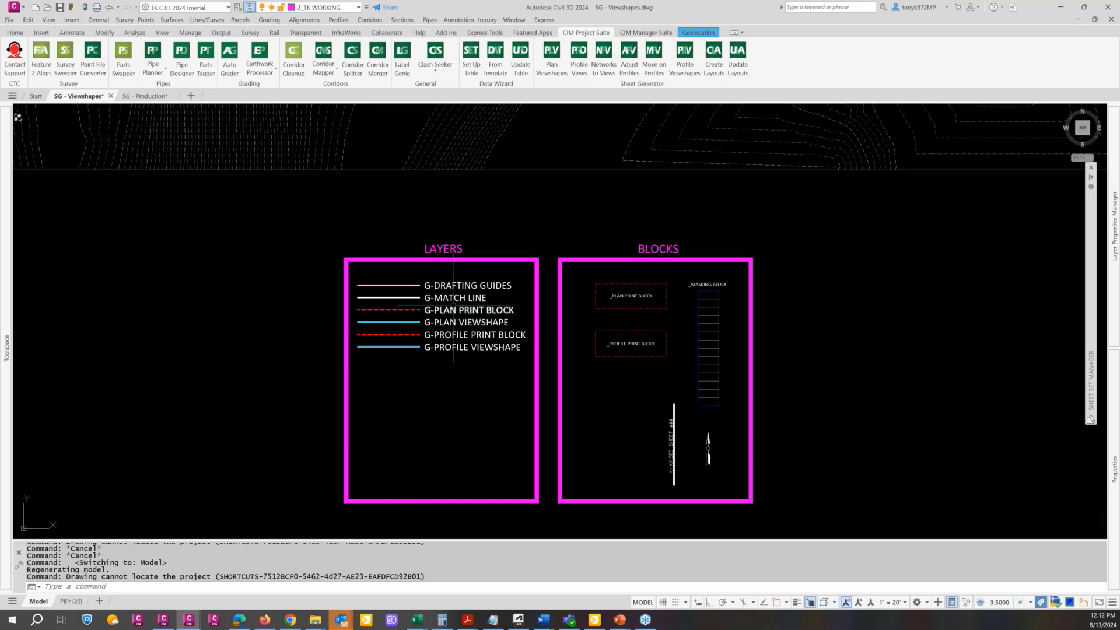
scroll(453, 309, down, 5)
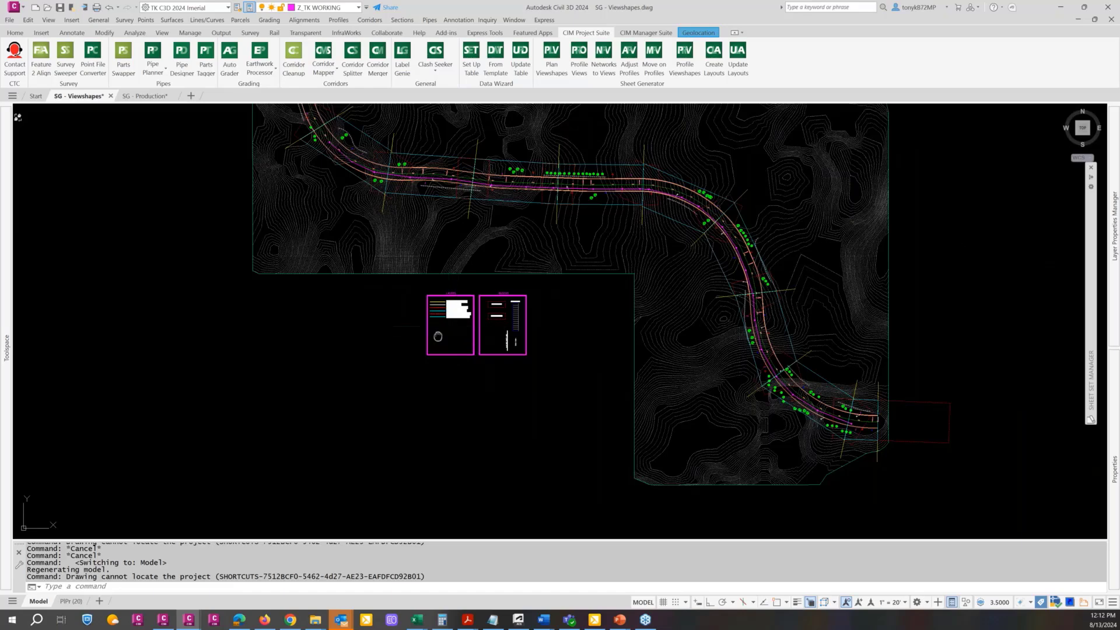
Look over the LAYERS and BLOCKS legends once more, including their position relative to the whole road plan
middle_drag(457, 325, 377, 362)
scroll(377, 349, up, 5)
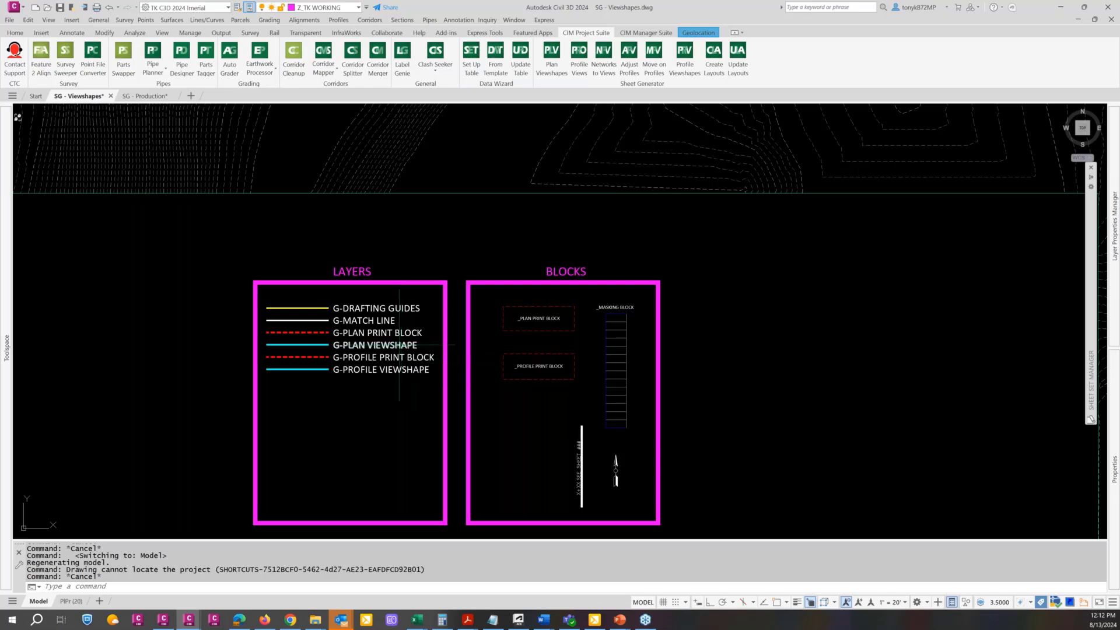
scroll(397, 349, down, 7)
key(Escape)
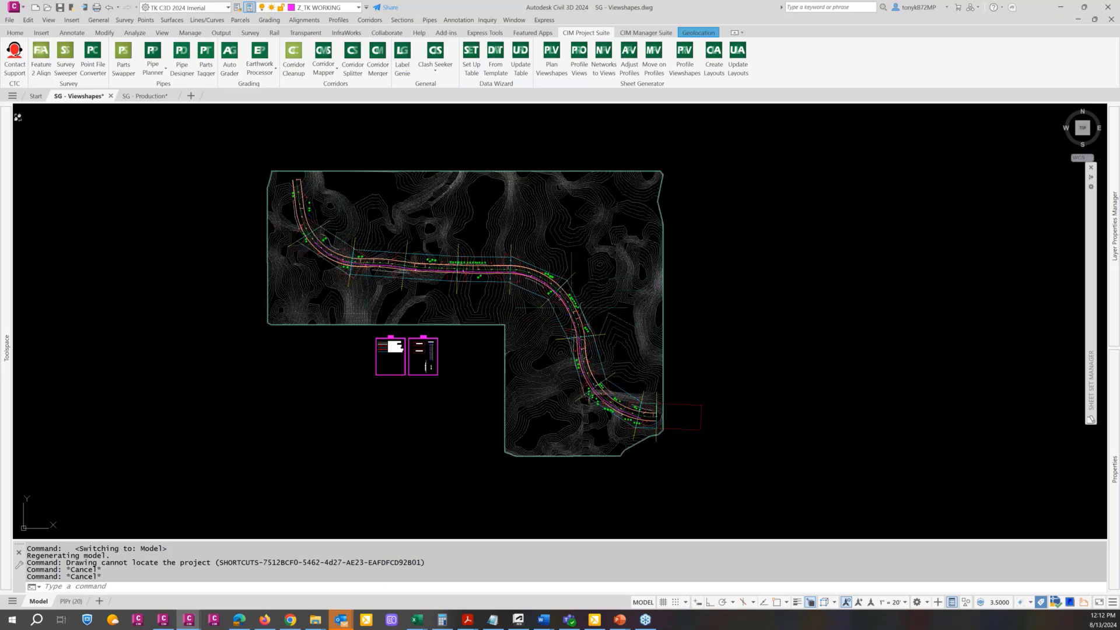
mouse_move(546, 328)
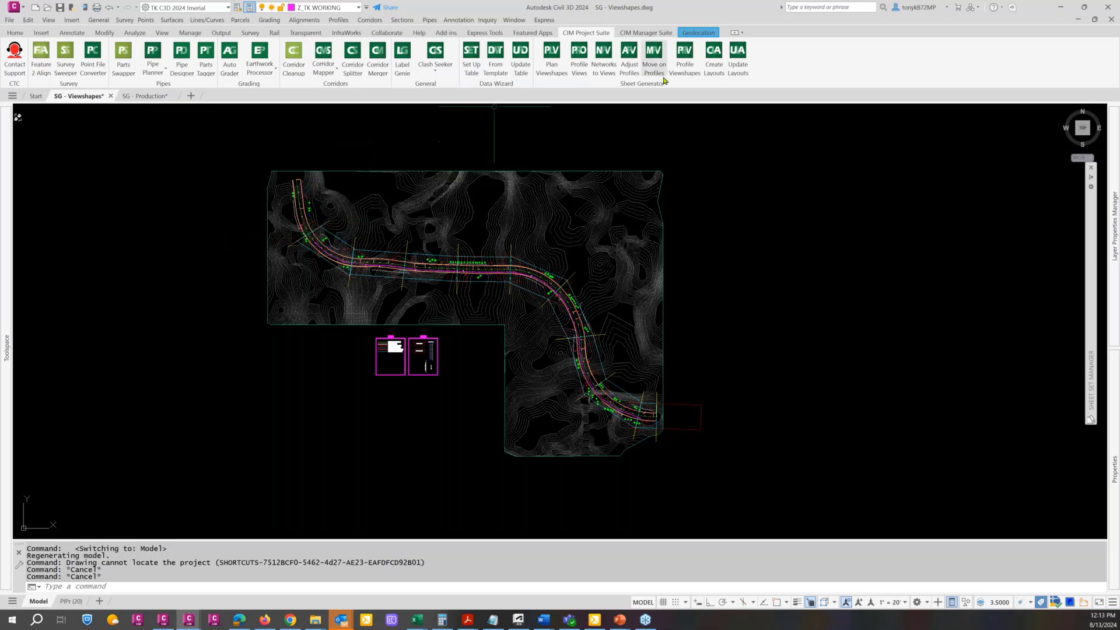
Start the Plan Viewshapes tool, choose the Timber Path alignment and set the start station to 50+00
click(551, 70)
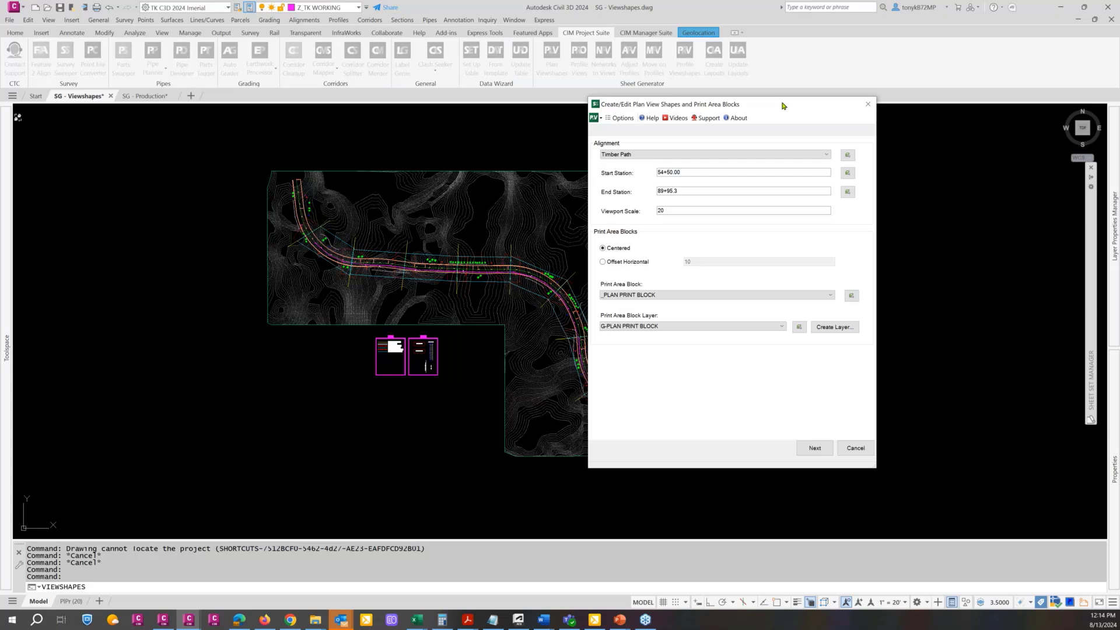
drag(782, 106, 838, 95)
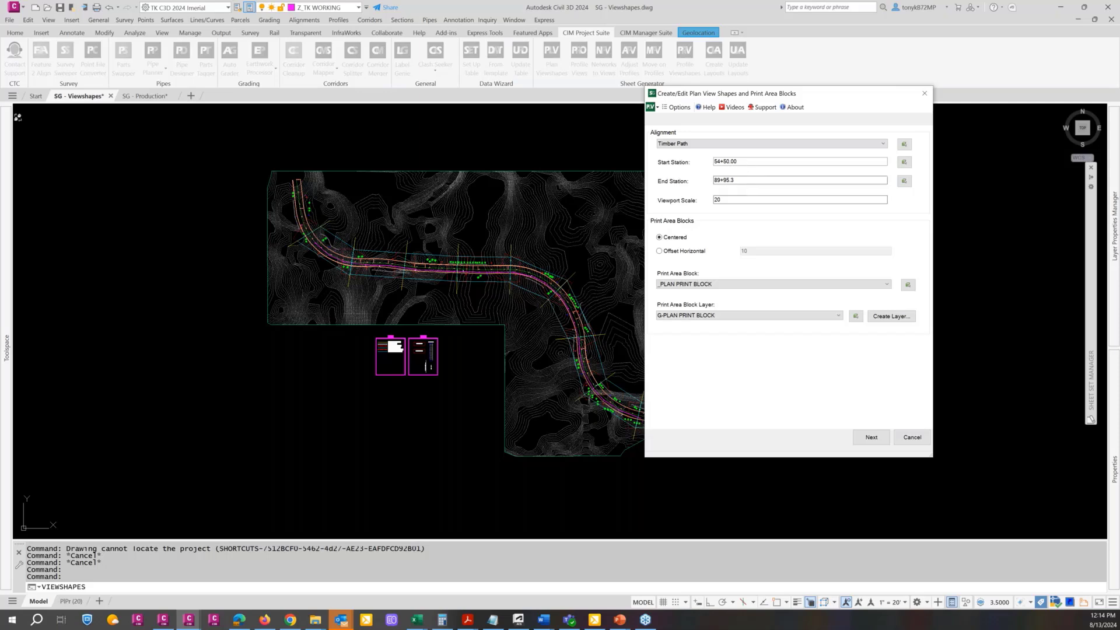
click(797, 146)
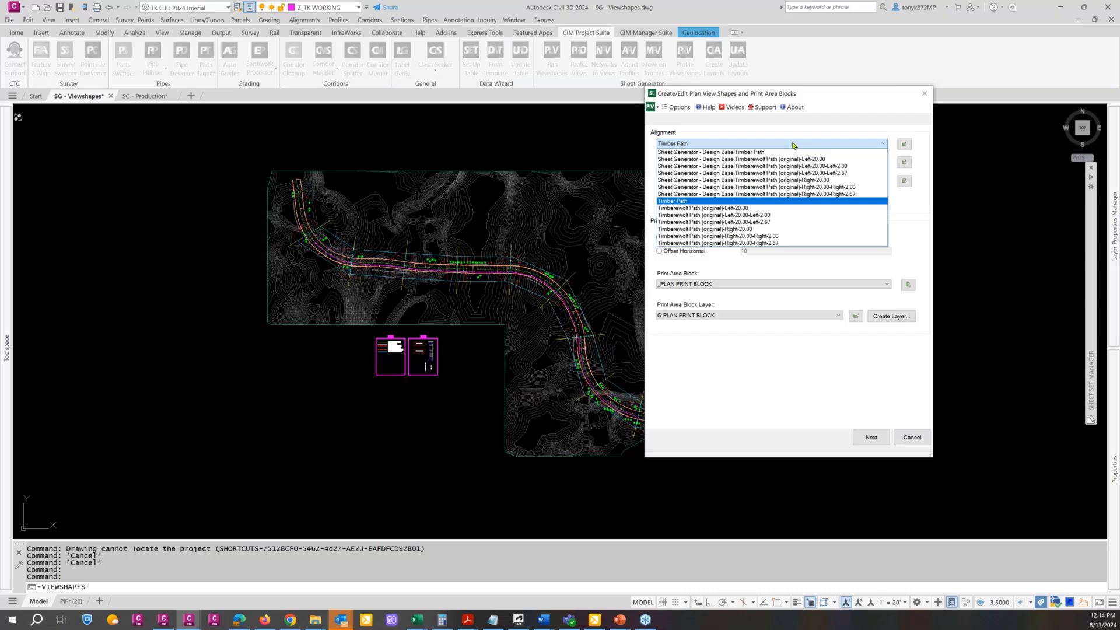
click(706, 202)
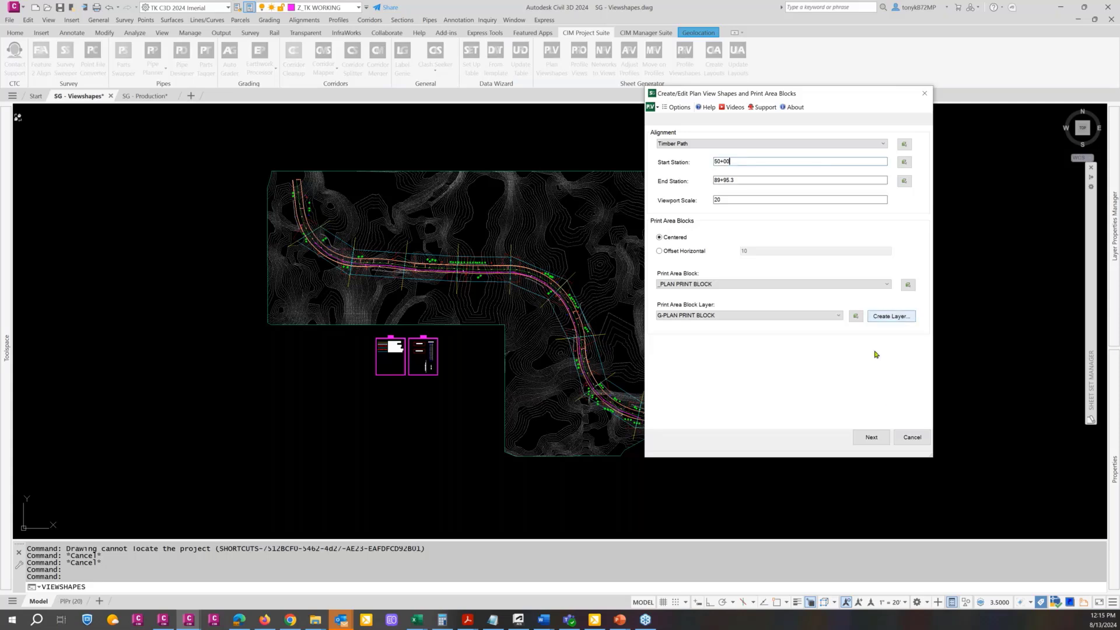
click(910, 438)
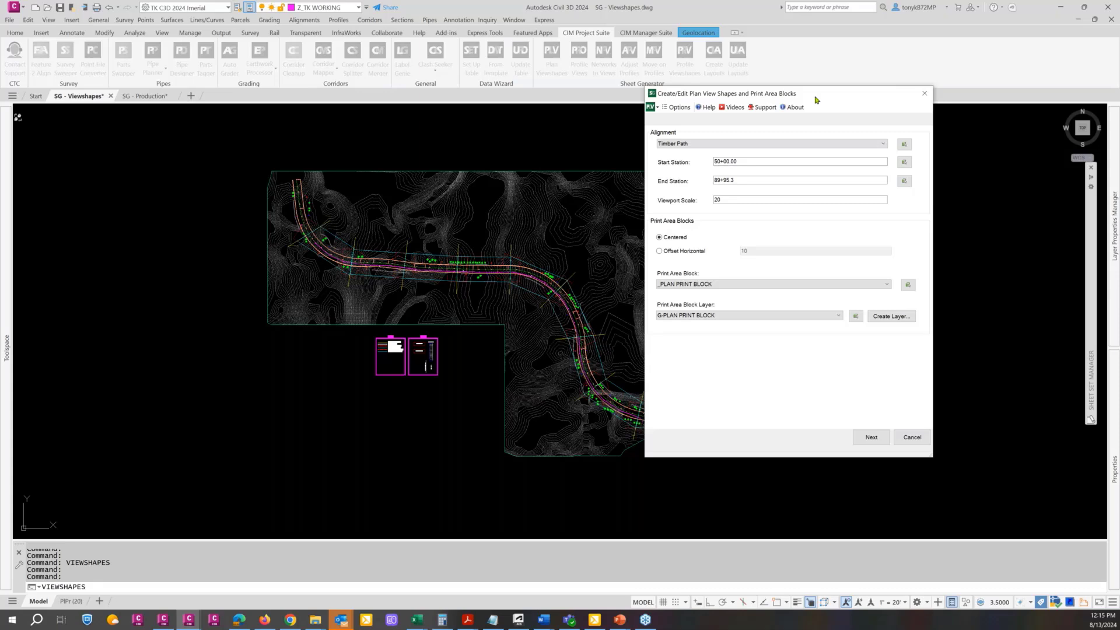
Pick the start station in the drawing where the first match line crosses the Timber Path alignment
drag(817, 96, 872, 107)
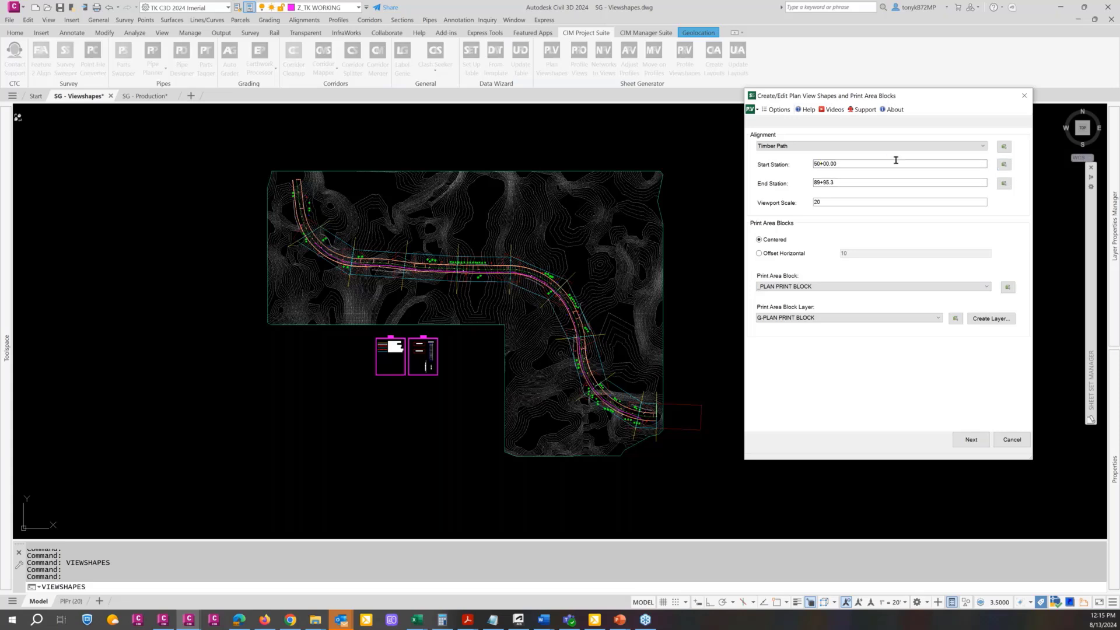
click(1004, 164)
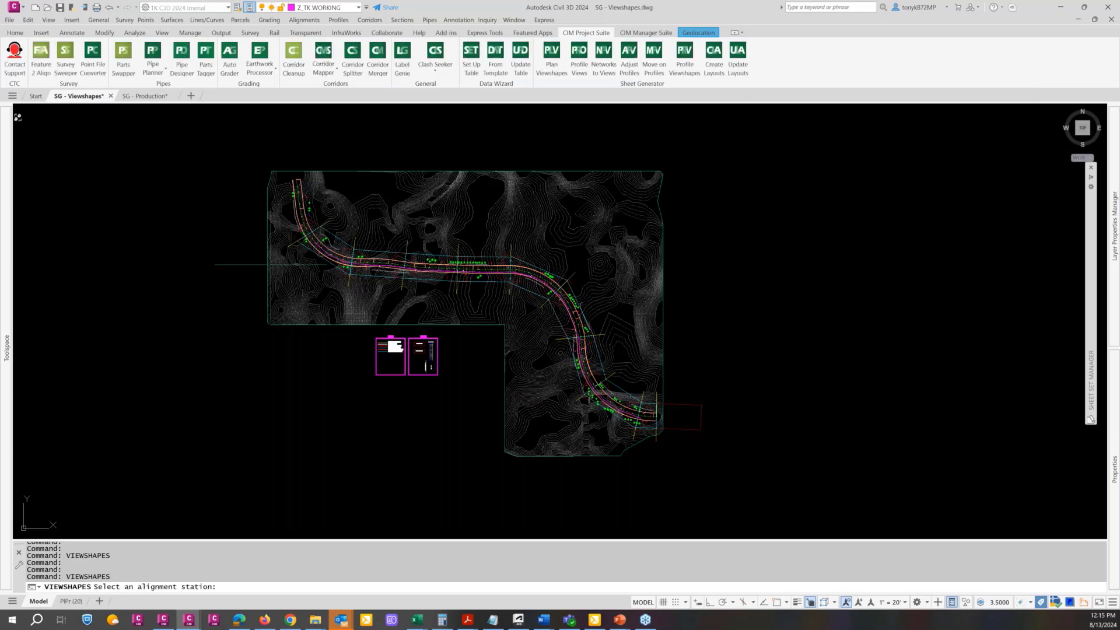
scroll(319, 240, up, 4)
scroll(318, 239, up, 5)
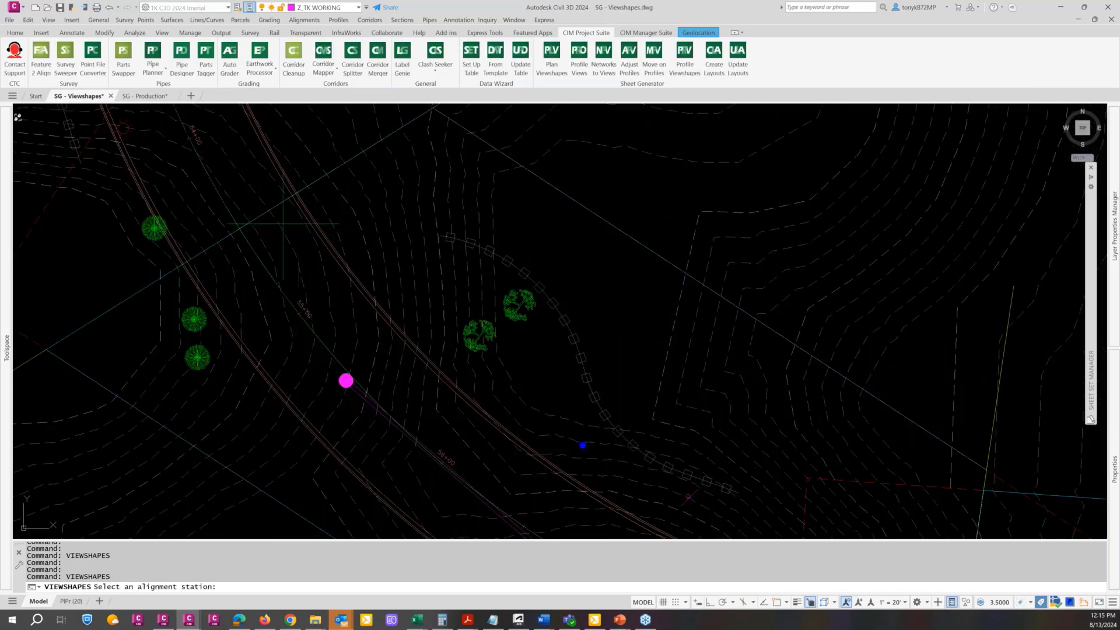
text(int of)
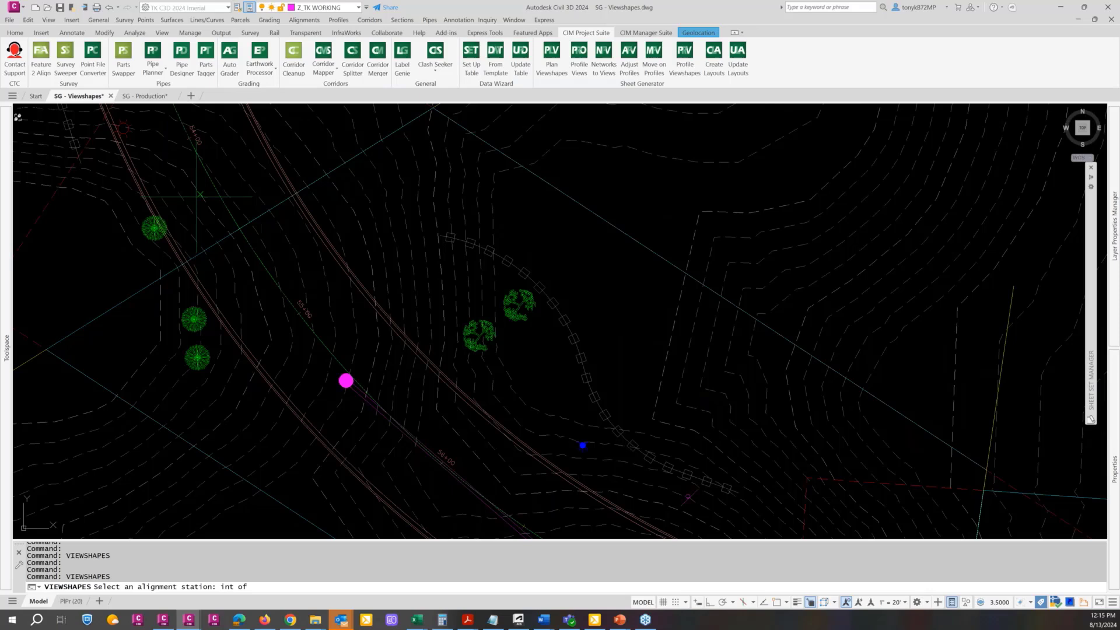
click(239, 229)
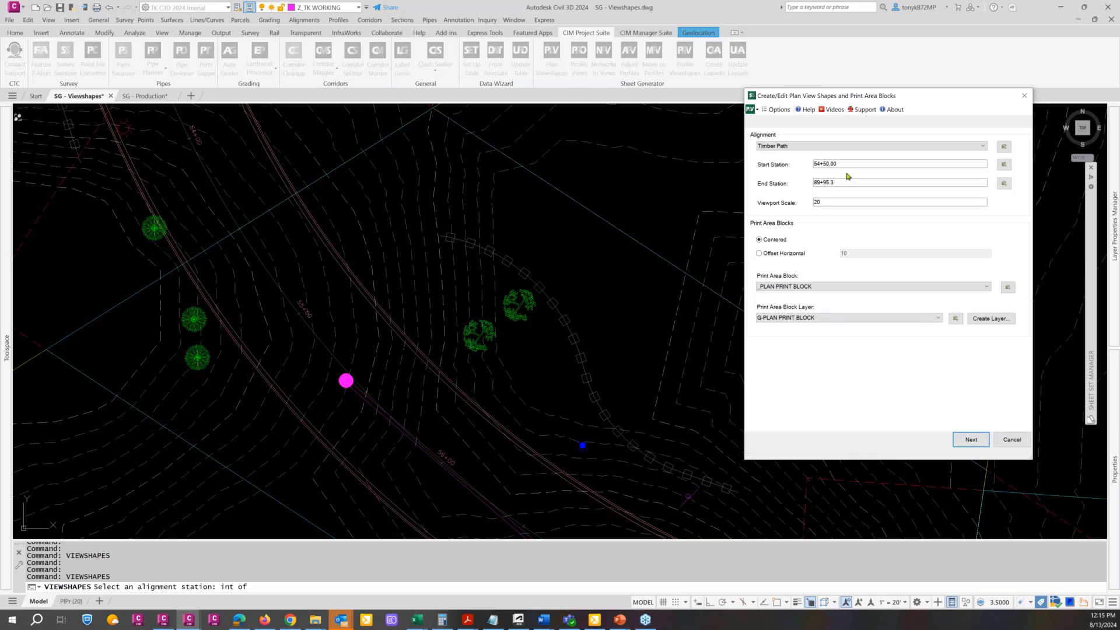
Pick the start station at the first match line again and correct its value to 54+50
click(1004, 168)
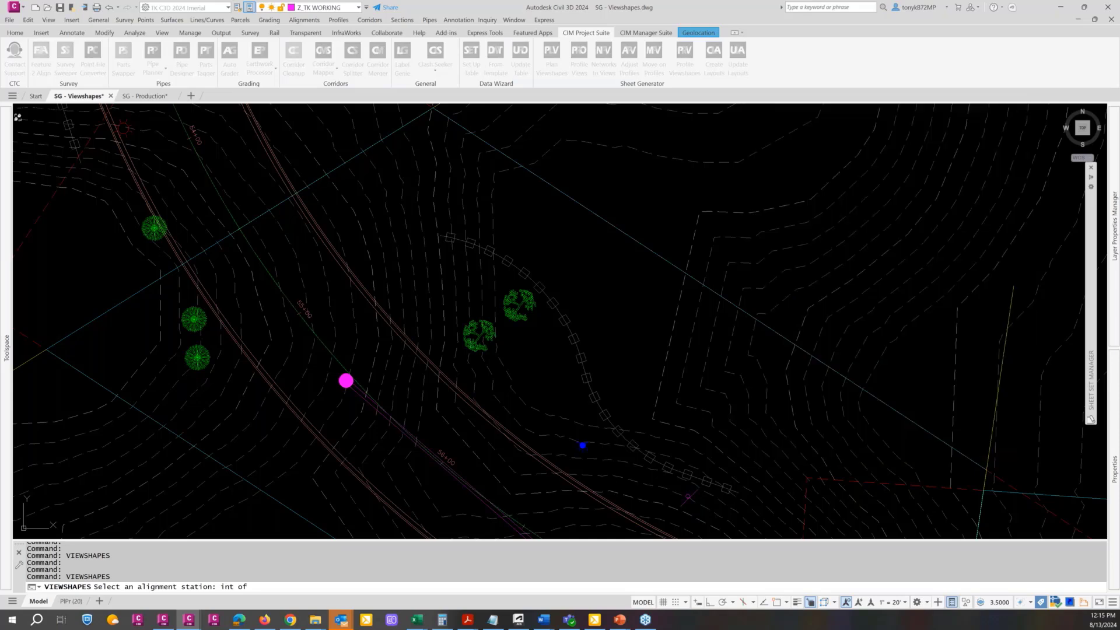
scroll(459, 260, down, 10)
click(841, 170)
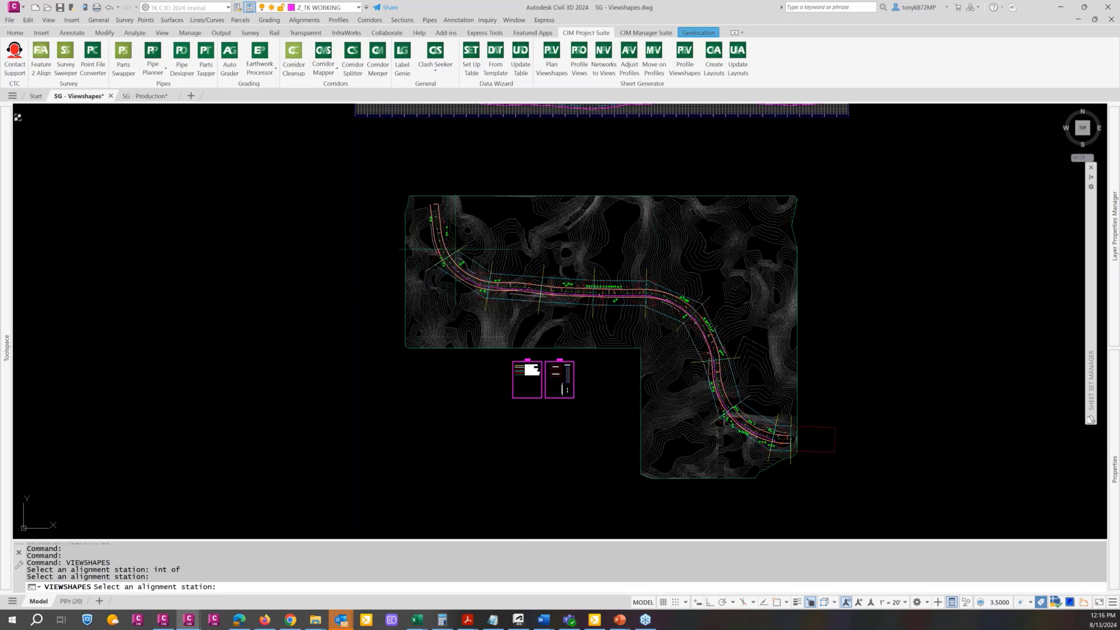
click(447, 256)
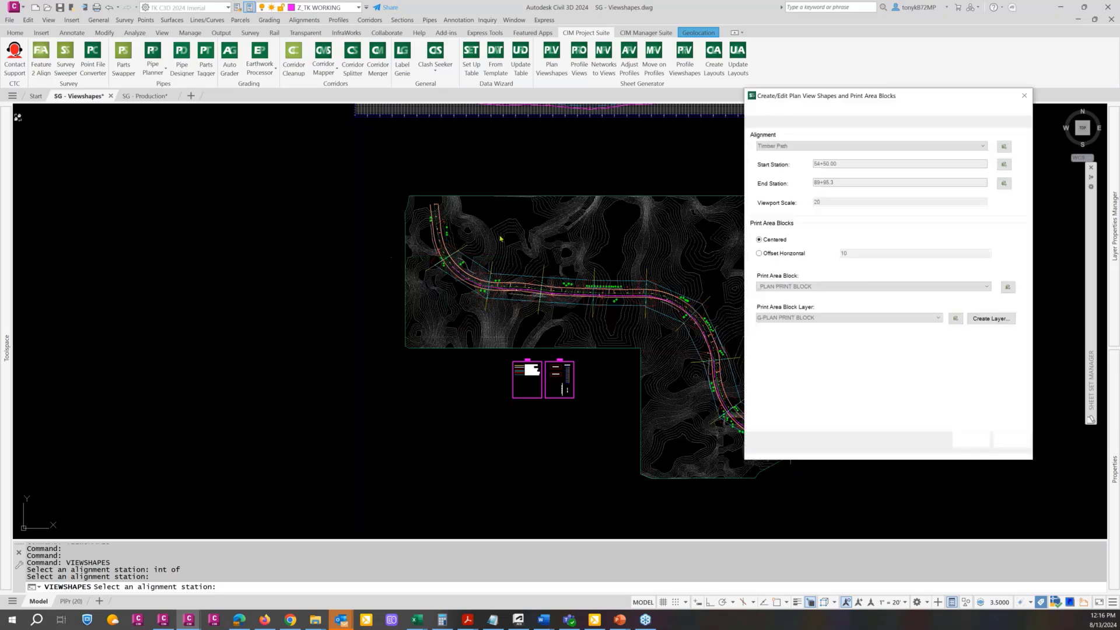
drag(844, 163, 814, 164)
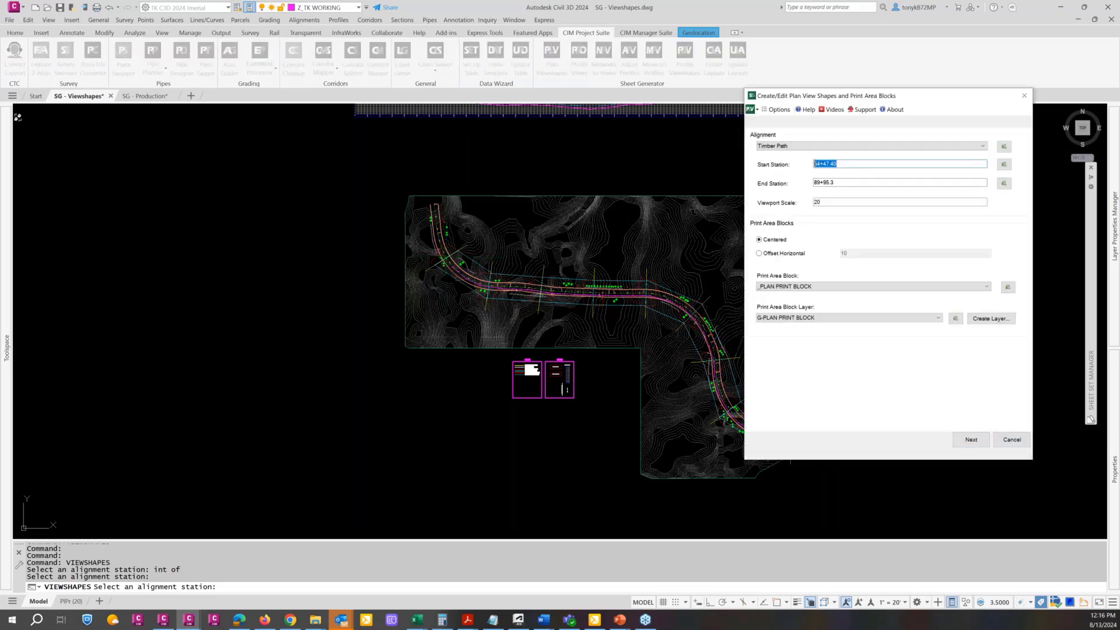
text(5450)
key(Tab)
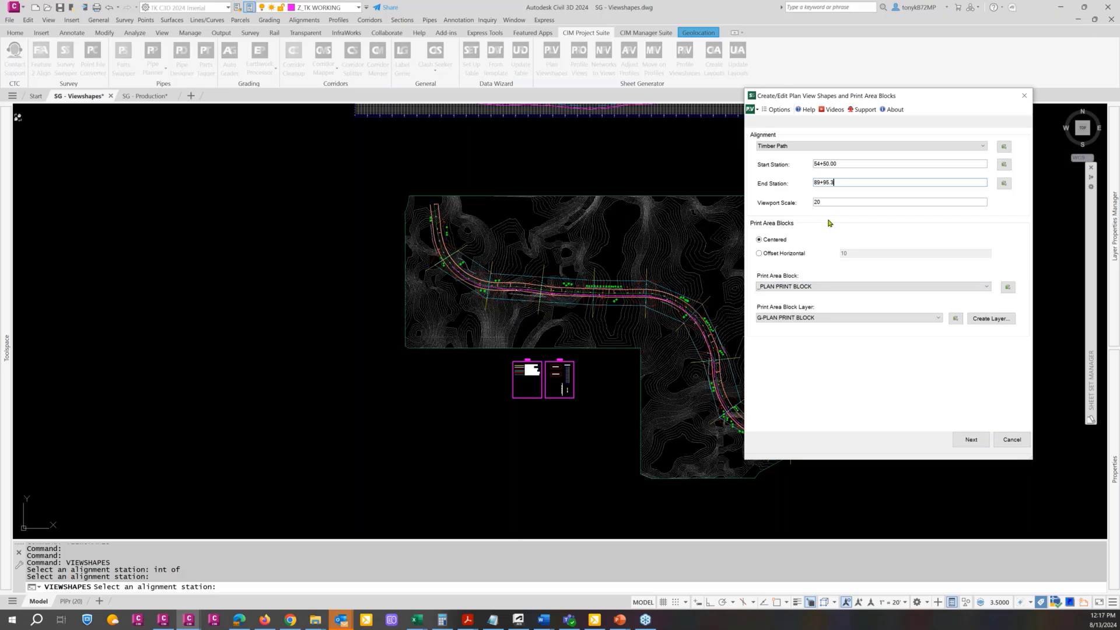
Keep the print area blocks centered and select _PLAN PRINT BLOCK from the BLOCKS legend as the print area block
click(759, 254)
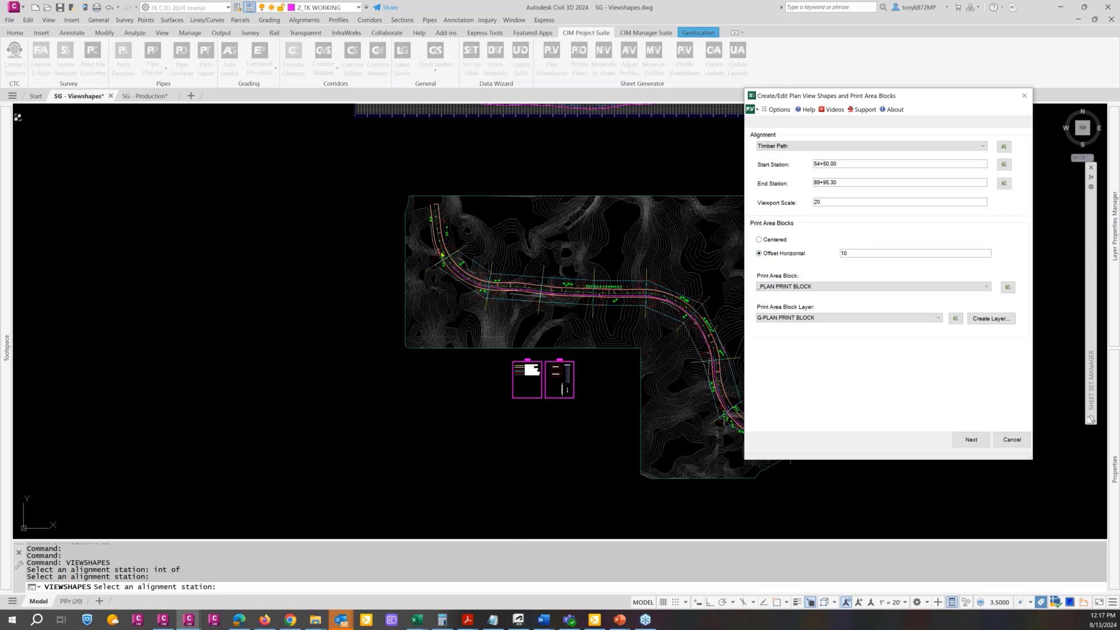
click(759, 239)
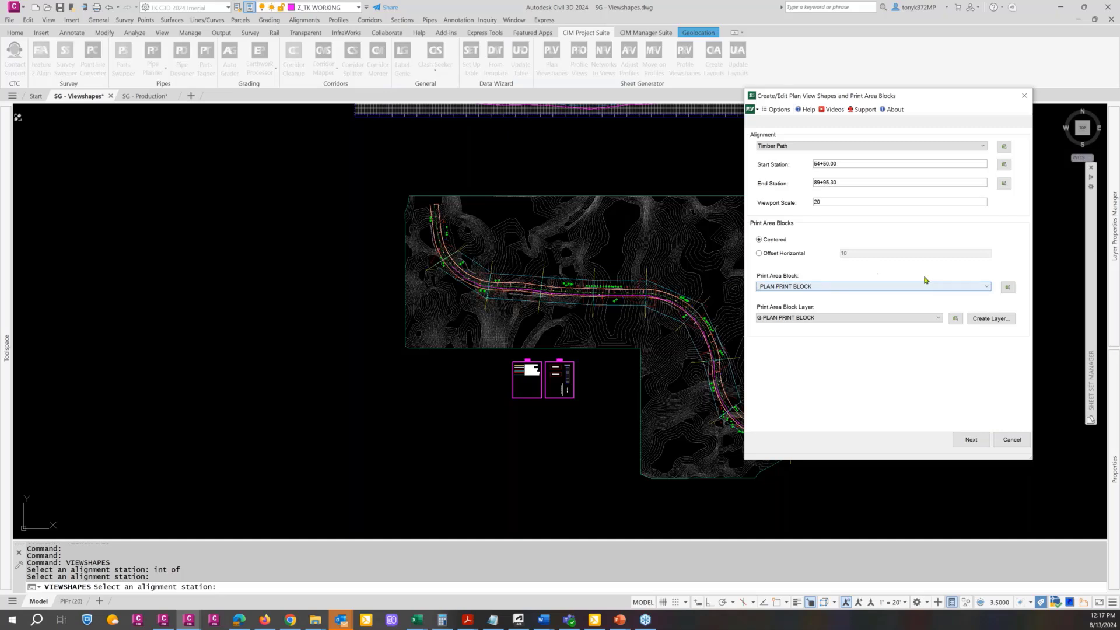
click(1007, 288)
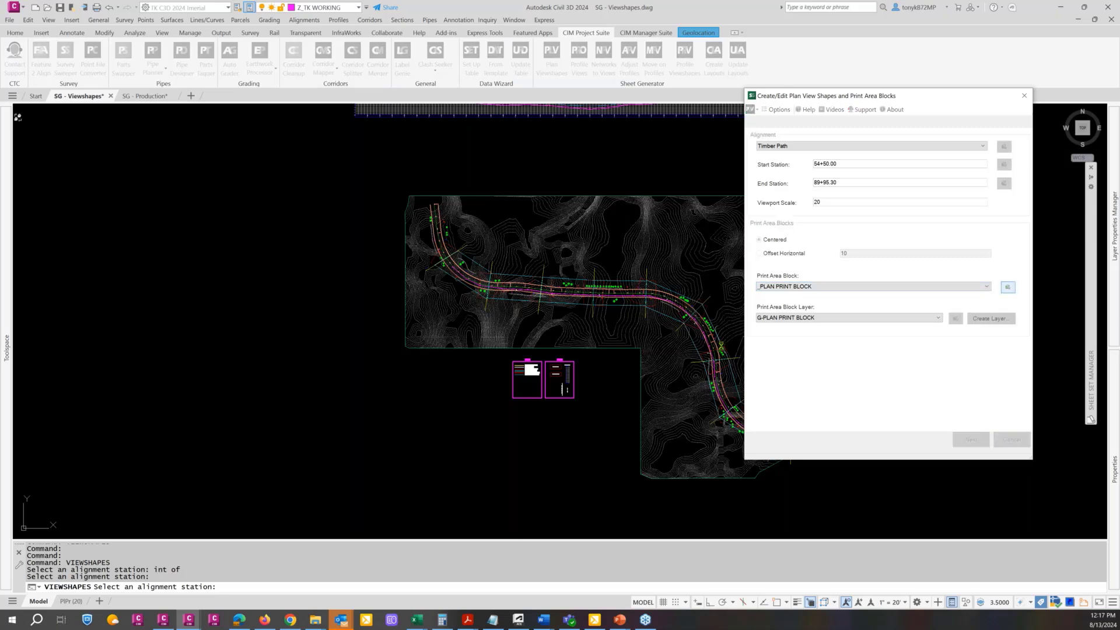
scroll(553, 363, up, 5)
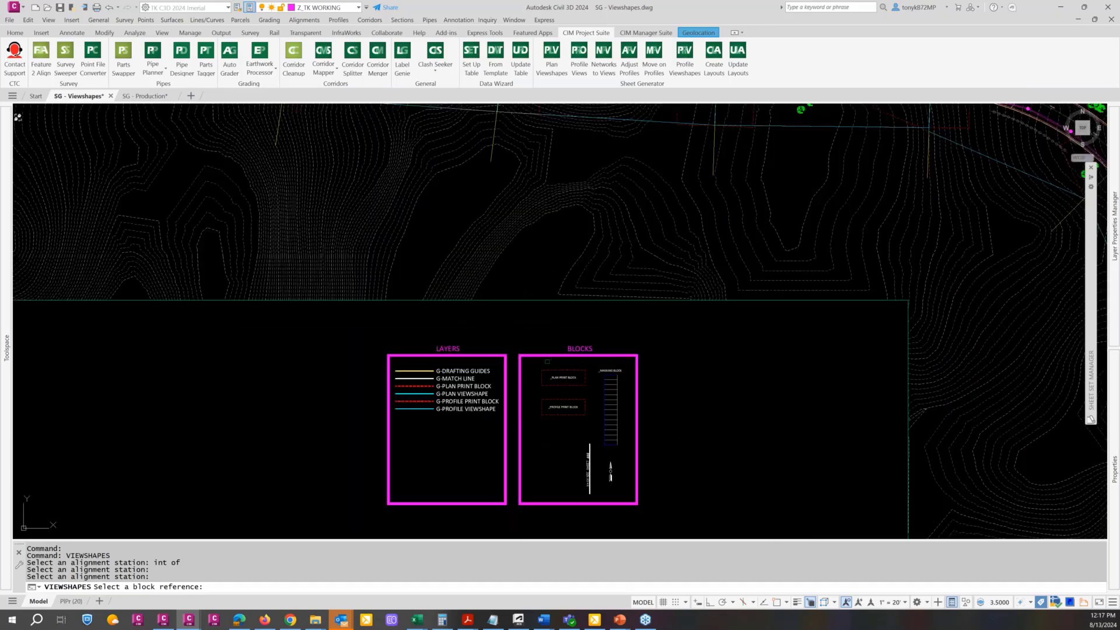
click(563, 378)
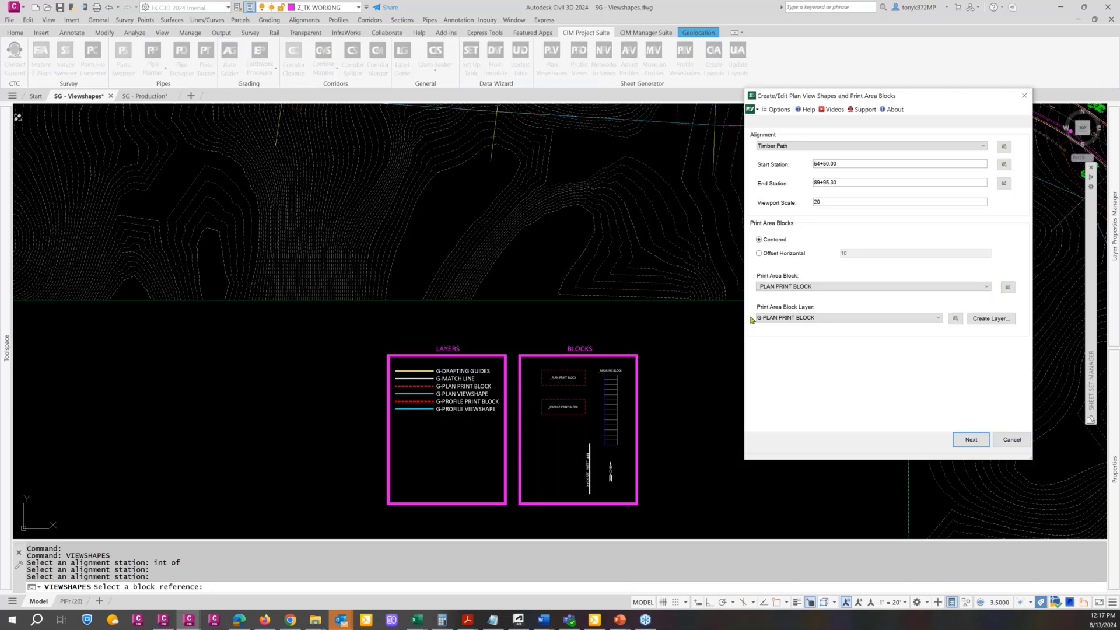
click(972, 287)
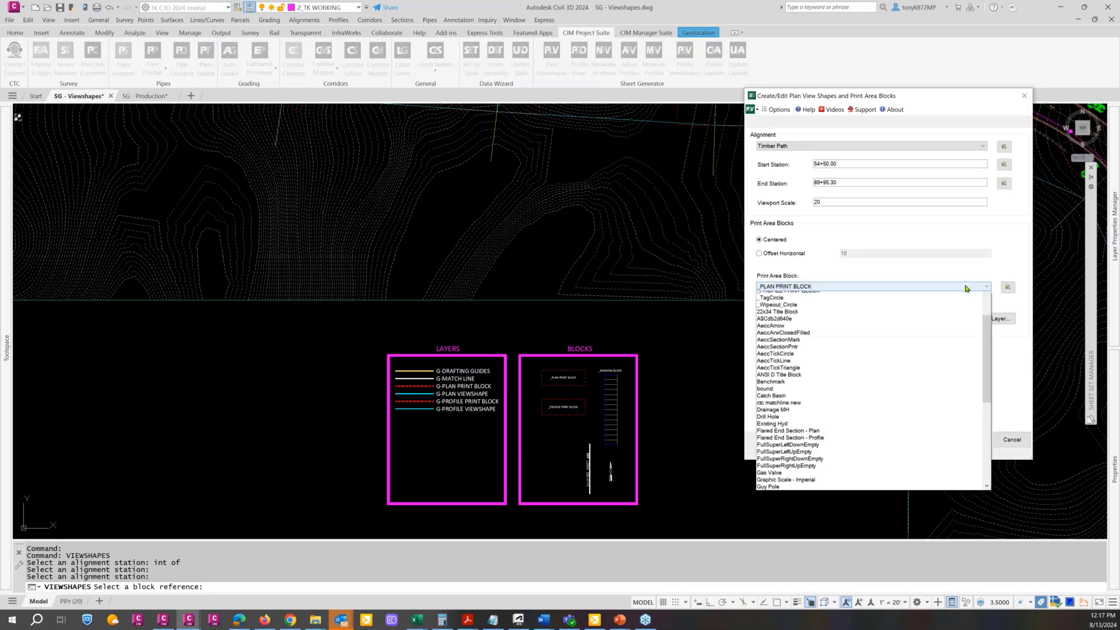
click(815, 292)
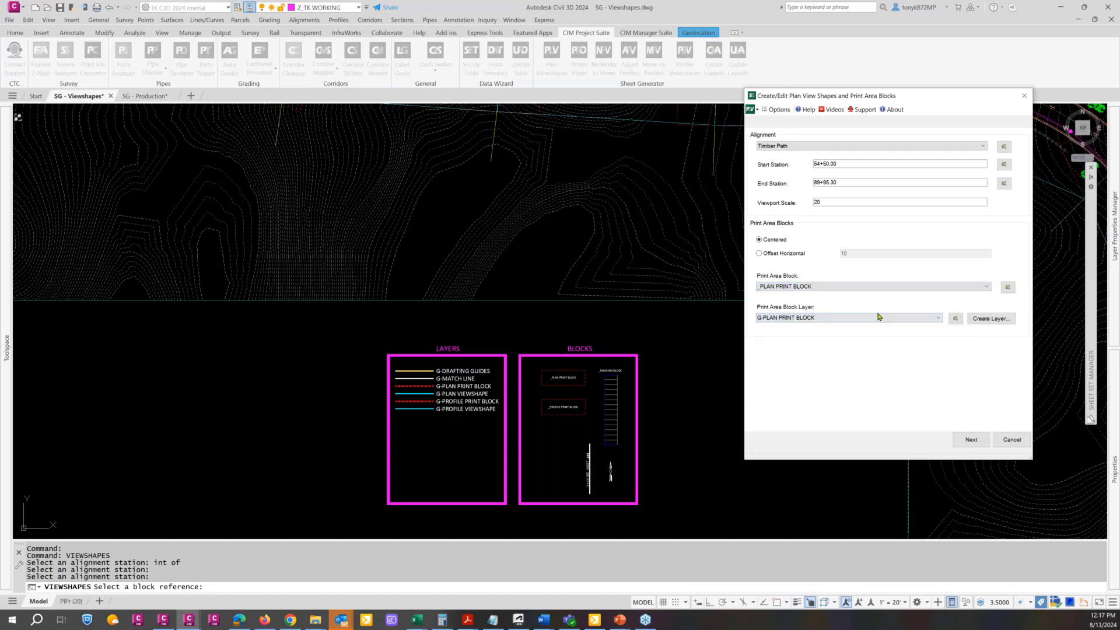
Set the print area block layer to G-PLAN PRINT BLOCK and continue to the match line and viewshape settings
click(939, 320)
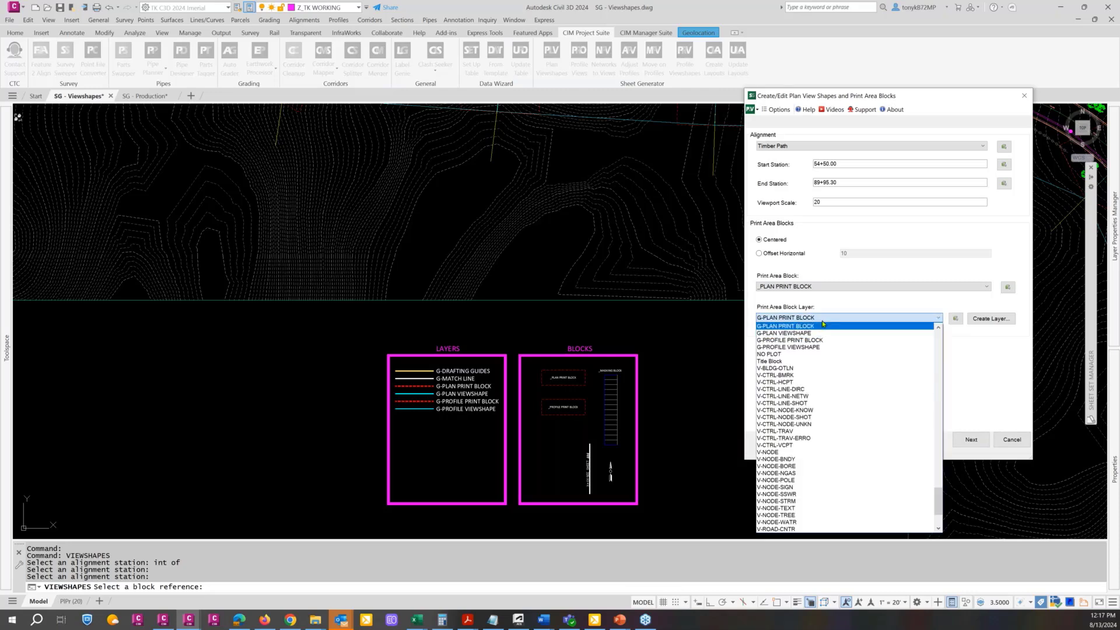
click(821, 320)
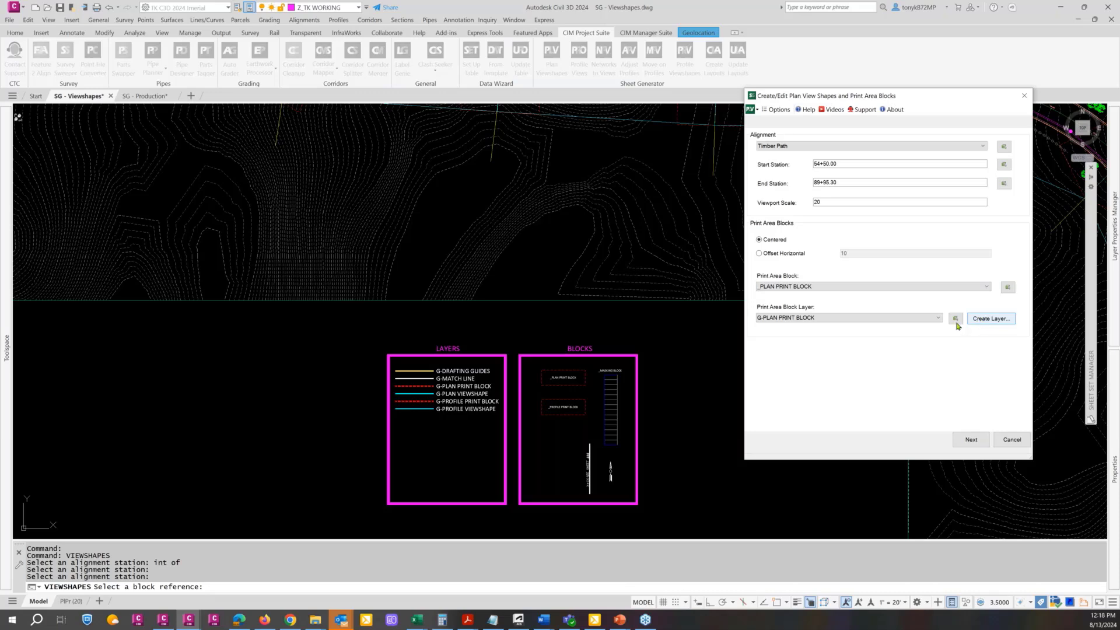
click(970, 439)
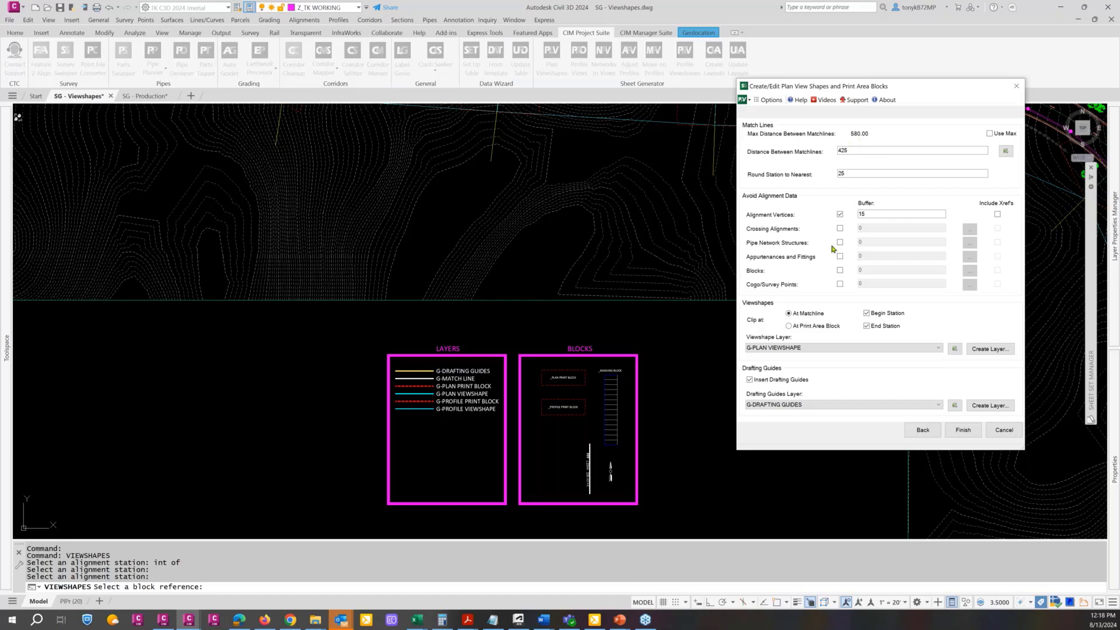
Try to pick the viewshape layer from an object in the drawing
click(954, 351)
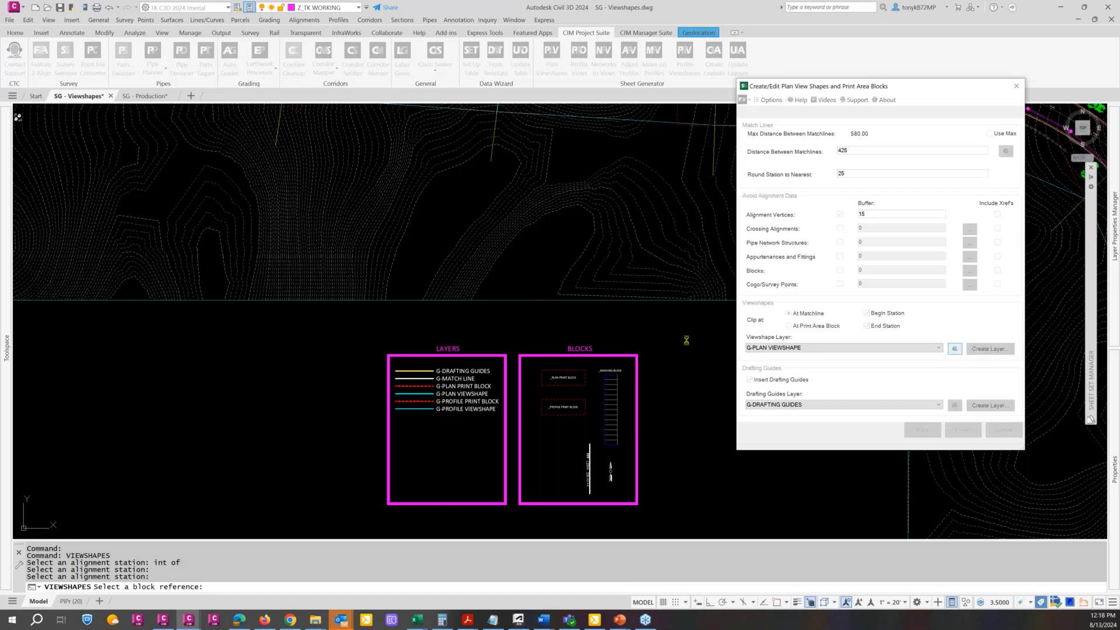
scroll(668, 334, down, 8)
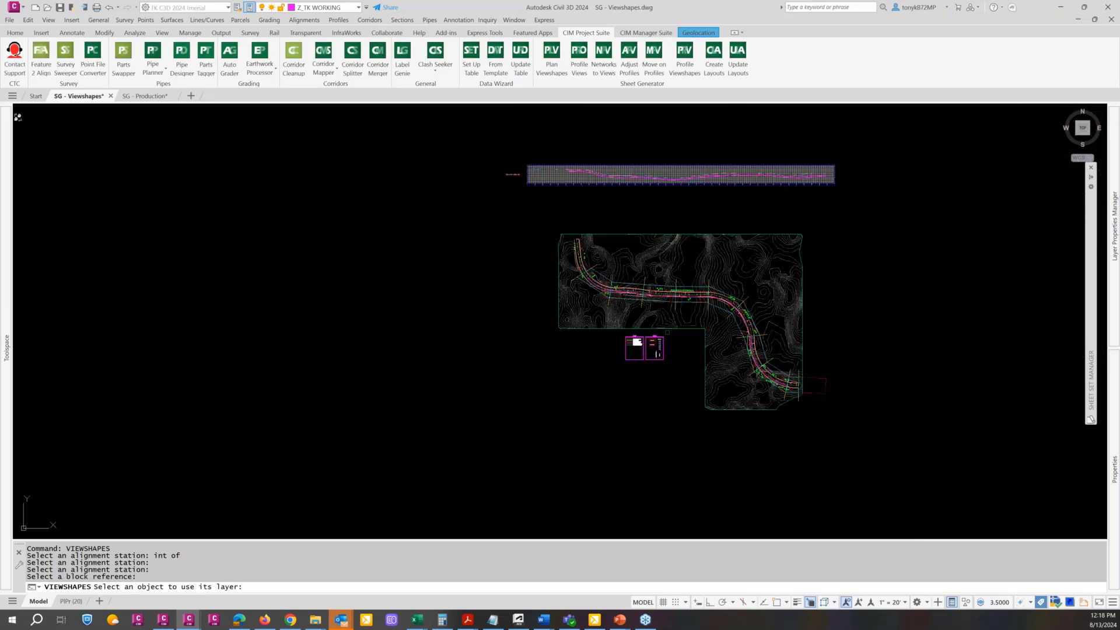
scroll(667, 333, up, 2)
click(688, 343)
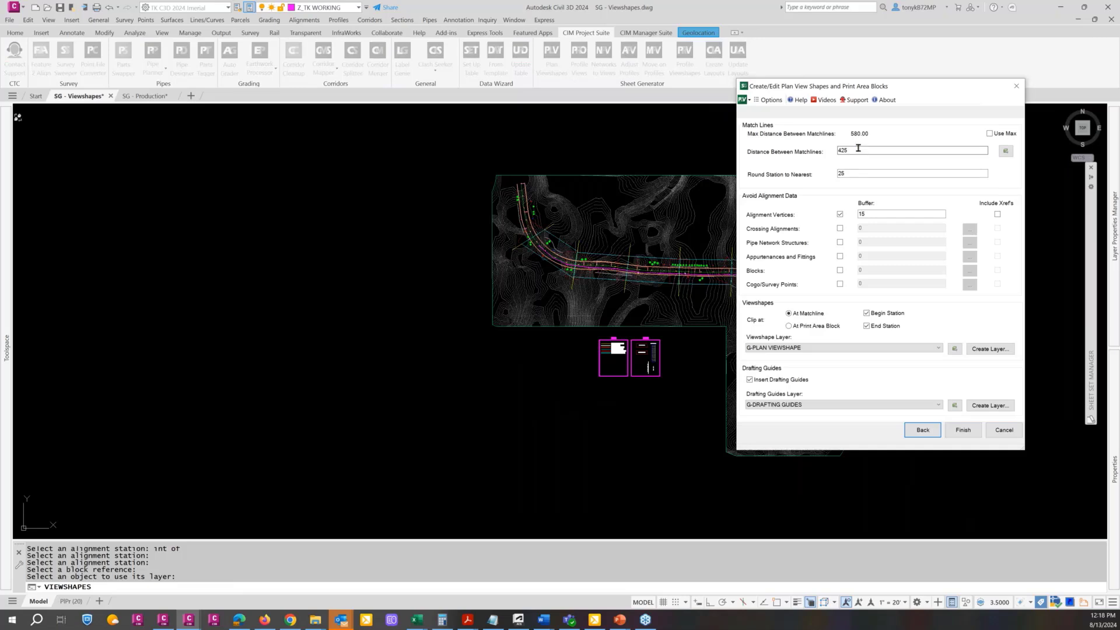
Compare the match line and viewshape settings with the alignment and print area settings, ending on the alignment settings
drag(863, 88, 874, 86)
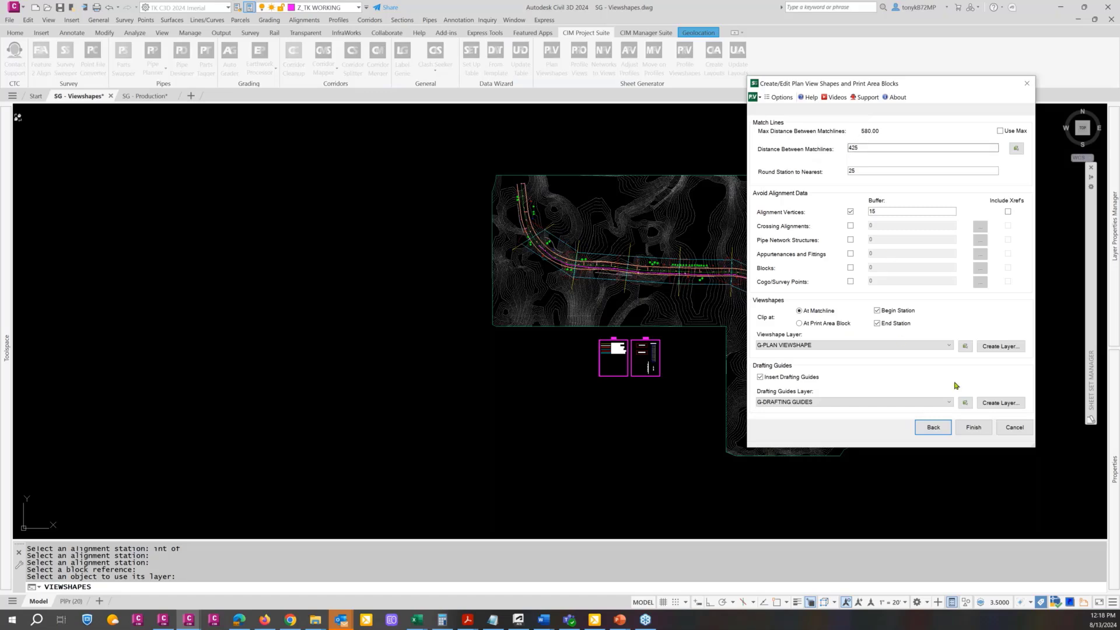
click(933, 429)
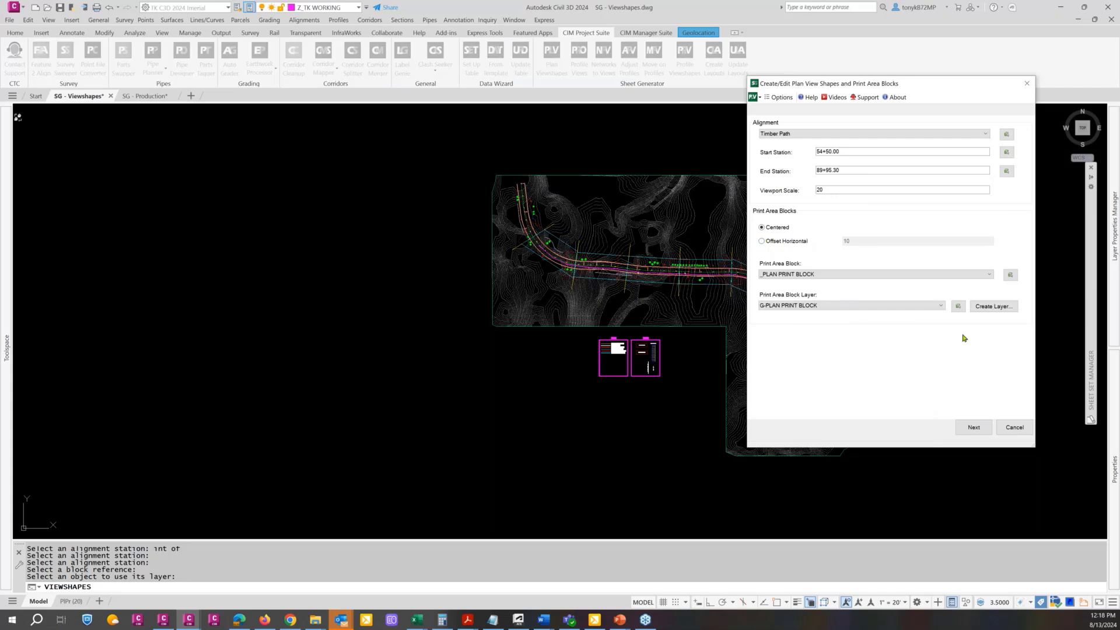
click(979, 428)
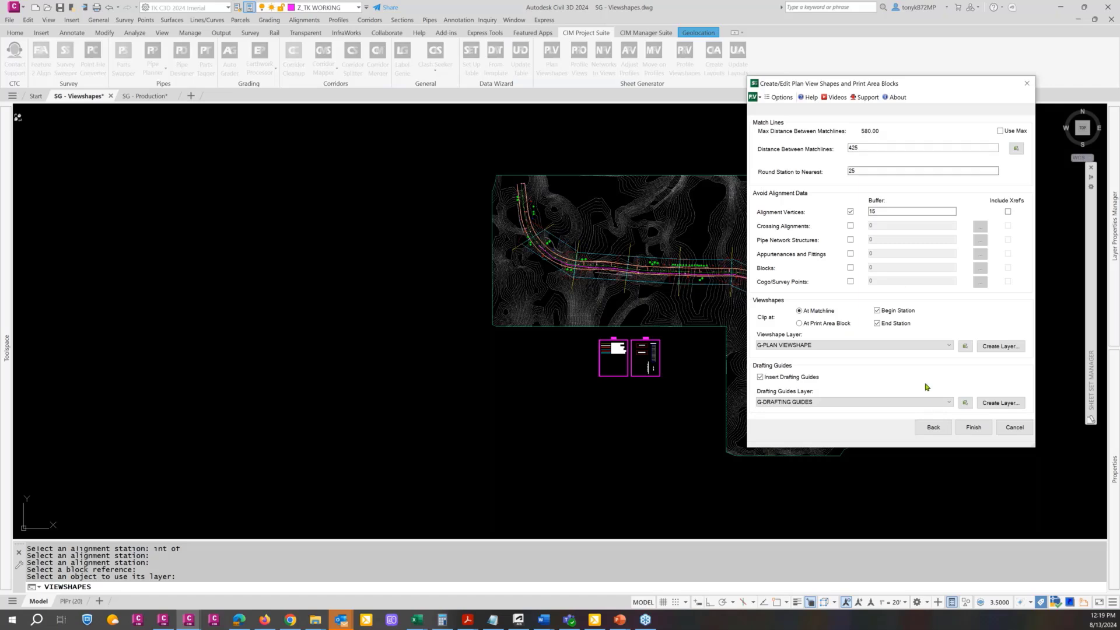
click(933, 427)
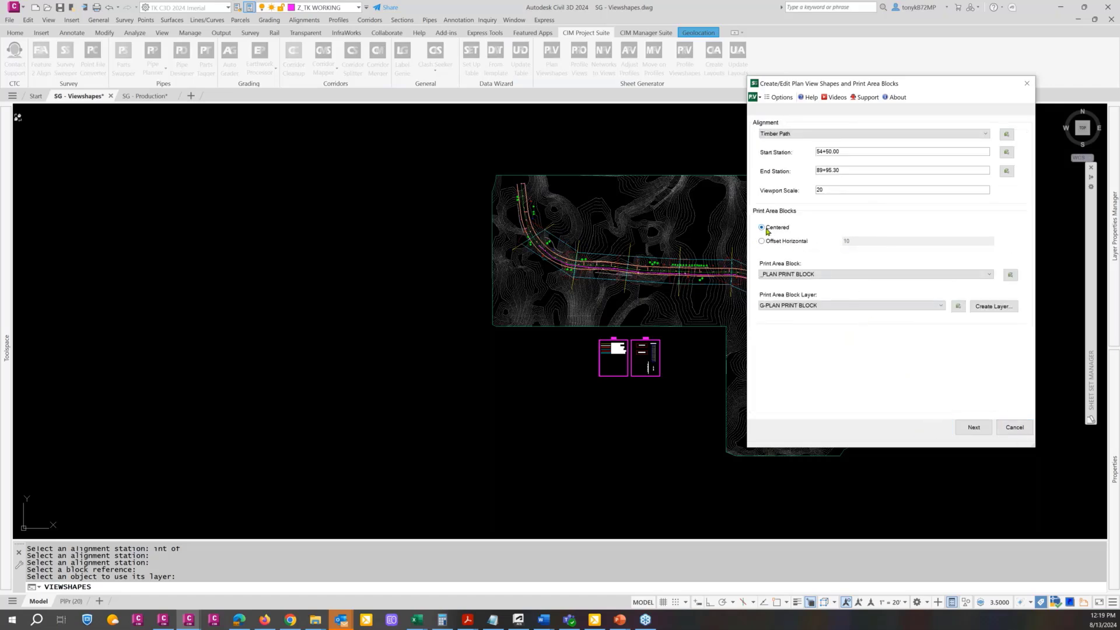
Set the start station of the Timber Path alignment to 50+00 and continue to the match line settings
click(973, 427)
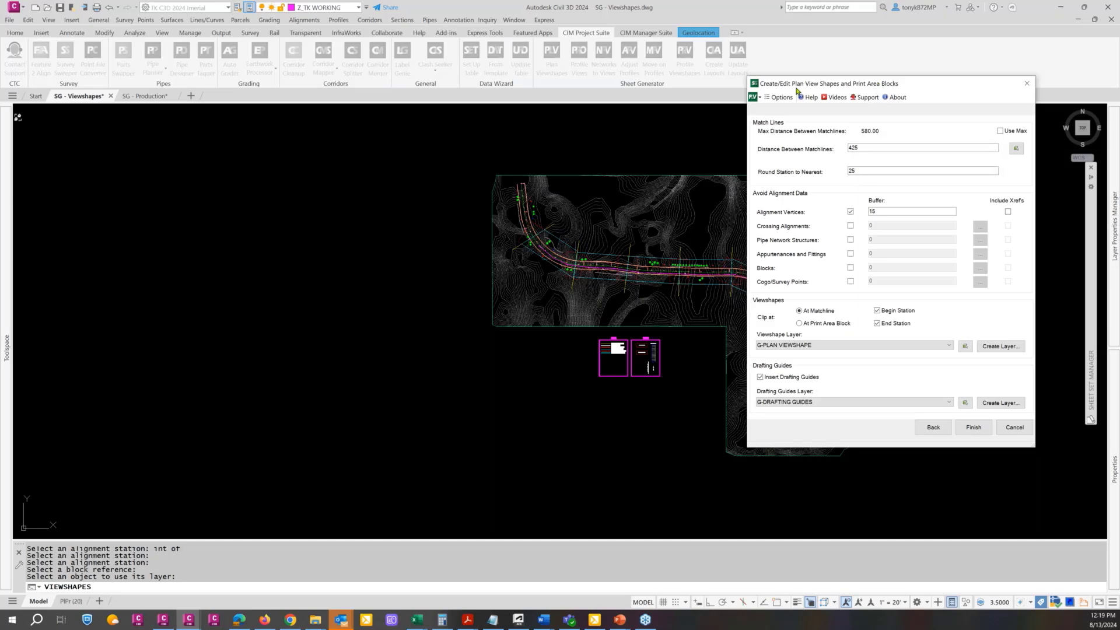
drag(847, 79, 272, 92)
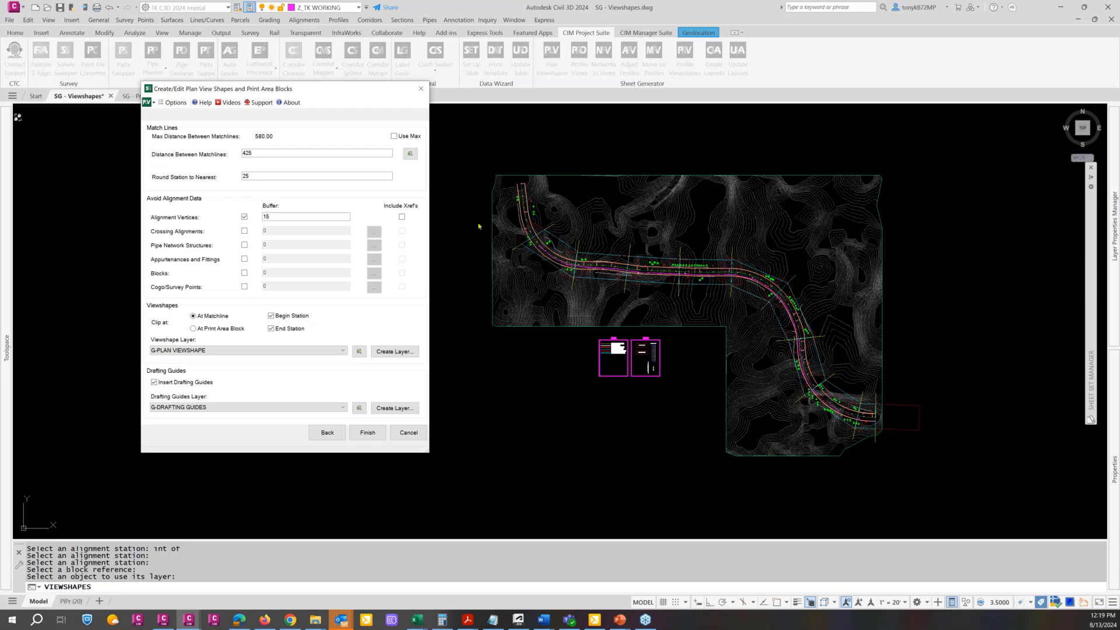
click(334, 433)
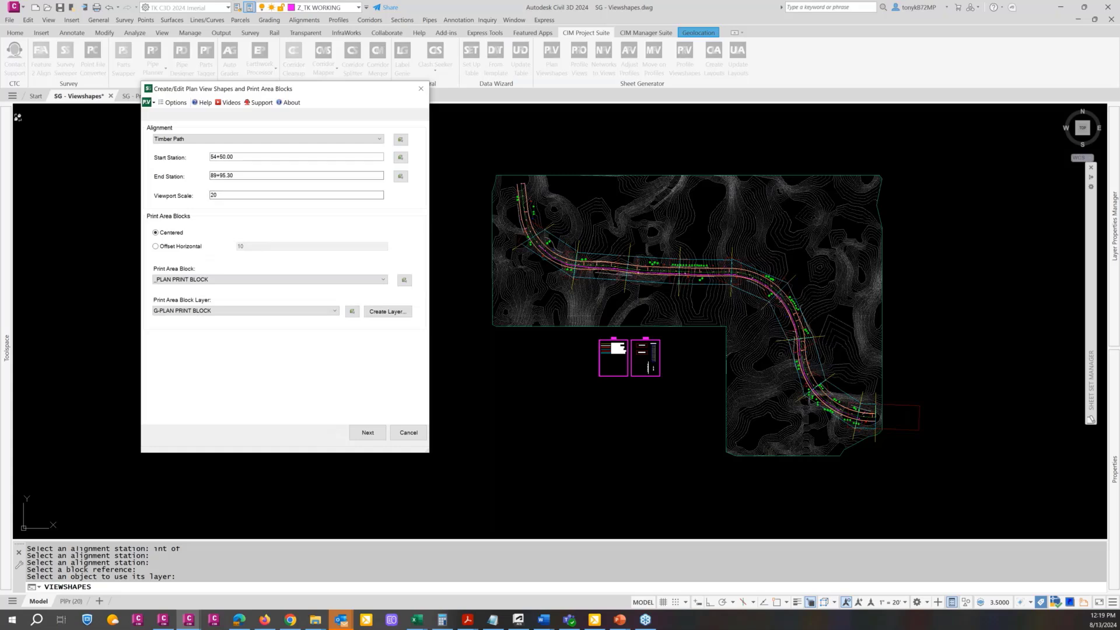
drag(207, 155, 282, 215)
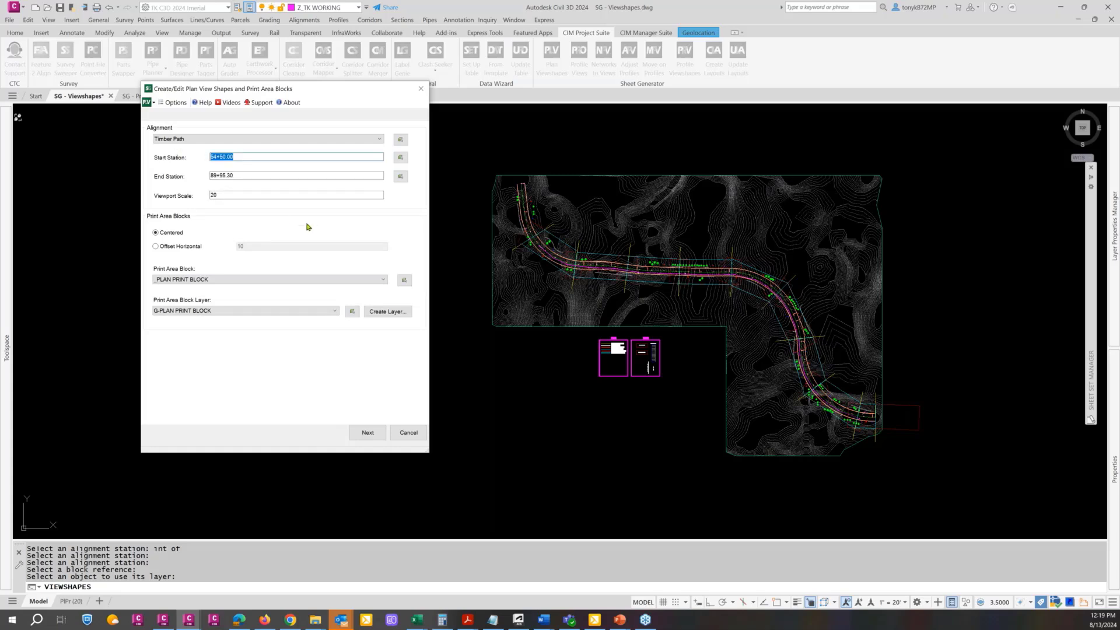
text(500)
click(366, 432)
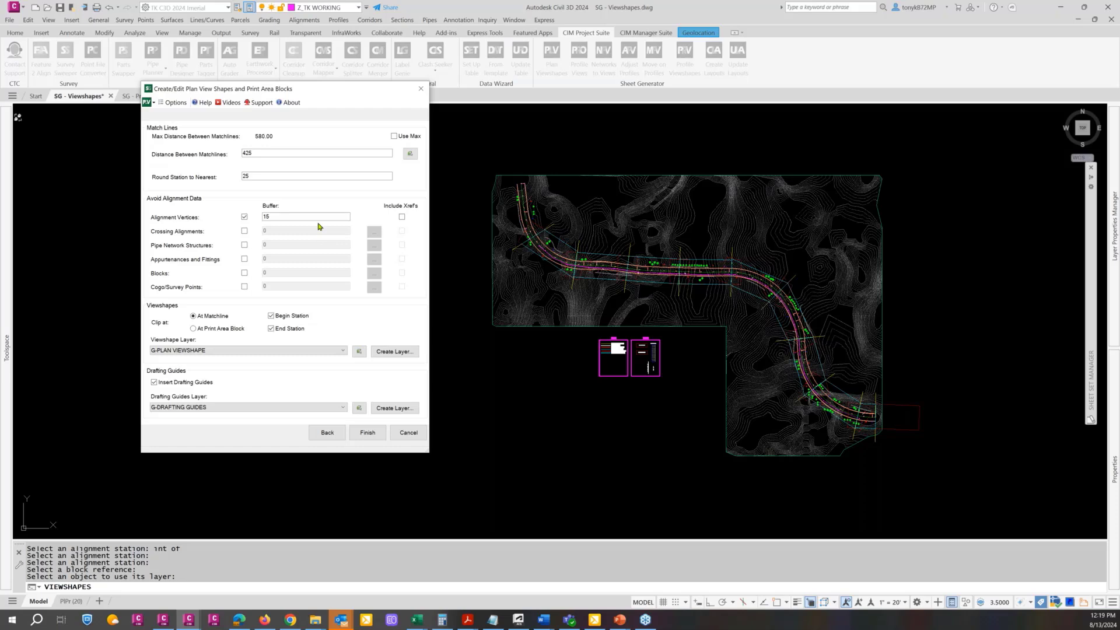
Toggle avoidance of pipe network structures and blocks on and back off in the alignment avoidance data
click(244, 245)
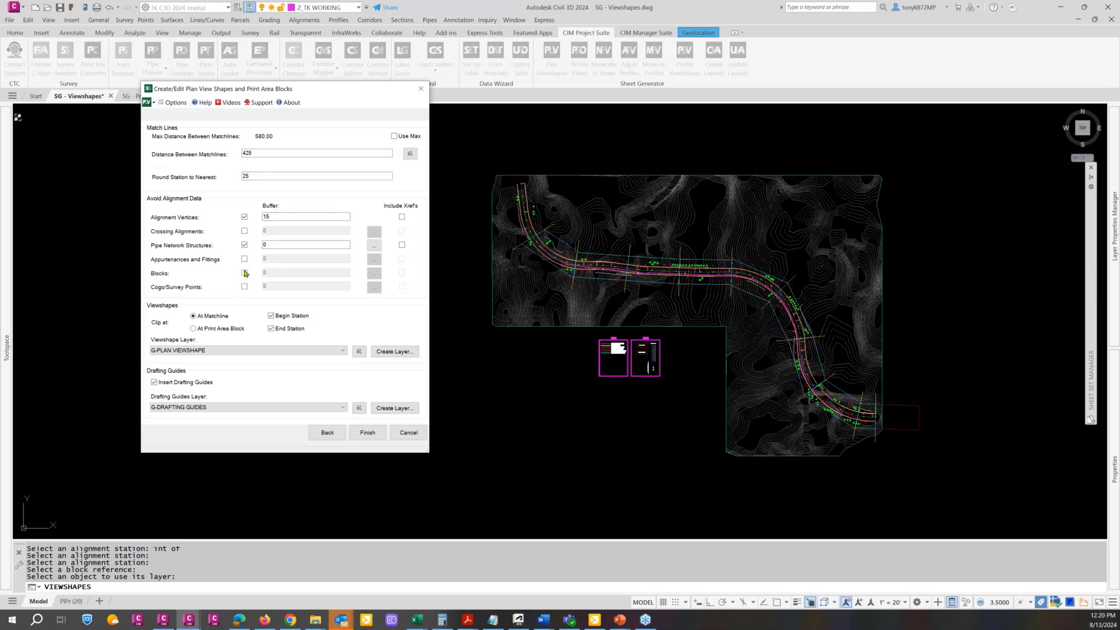
click(244, 273)
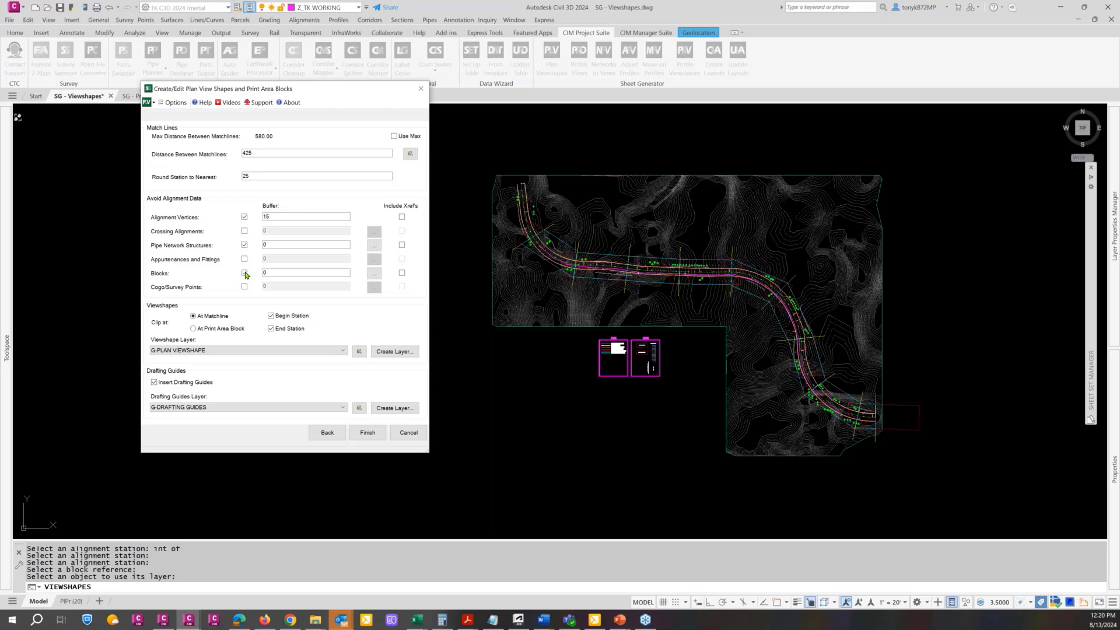
click(244, 273)
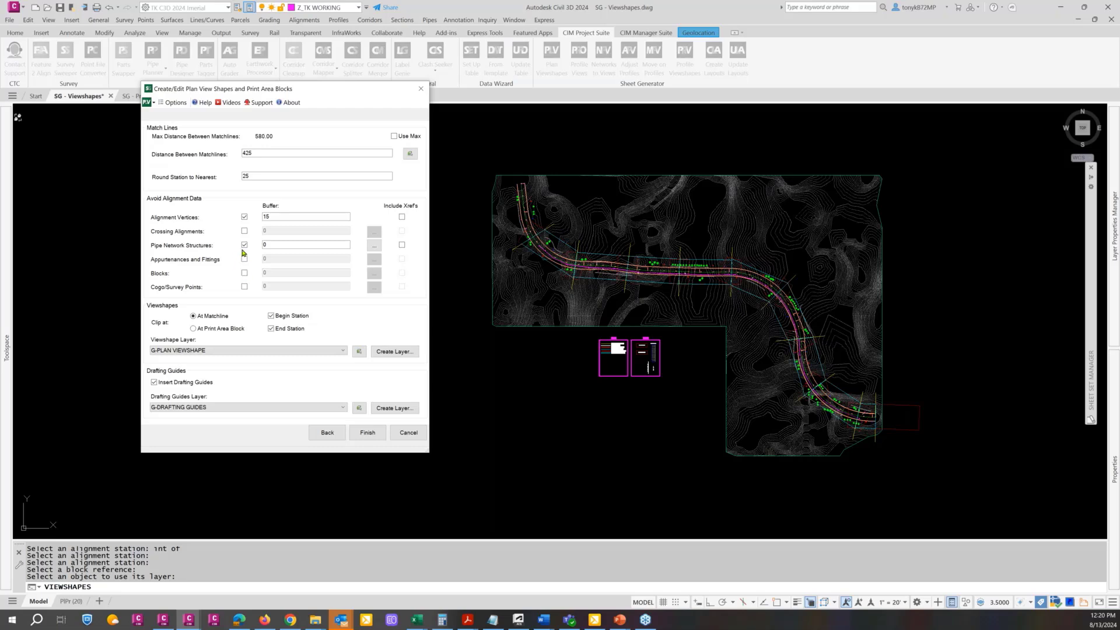
click(244, 245)
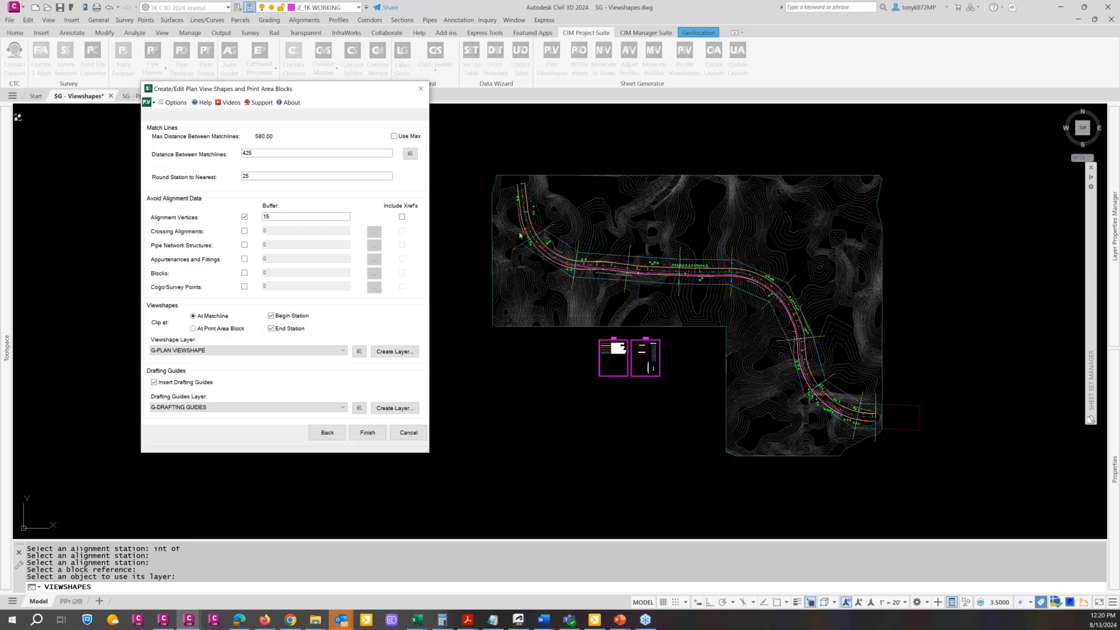
Clip the viewshapes at the print area block and generate them with drafting guides
click(193, 329)
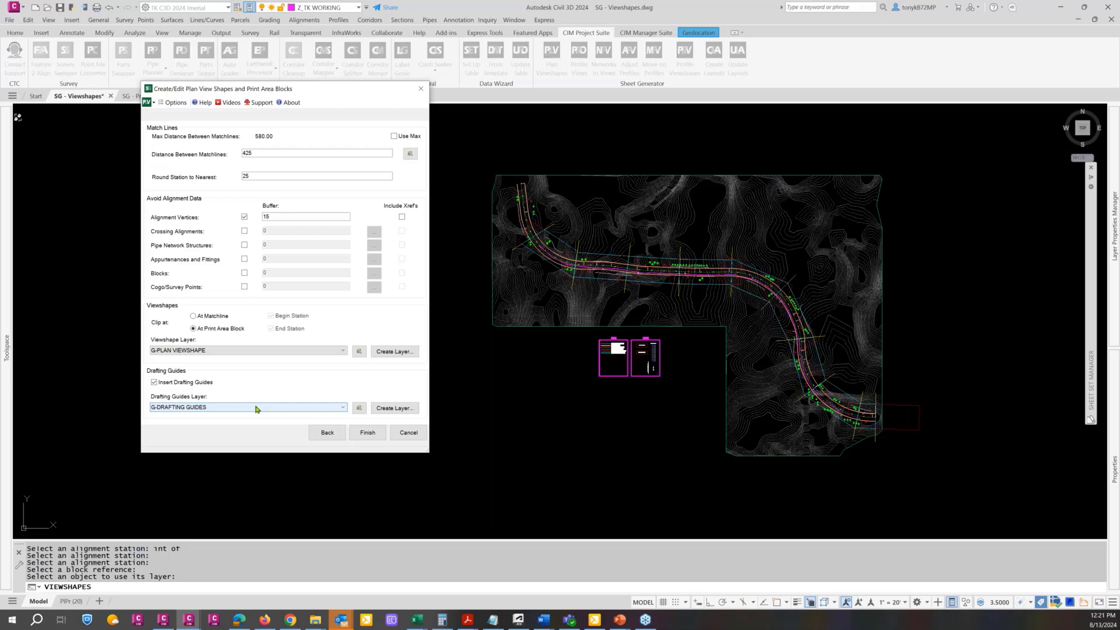
click(367, 433)
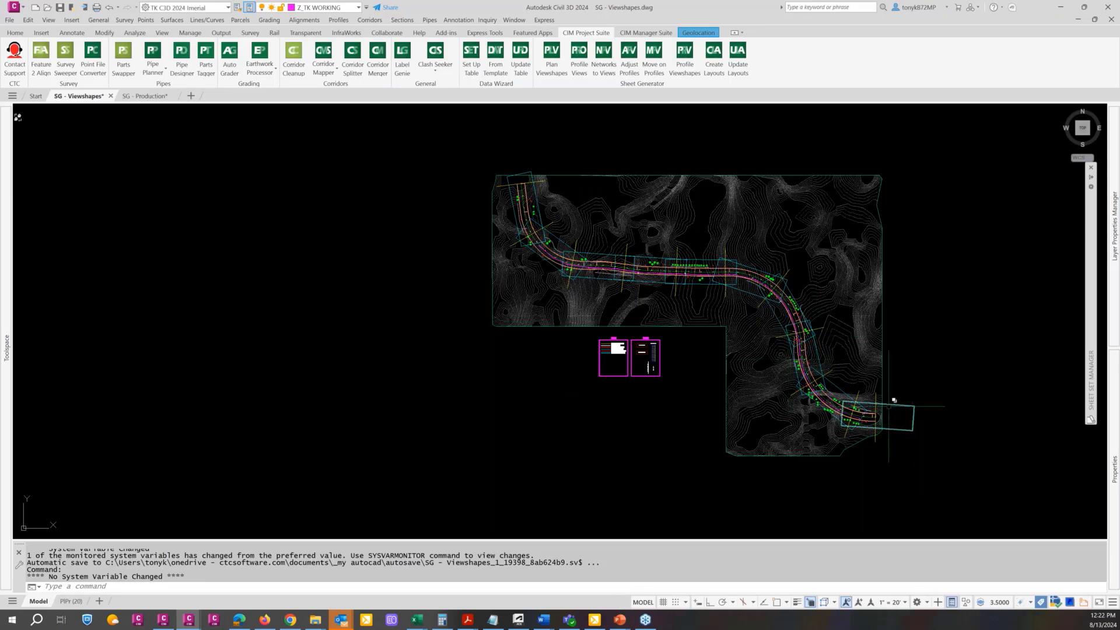
Erase all drafting guides by selecting one at the road's east end and selecting the similar objects
scroll(888, 444, up, 4)
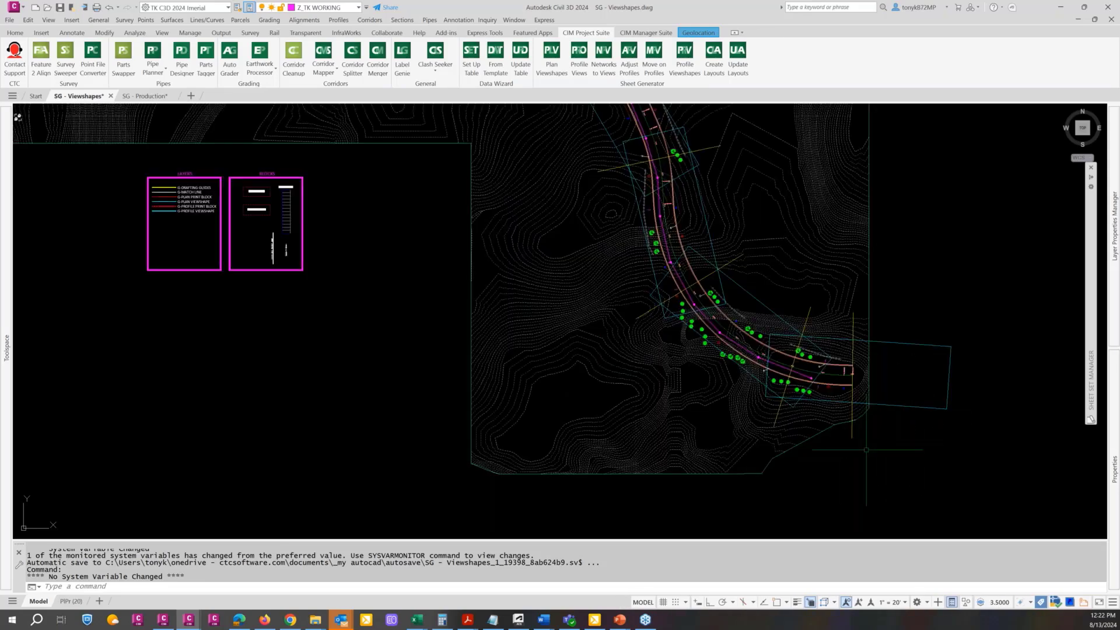
click(851, 437)
right_click(929, 403)
click(968, 564)
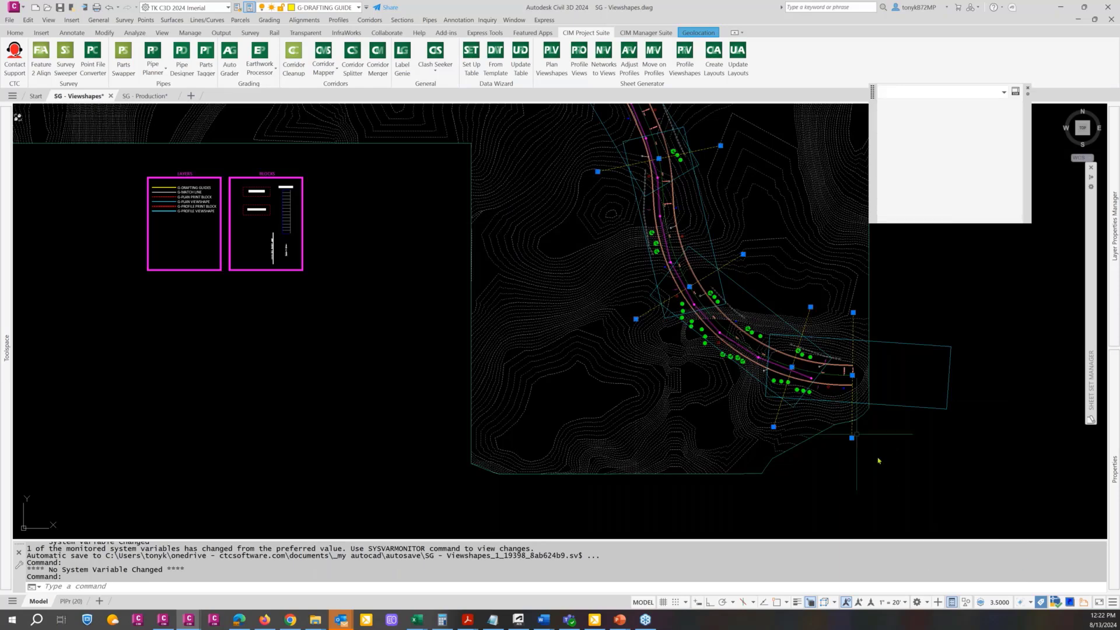
key(Delete)
Examine how the viewshapes clipped at the print area blocks overlap along the Timber Path alignment
scroll(862, 443, down, 3)
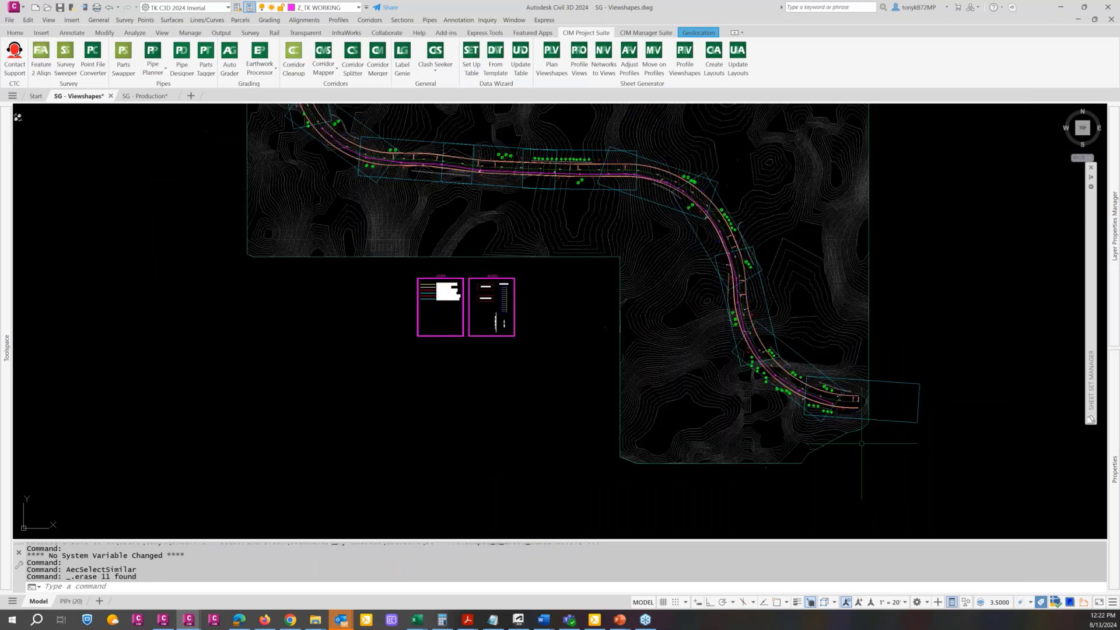
scroll(862, 444, down, 2)
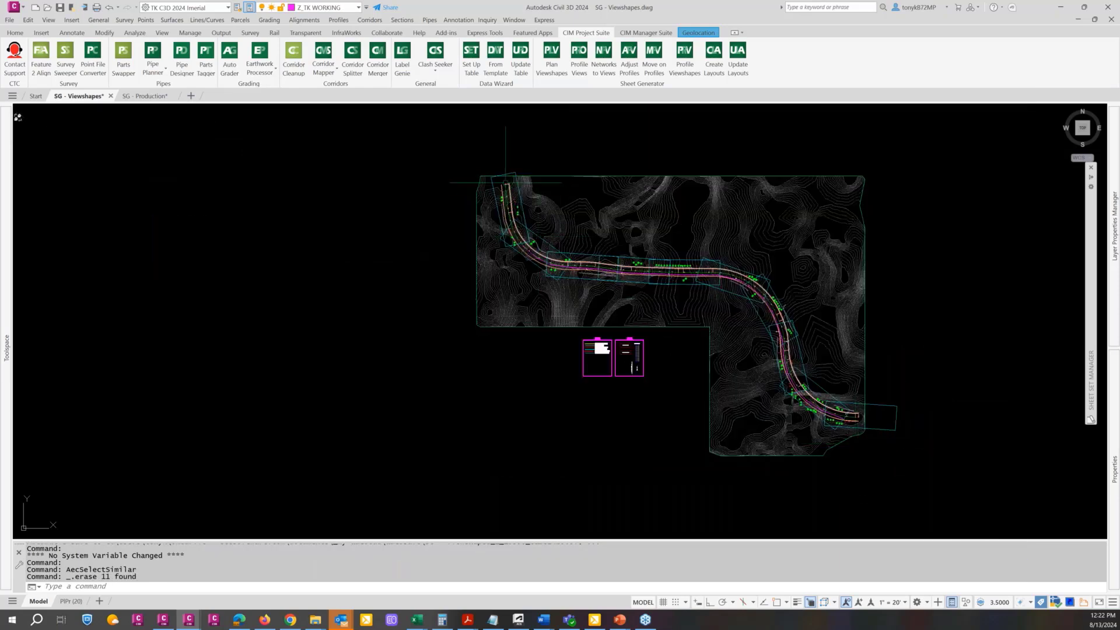
scroll(505, 182, up, 4)
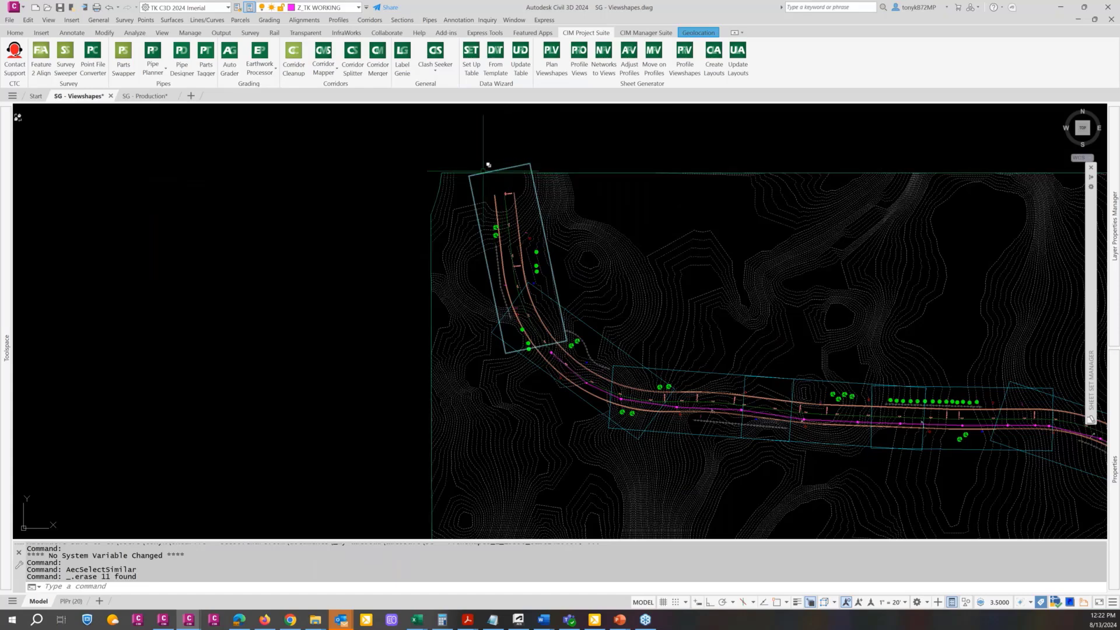
scroll(484, 167, down, 2)
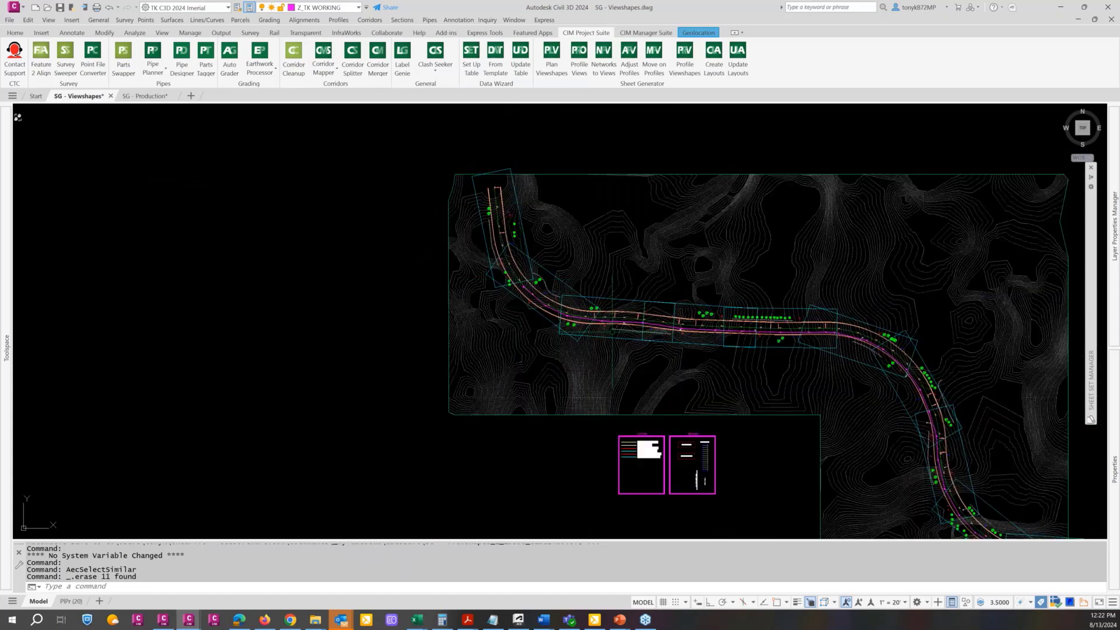
middle_drag(579, 336, 463, 301)
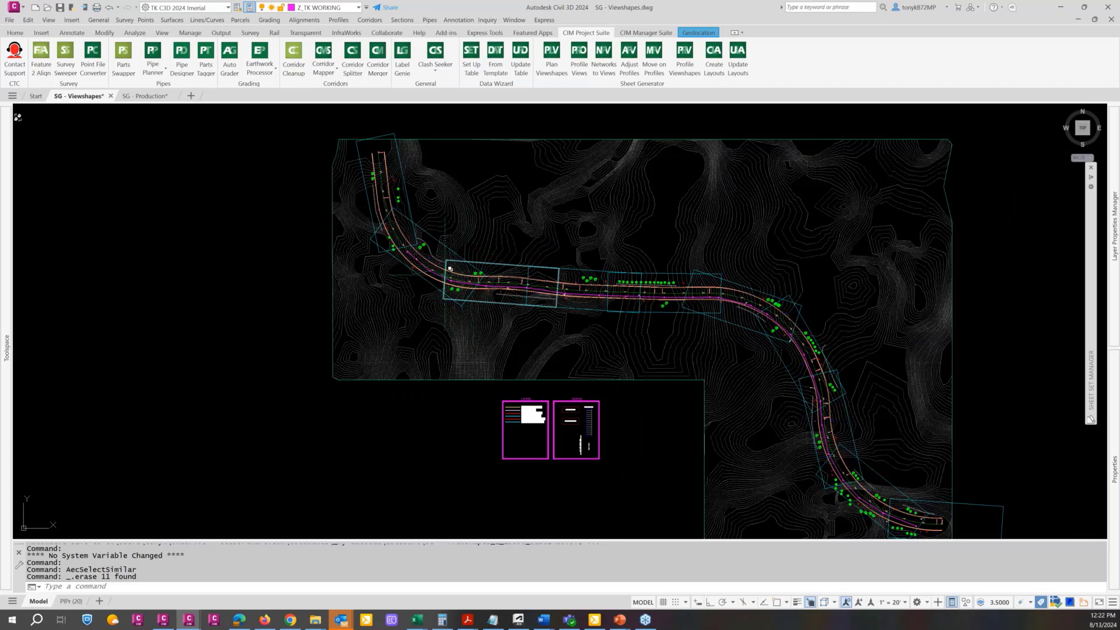
scroll(451, 269, down, 3)
key(Escape)
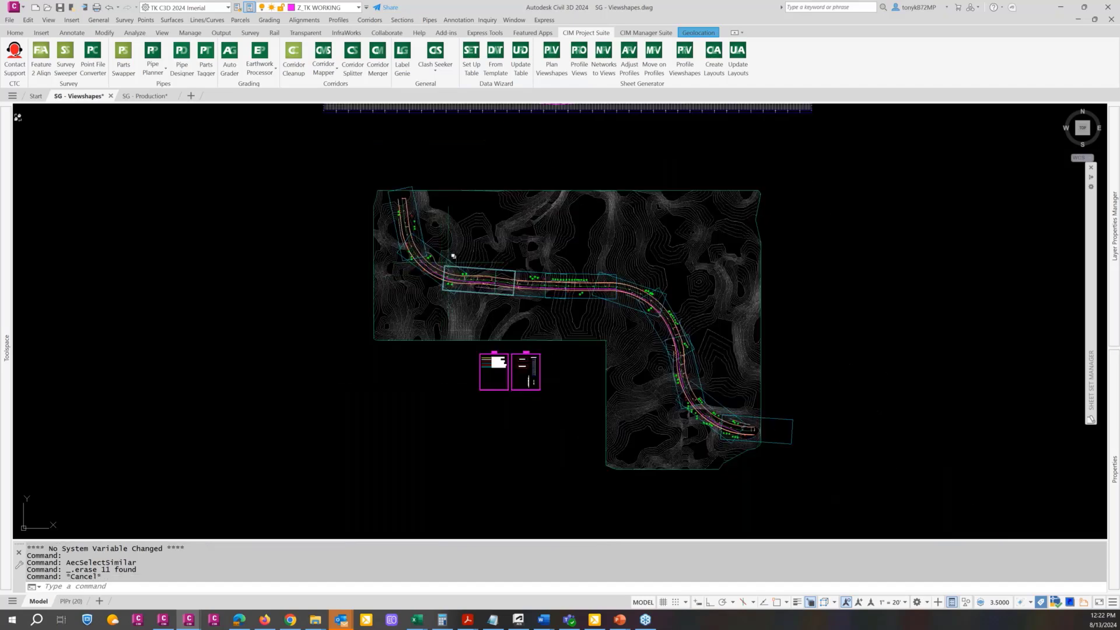
Regenerate the Timber Path plan viewshapes from start station 5450, clipped at the match lines
click(551, 59)
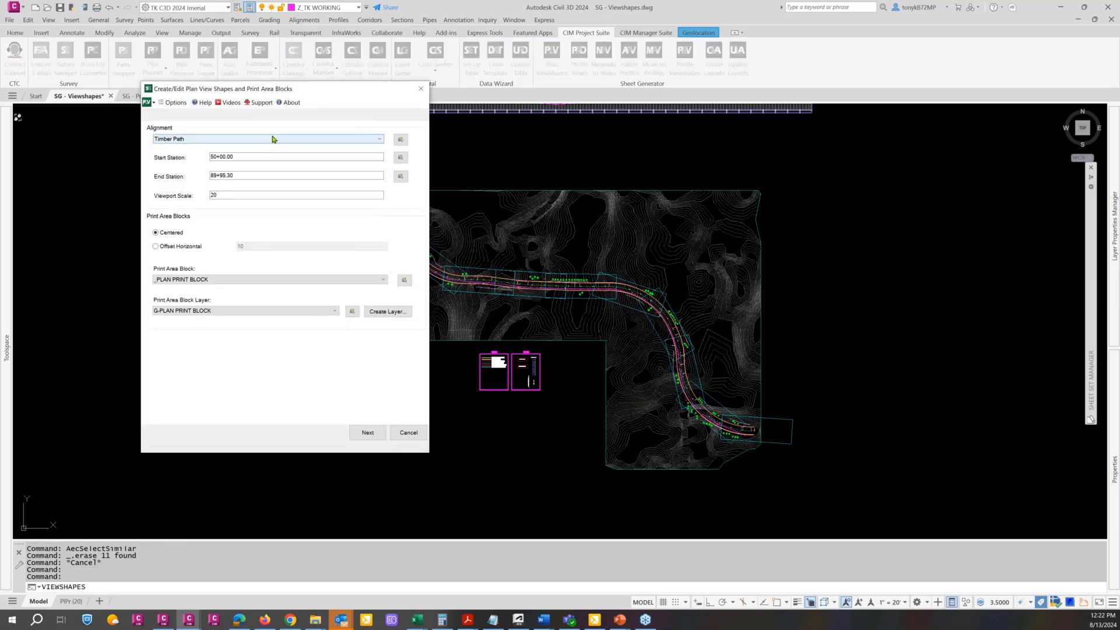
click(245, 156)
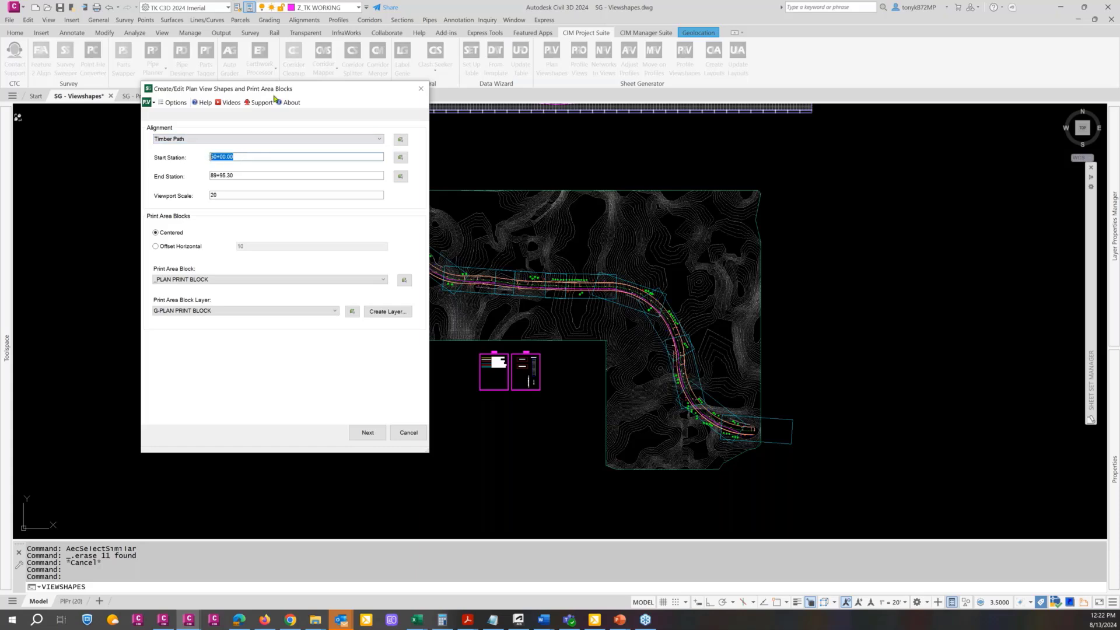
drag(266, 93, 253, 95)
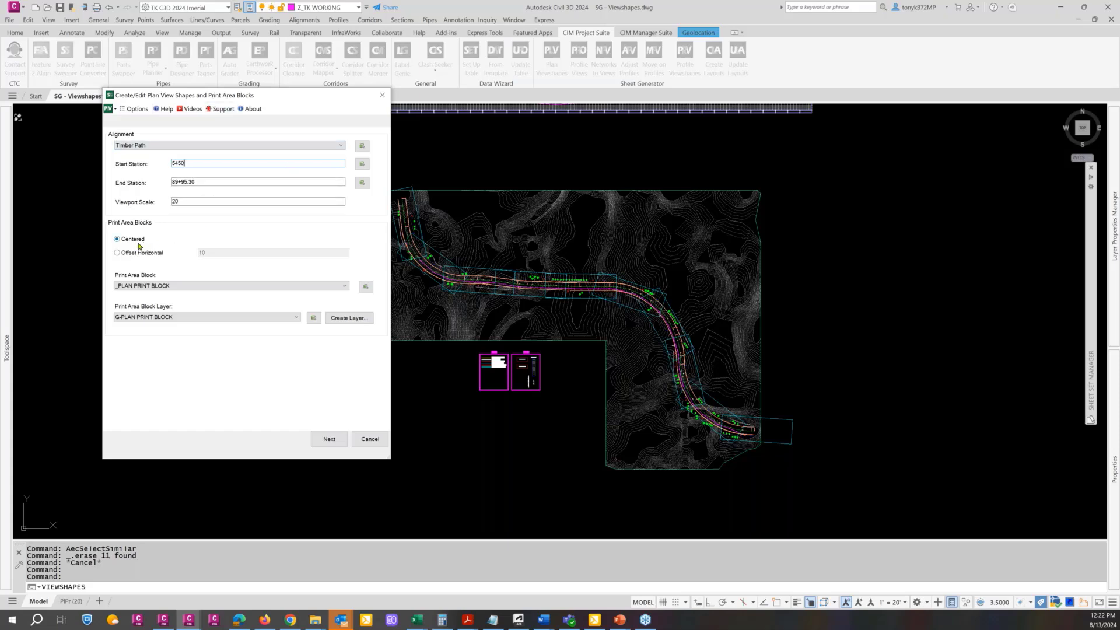
click(334, 442)
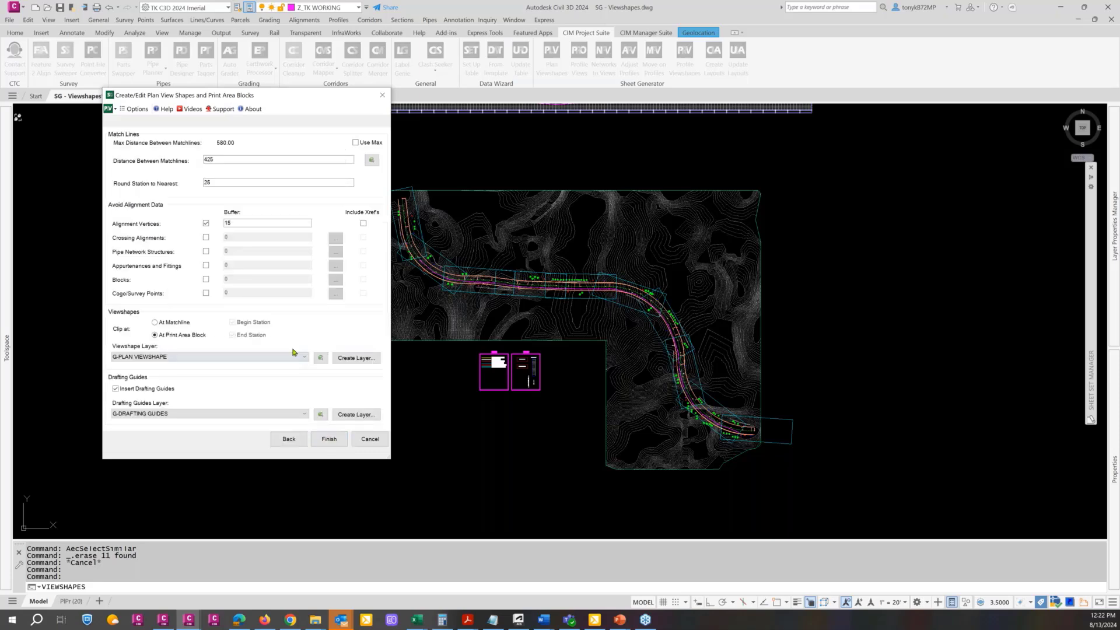
click(154, 322)
click(328, 439)
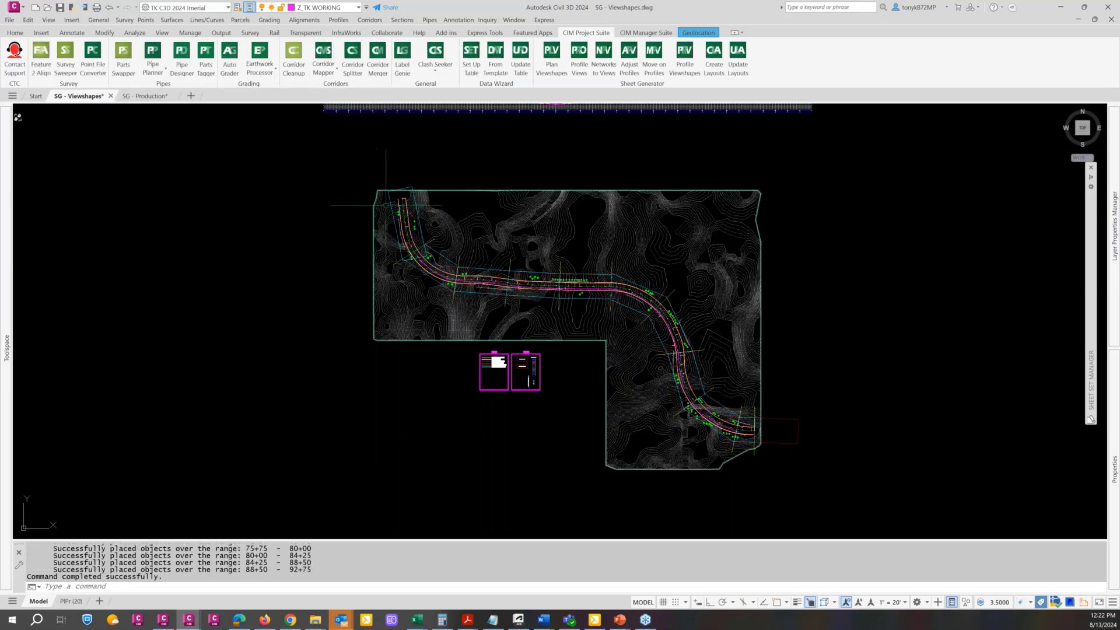
Erase the leftover viewshape outline around the beginning of the road using a crossing selection
scroll(385, 205, up, 8)
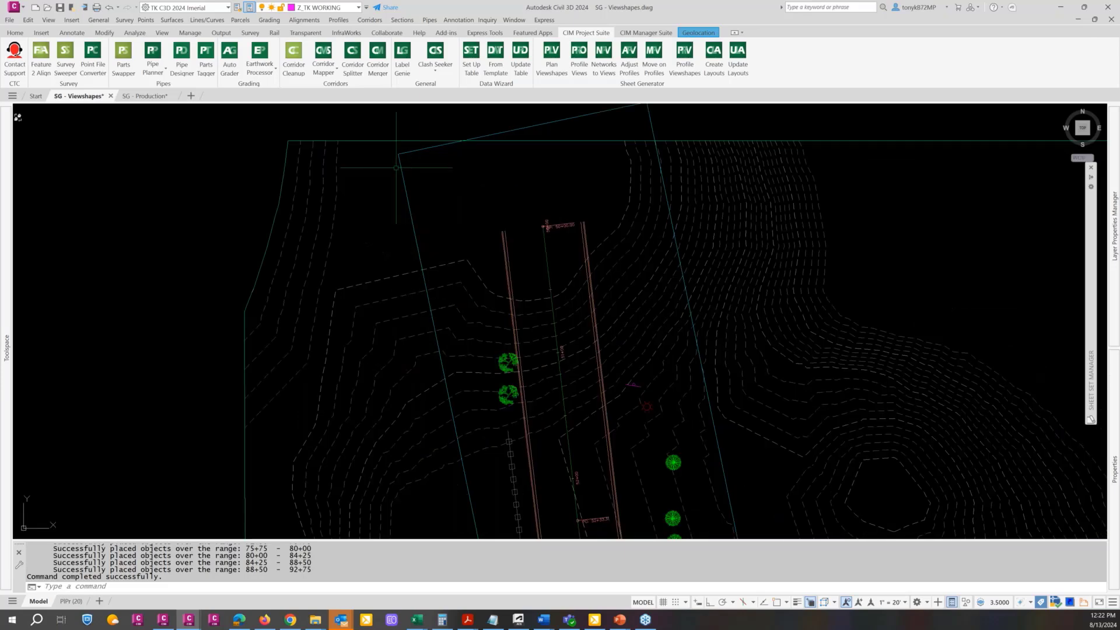
scroll(399, 182, down, 4)
key(Escape)
key(Escape)
text(e)
key(Return)
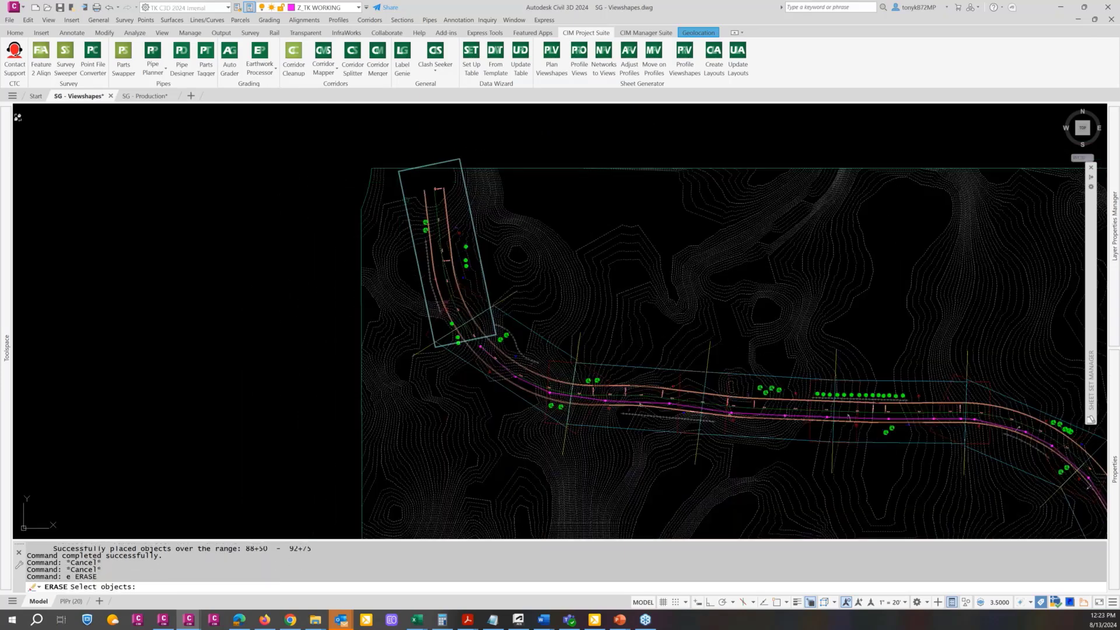
text(c)
key(Return)
click(410, 182)
click(398, 187)
key(Return)
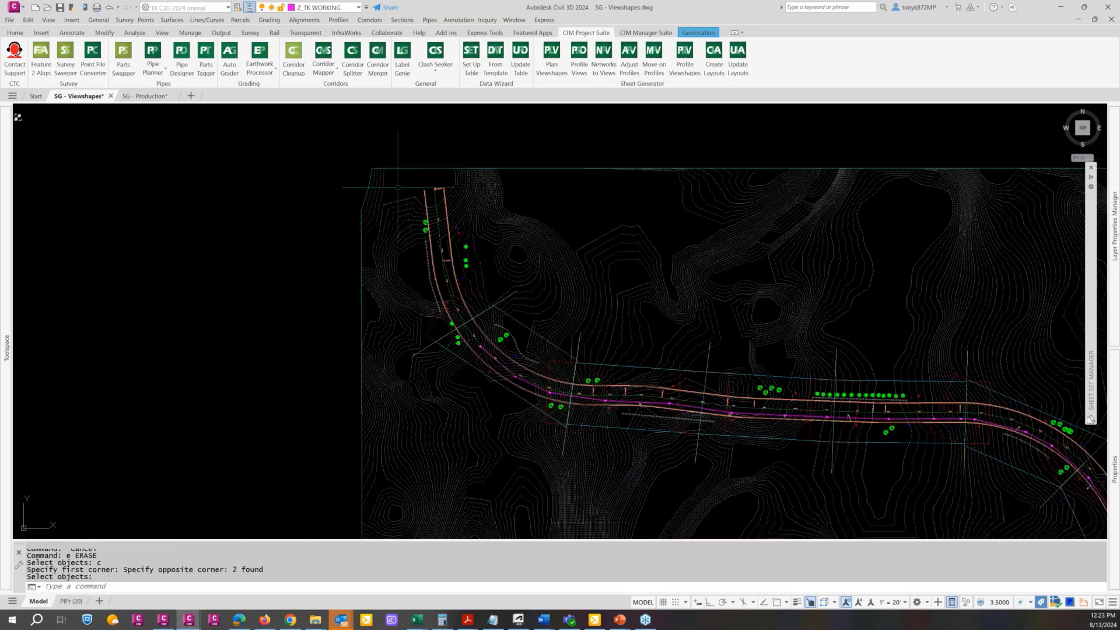
Examine the print area block at the road's east end and the regenerated viewshapes along the whole alignment
scroll(398, 188, down, 6)
middle_drag(807, 478, 606, 402)
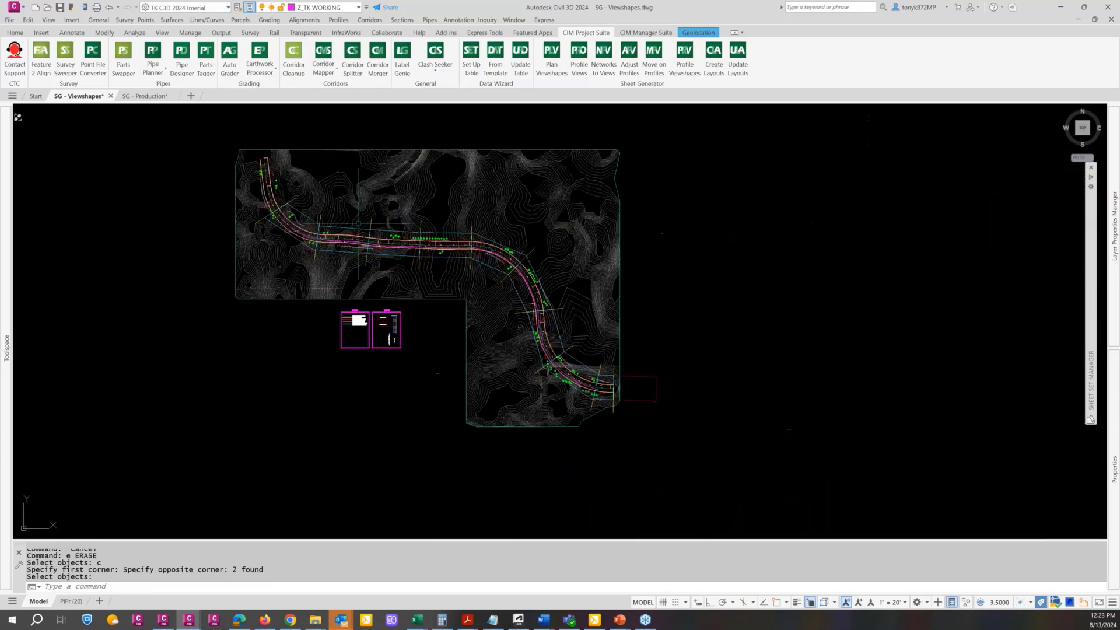
scroll(606, 403, up, 6)
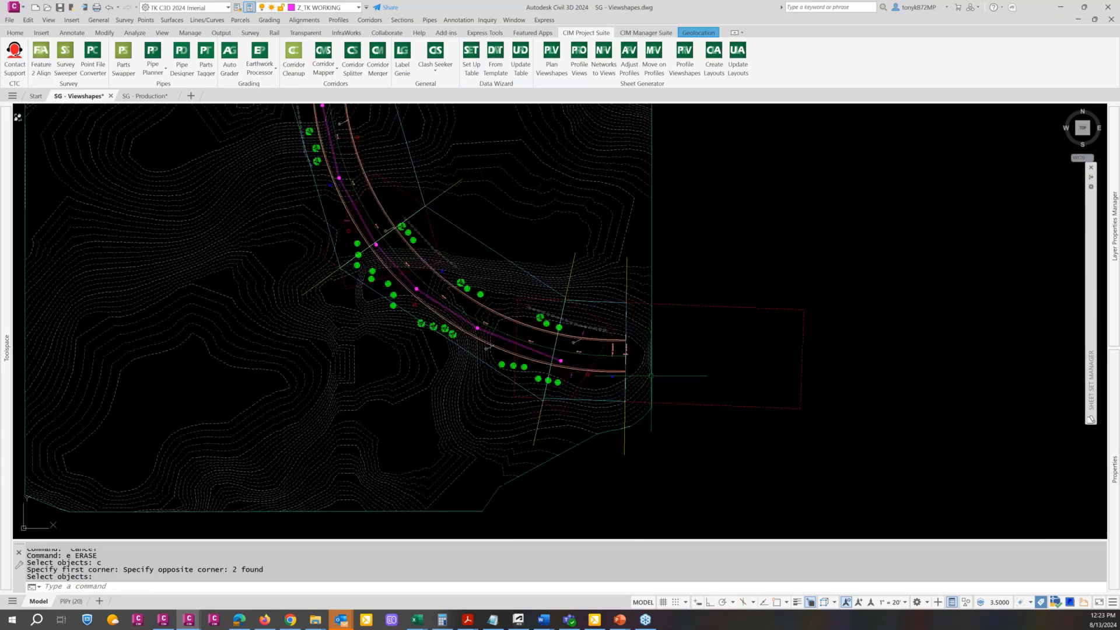
click(704, 307)
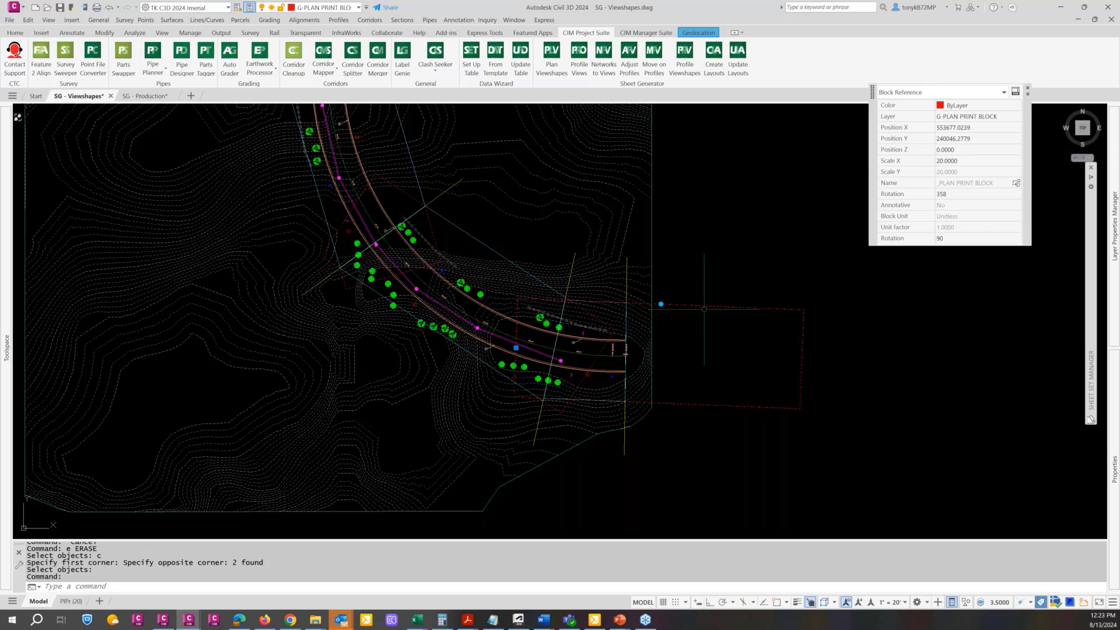
scroll(700, 312, down, 4)
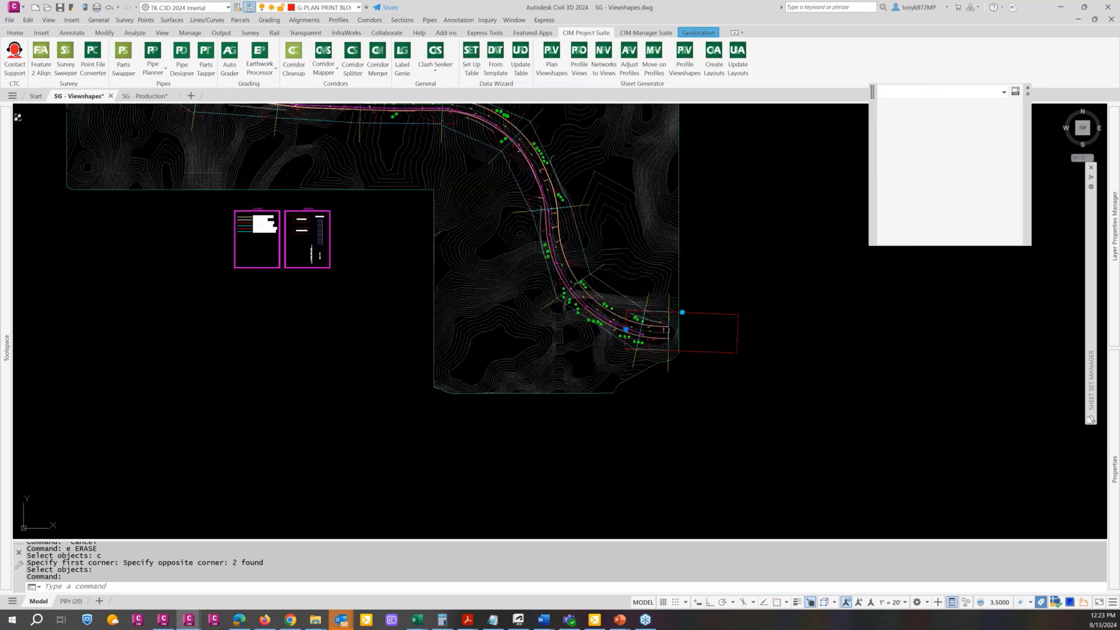
key(Escape)
scroll(690, 319, down, 2)
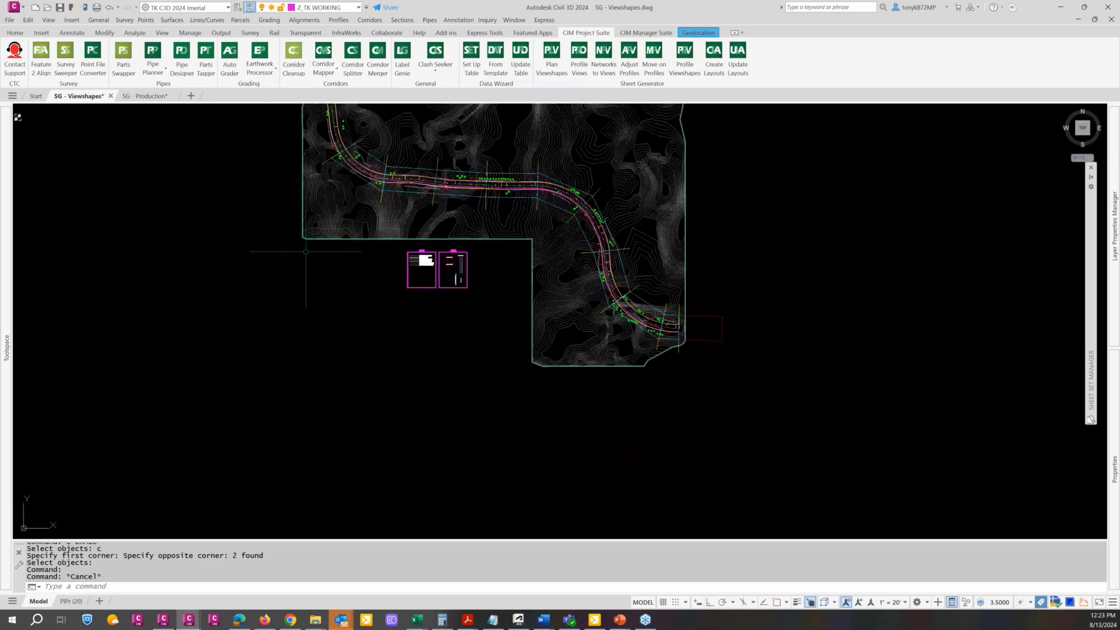
middle_drag(307, 268, 393, 342)
key(Escape)
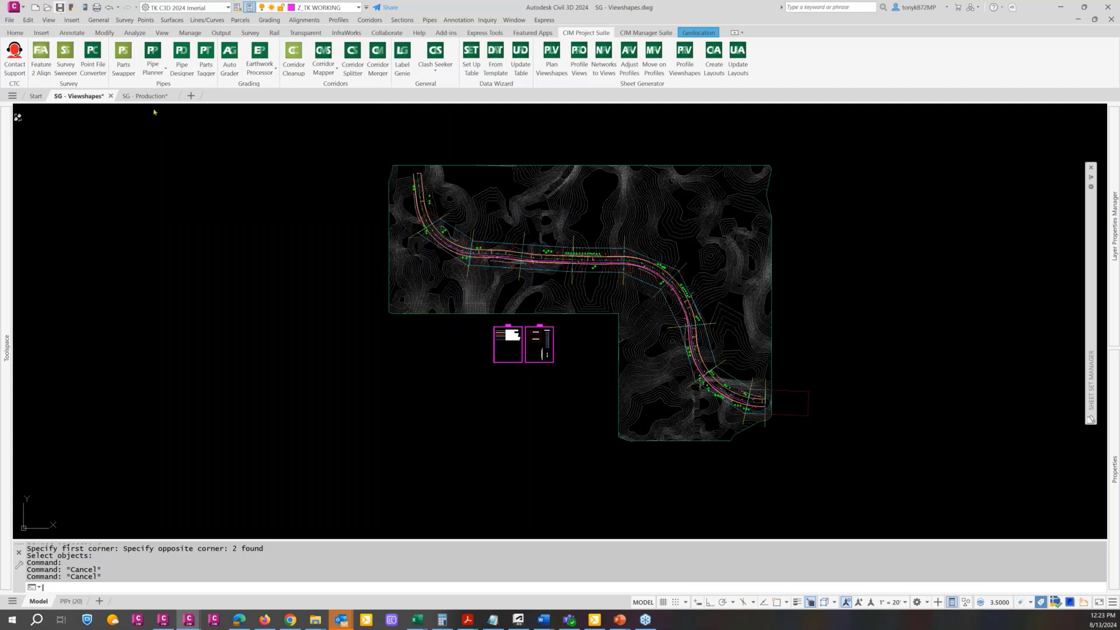
Save the SG - Viewshapes drawing and switch to the SG - Production drawing
click(60, 8)
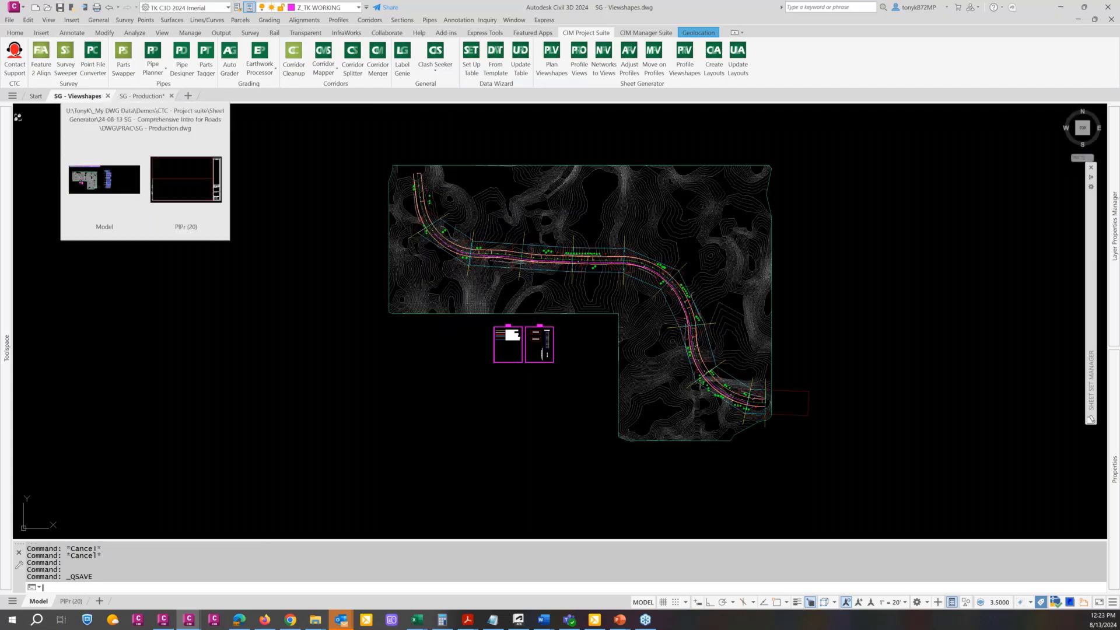
click(143, 95)
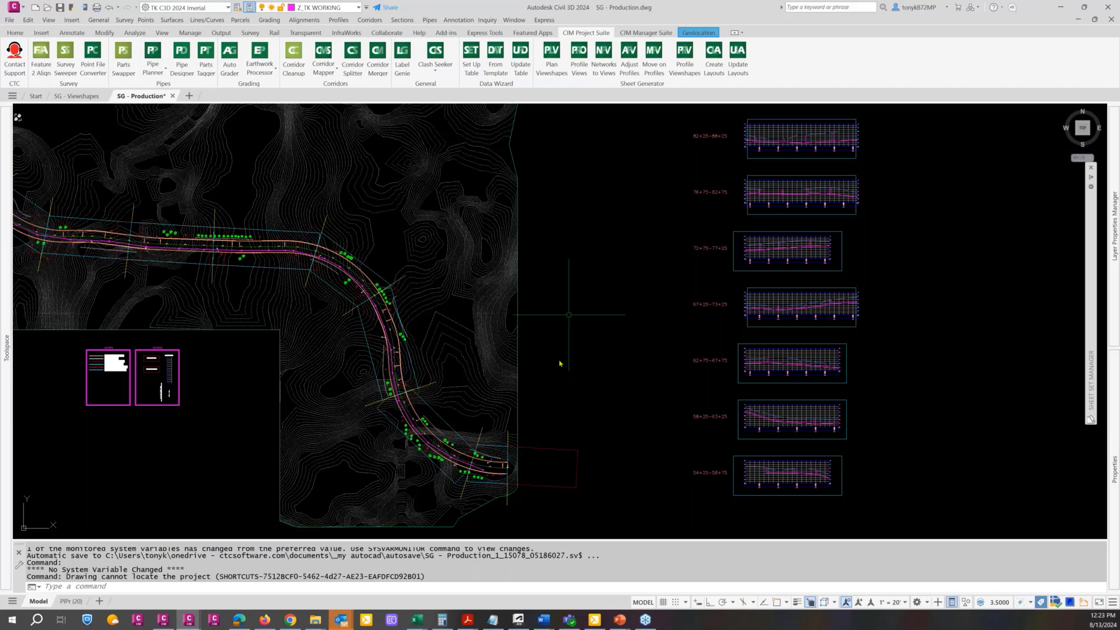
Examine the whole plan and profile arrangement in model space and the PlPr (20) sheet layout, ending back in model space
scroll(560, 363, down, 4)
middle_drag(383, 304, 450, 321)
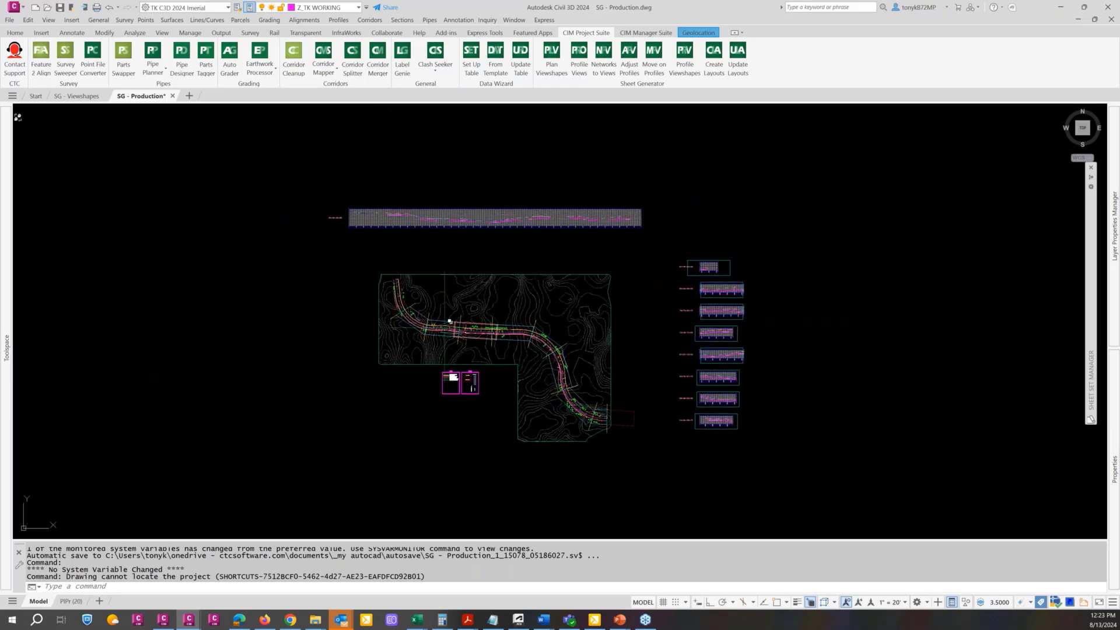
key(Escape)
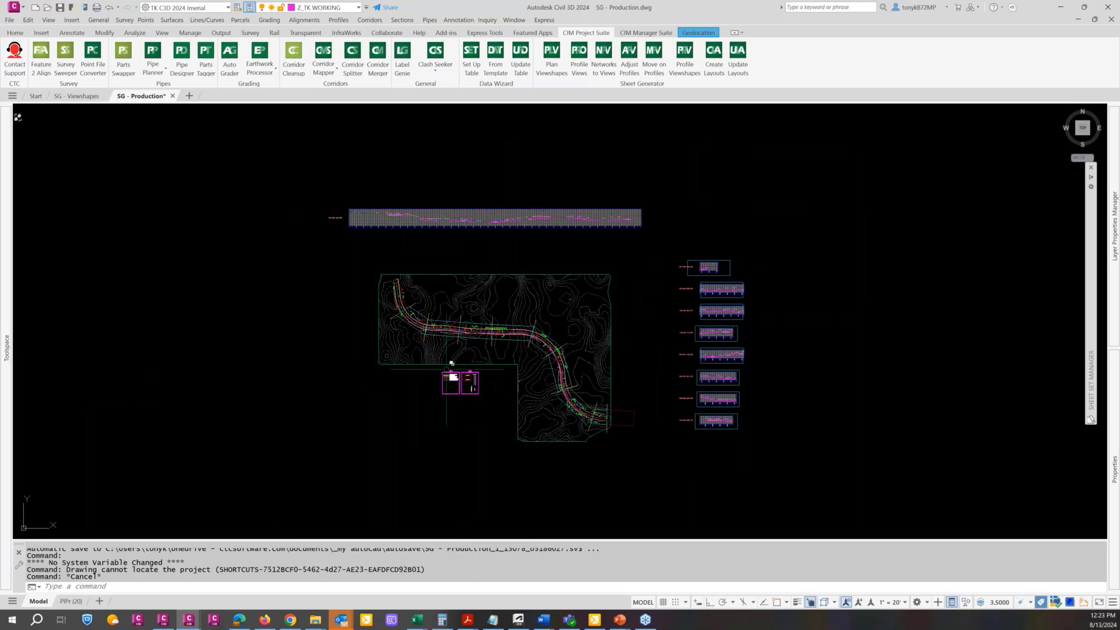
key(Escape)
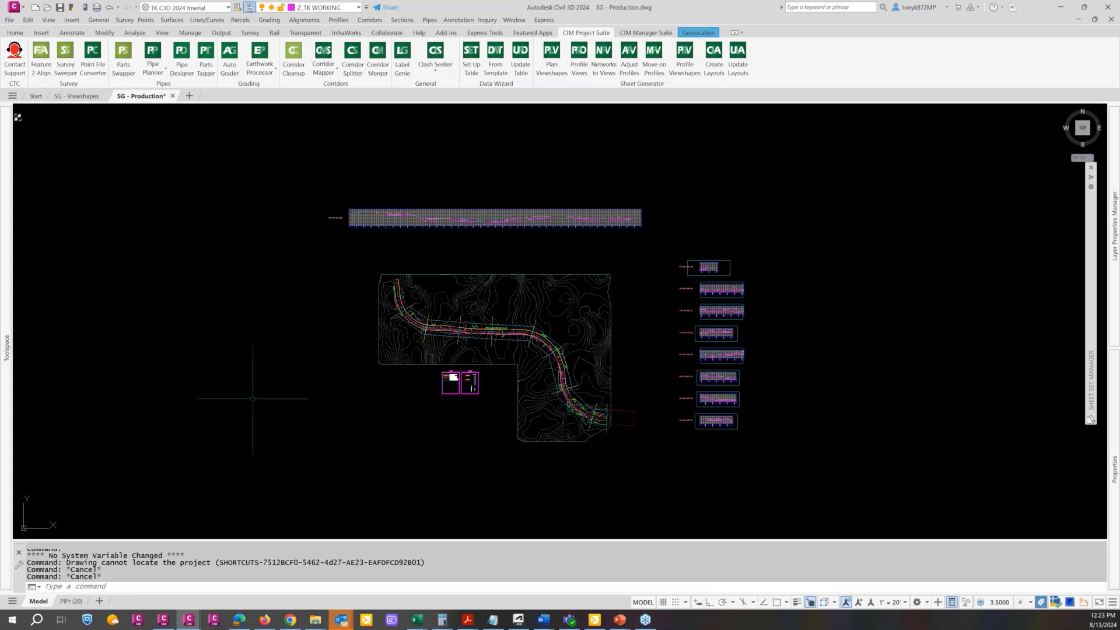
click(71, 602)
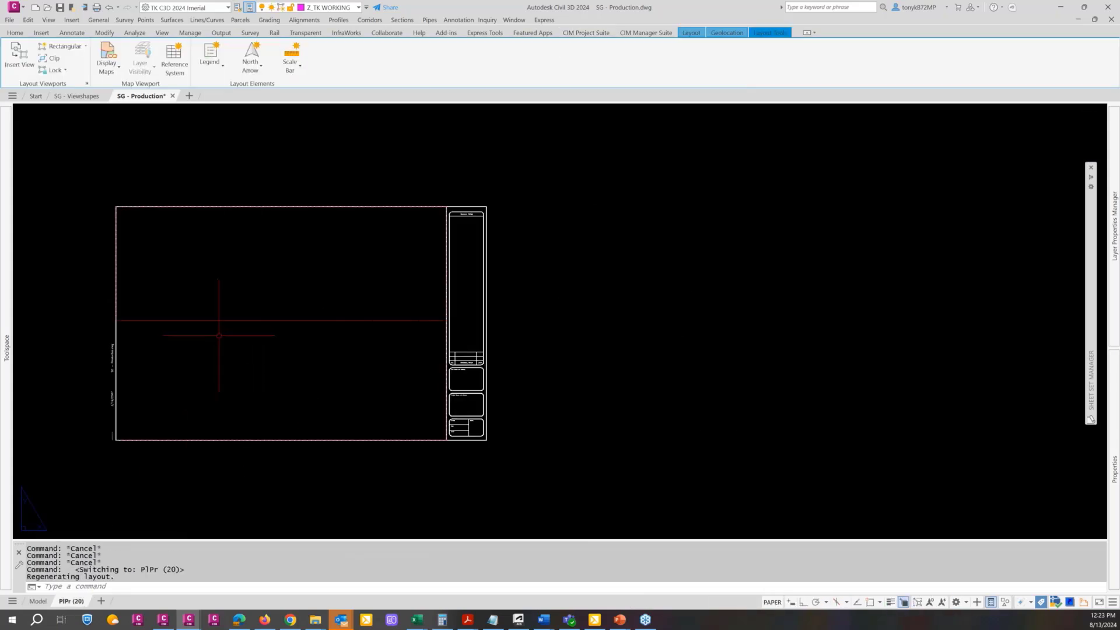
middle_drag(237, 320, 475, 346)
scroll(488, 351, up, 2)
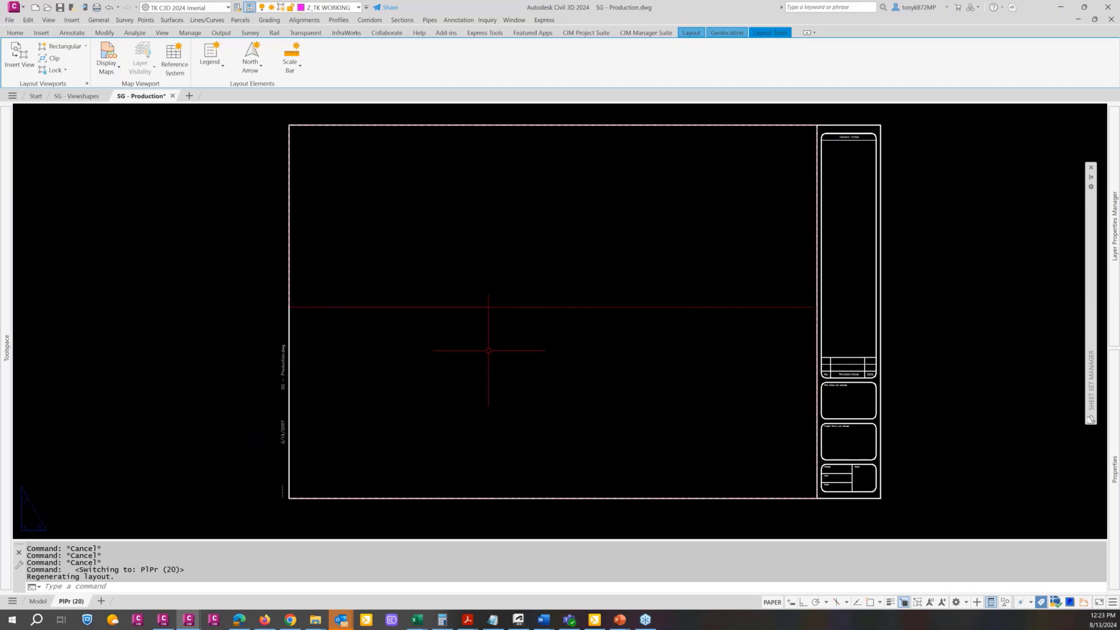
key(Escape)
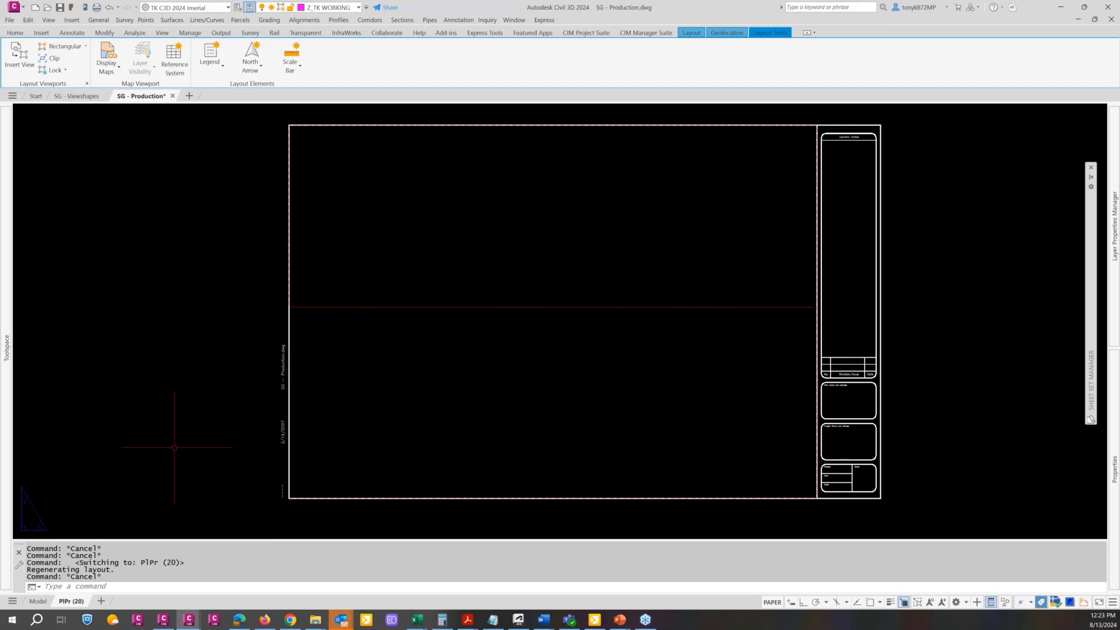
click(39, 602)
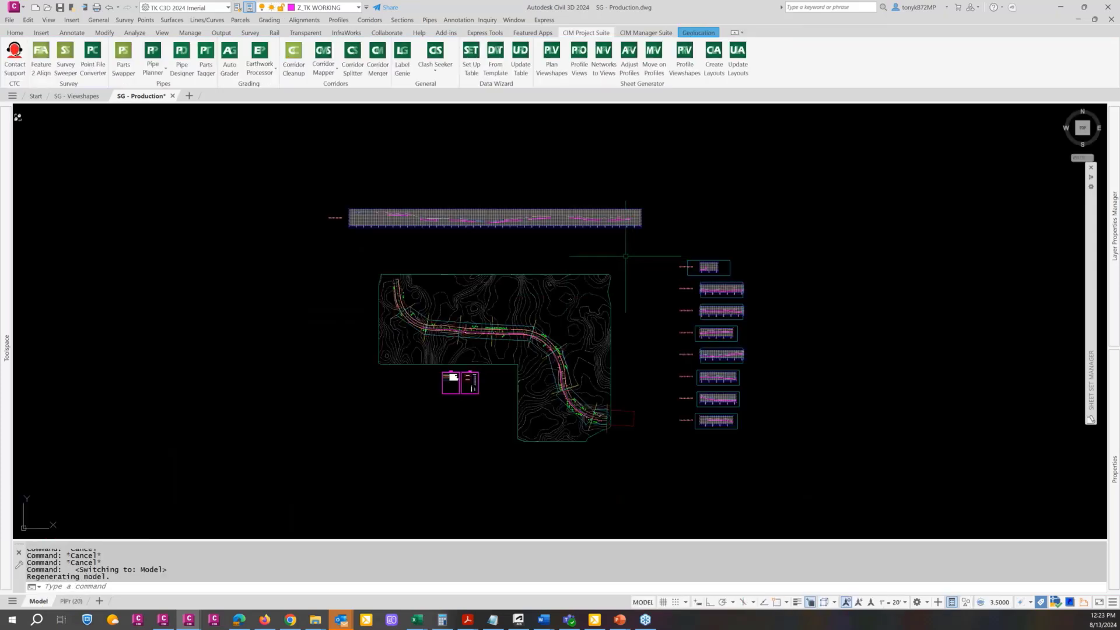
Review the Create Multiple Profile Views settings for Timber Path from General through Pipe/Pressure Network, closing without creating any views
click(576, 69)
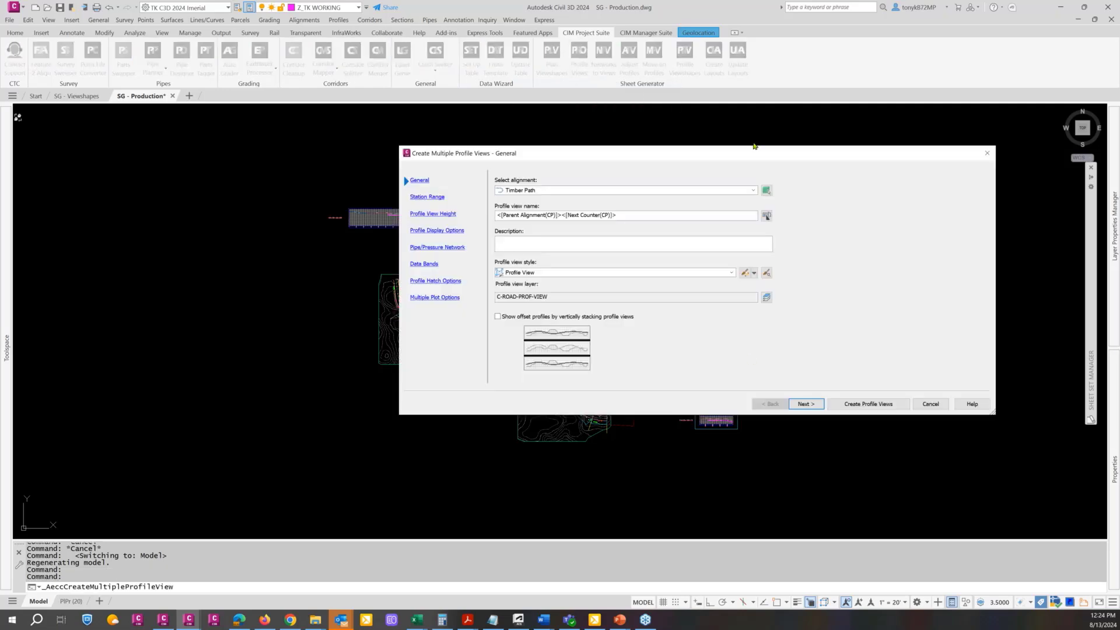
mouse_move(678, 155)
mouse_down()
mouse_move(557, 93)
mouse_move(543, 59)
mouse_move(513, 175)
mouse_move(443, 173)
mouse_move(405, 119)
mouse_up()
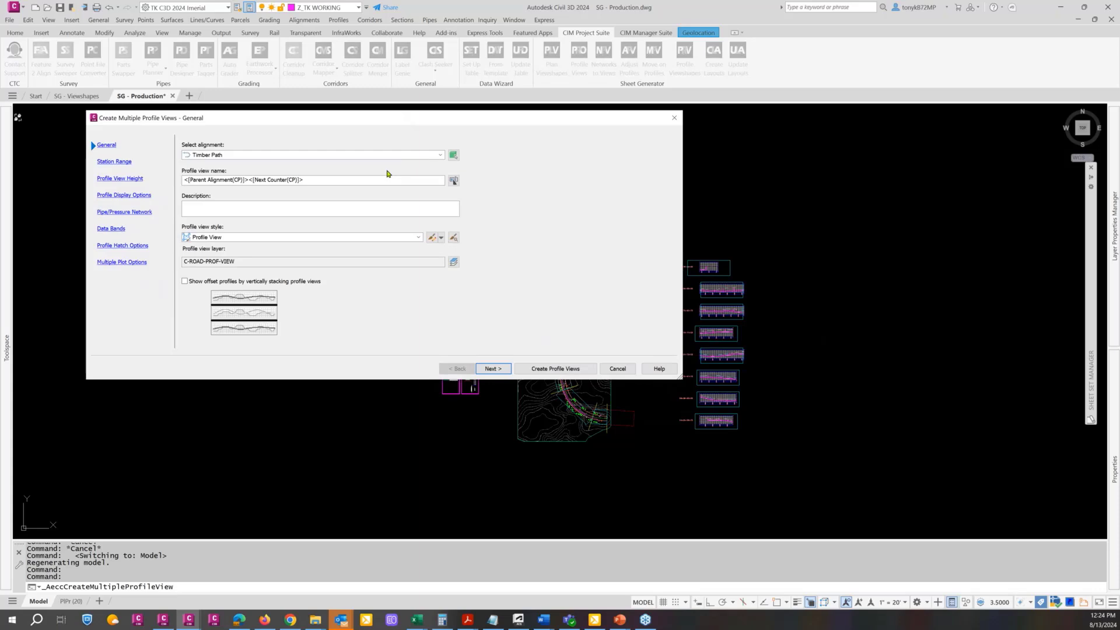
drag(334, 122, 326, 120)
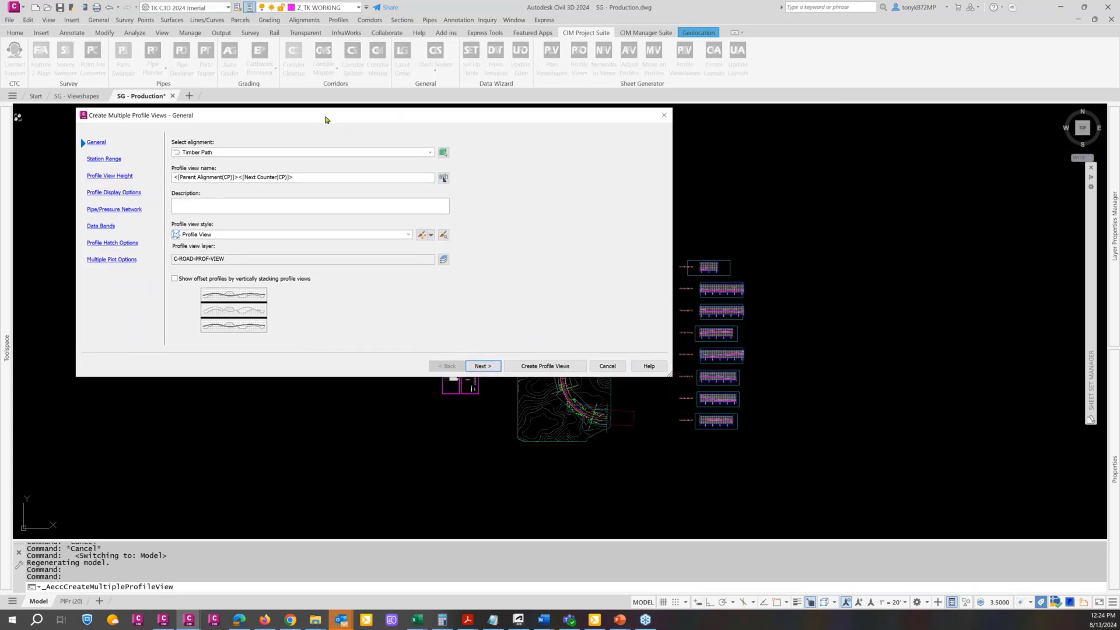
drag(326, 120, 324, 119)
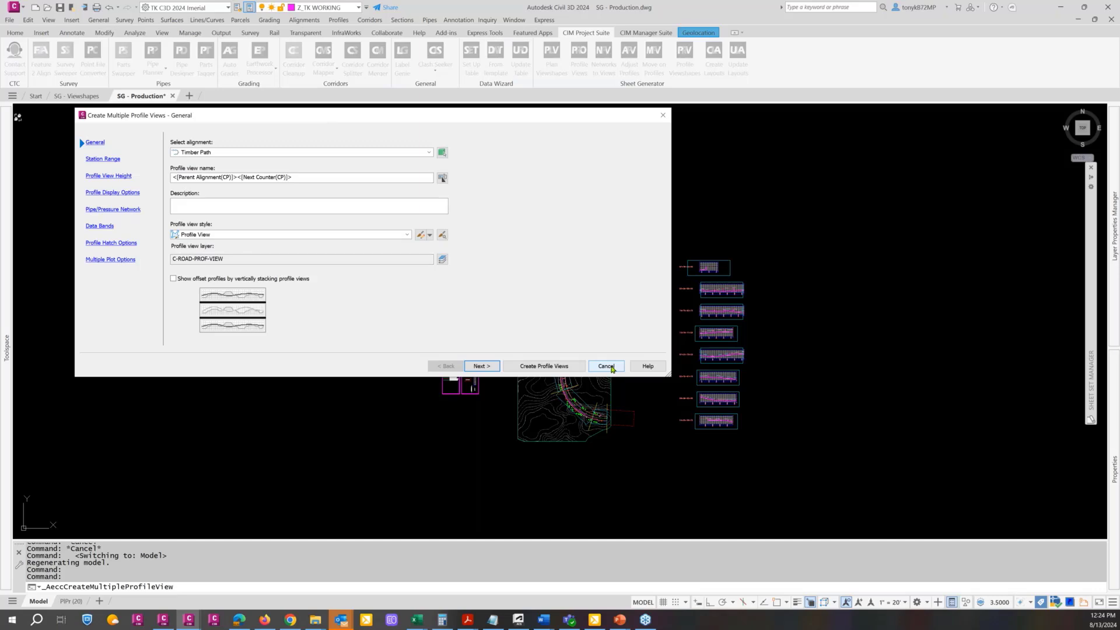
click(492, 368)
click(488, 370)
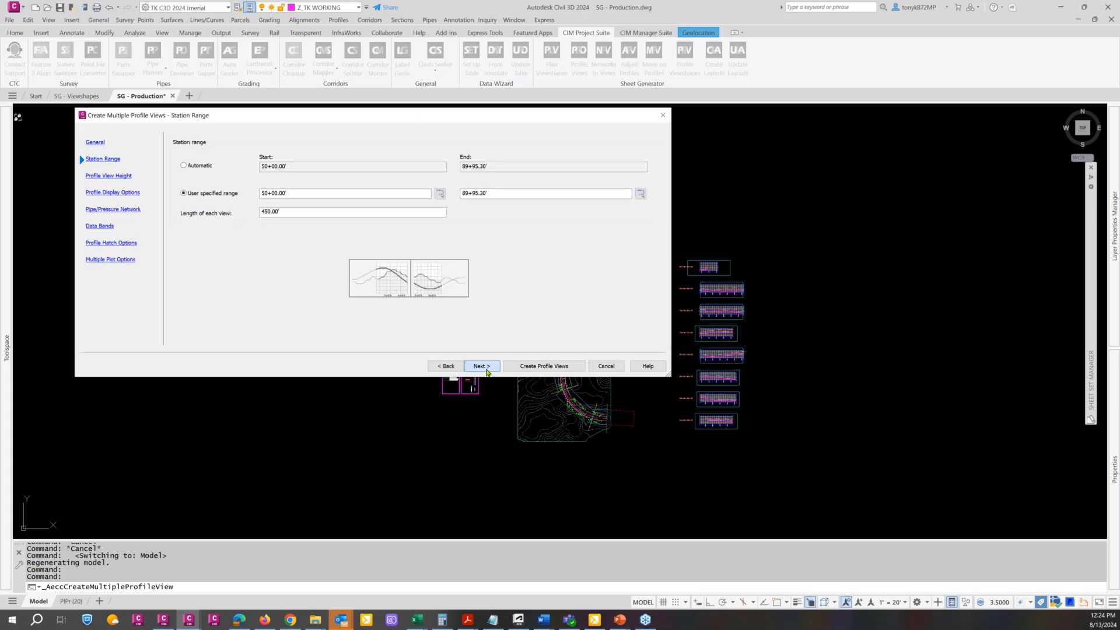
click(484, 370)
click(483, 370)
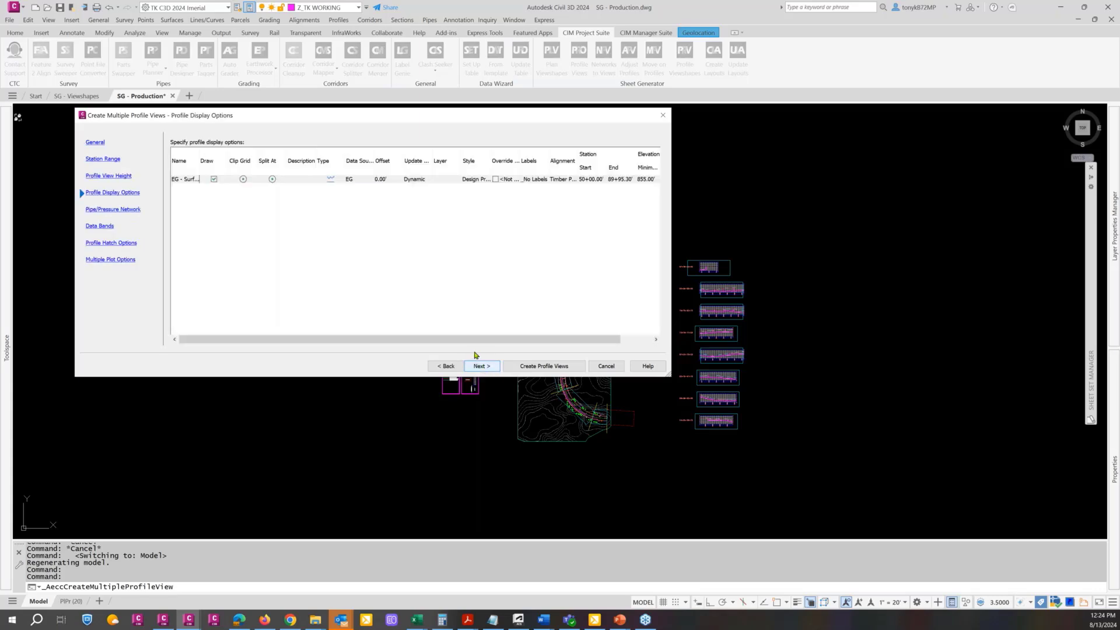
click(479, 367)
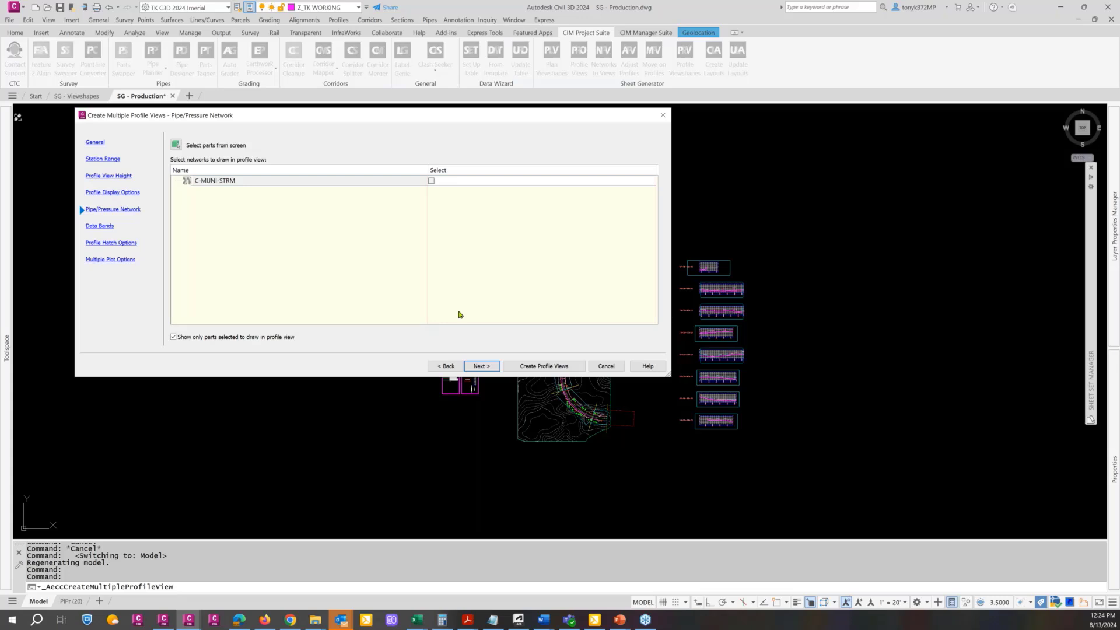
click(607, 366)
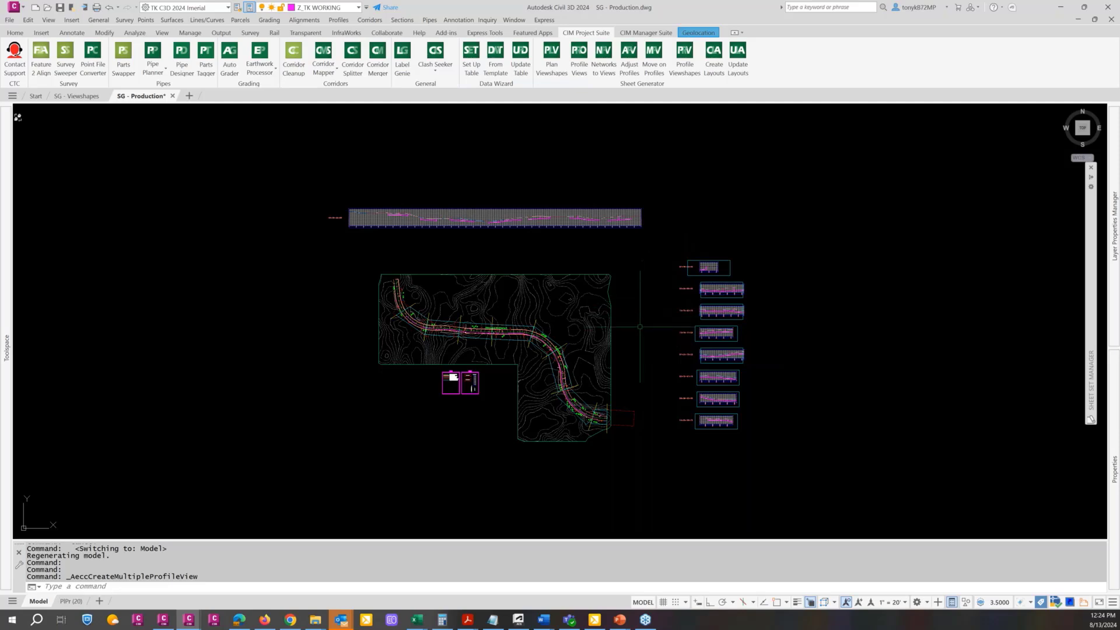
Examine the pipe network along the Timber Path road and the stacked profile views beside the plan
middle_drag(631, 324, 598, 318)
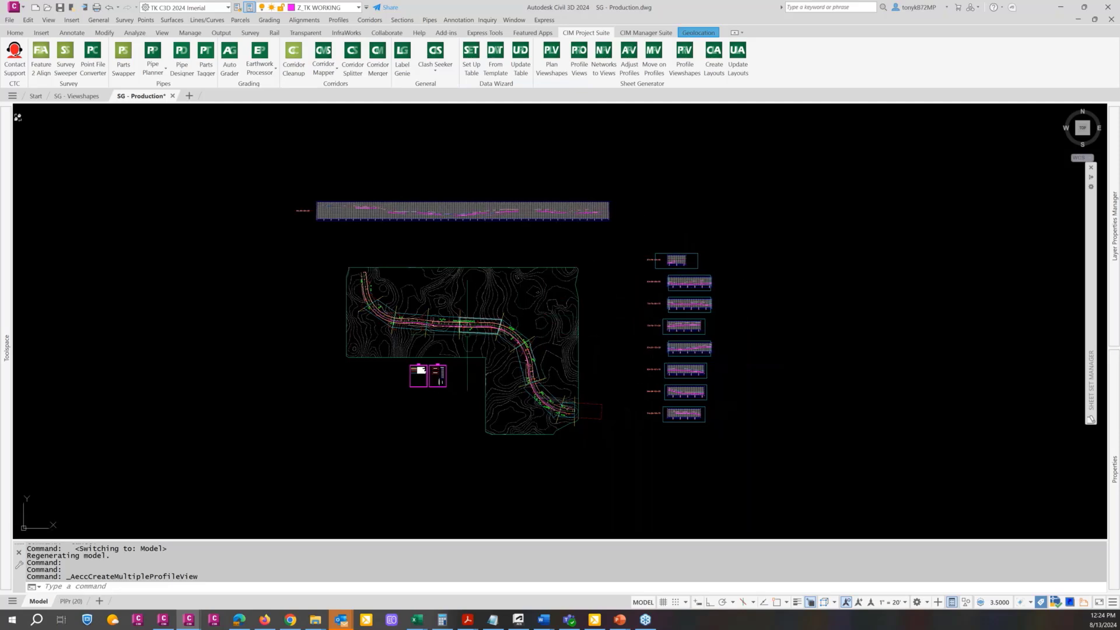
scroll(467, 322, up, 4)
scroll(467, 321, up, 4)
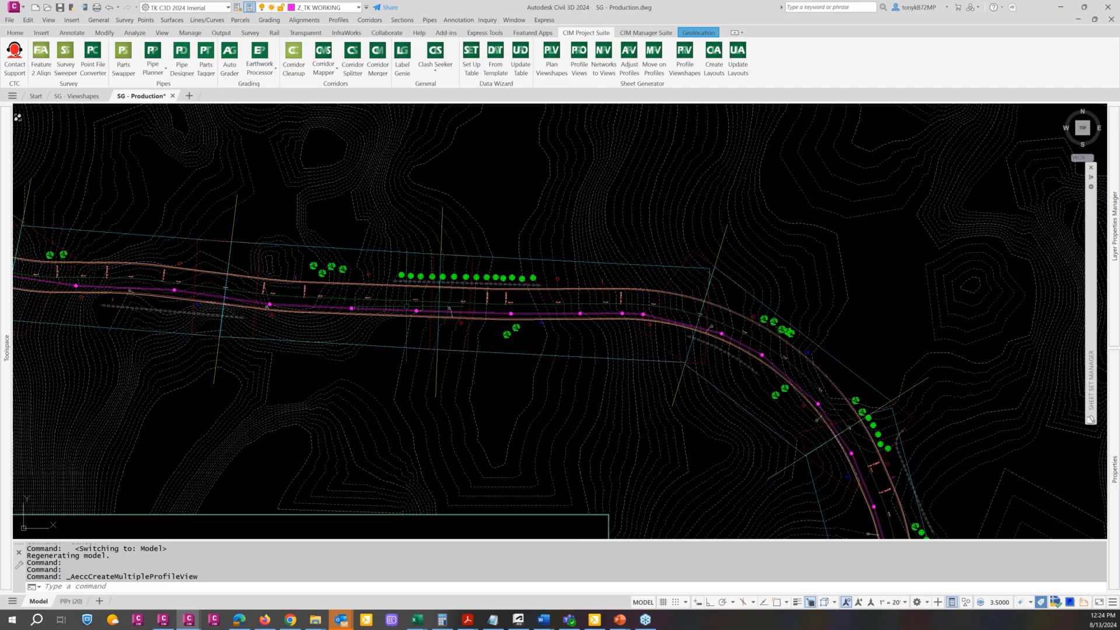
scroll(409, 312, down, 7)
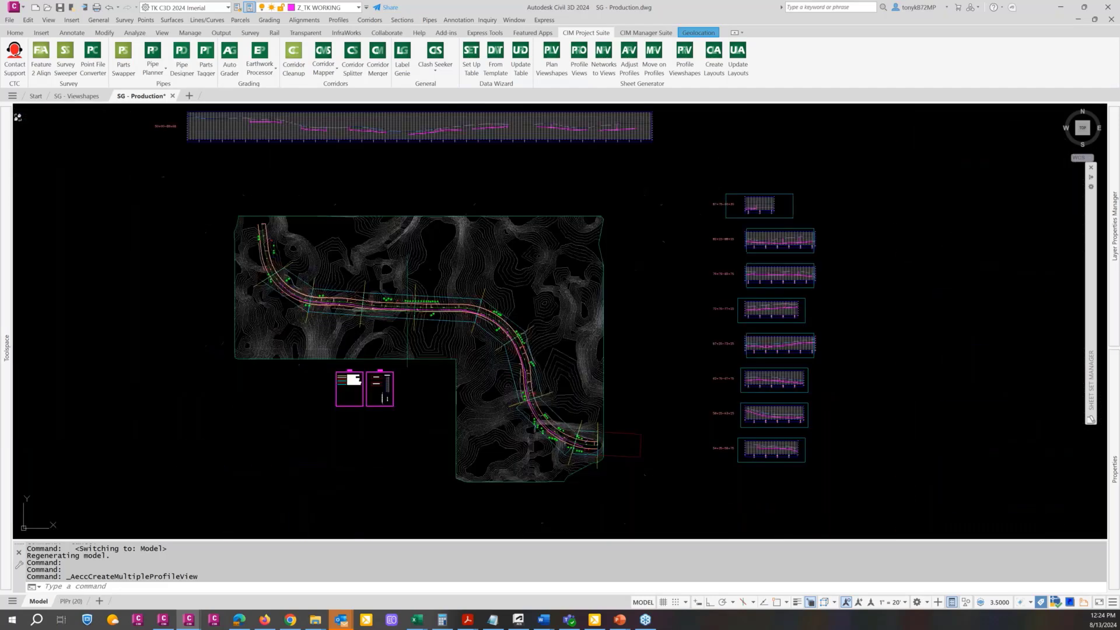
middle_drag(648, 351, 622, 341)
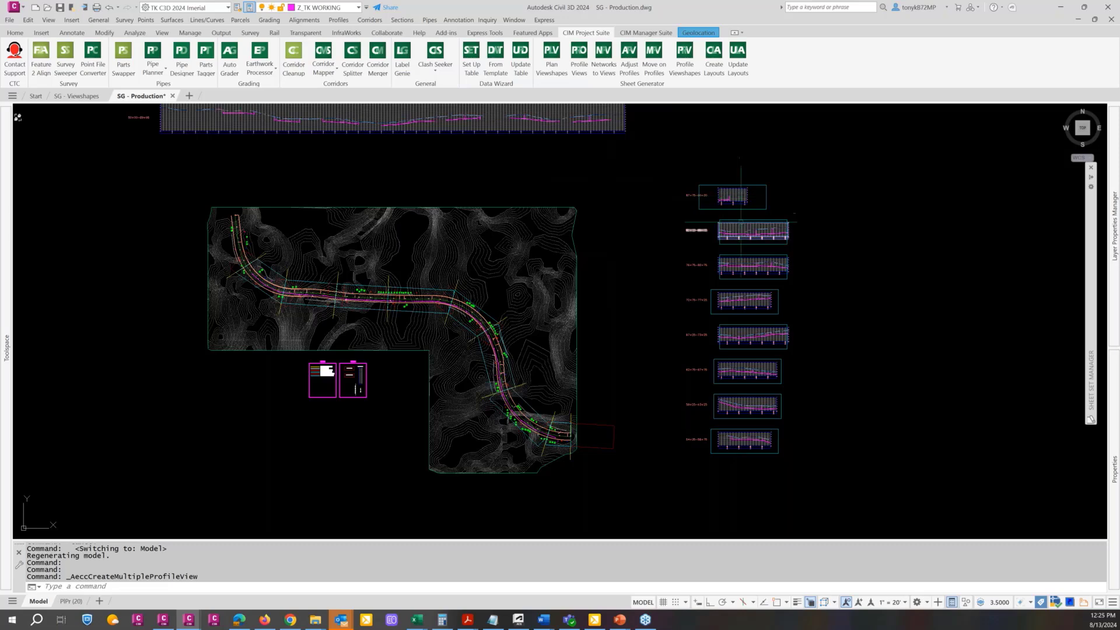
scroll(764, 388, up, 6)
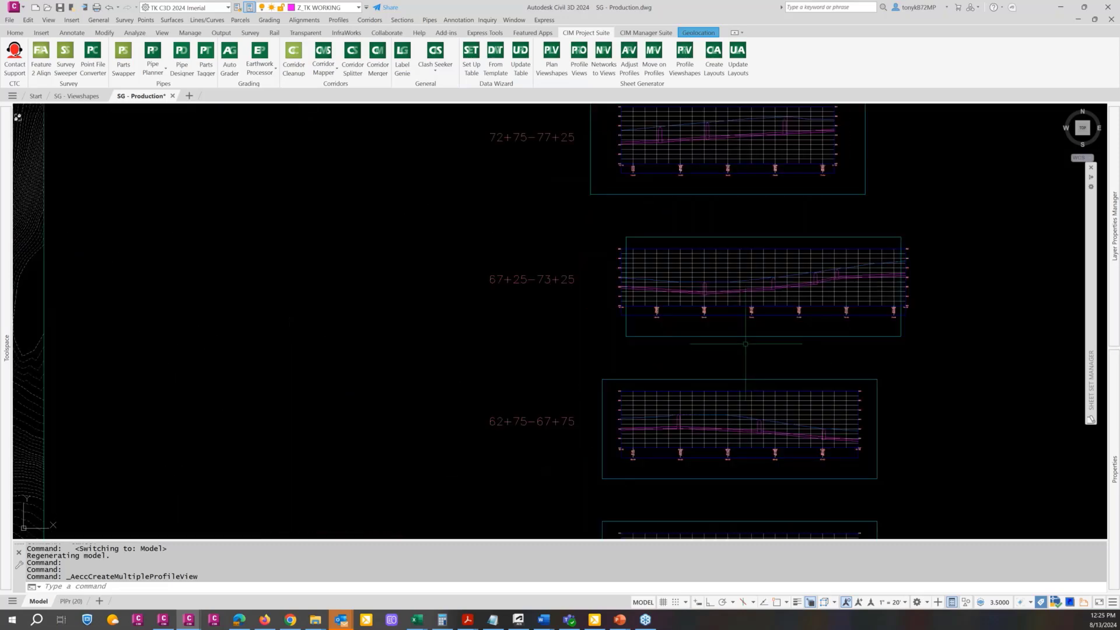
scroll(745, 344, down, 4)
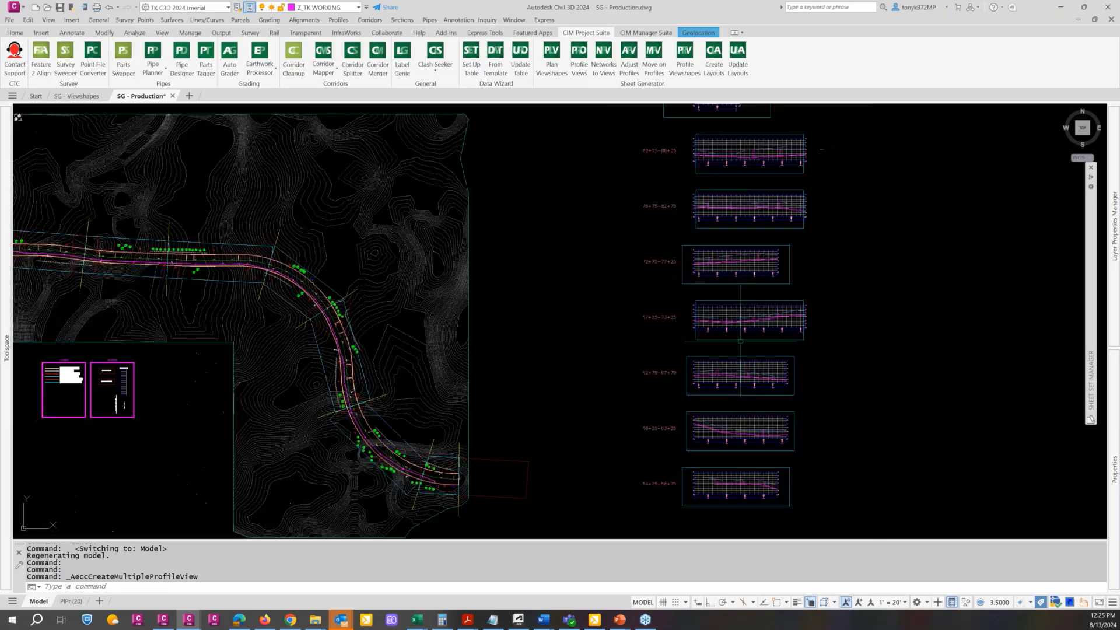
scroll(577, 255, down, 3)
middle_drag(561, 248, 562, 263)
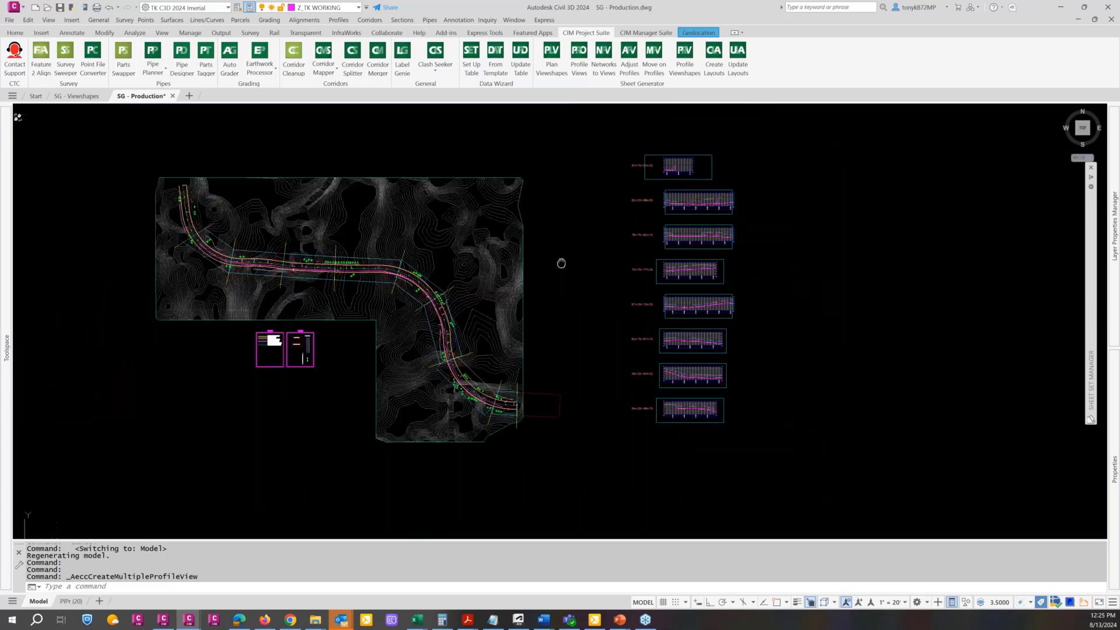
Update the network parts in all the stacked profile views, using a maximum horizontal distance of 50 from the alignment
click(606, 68)
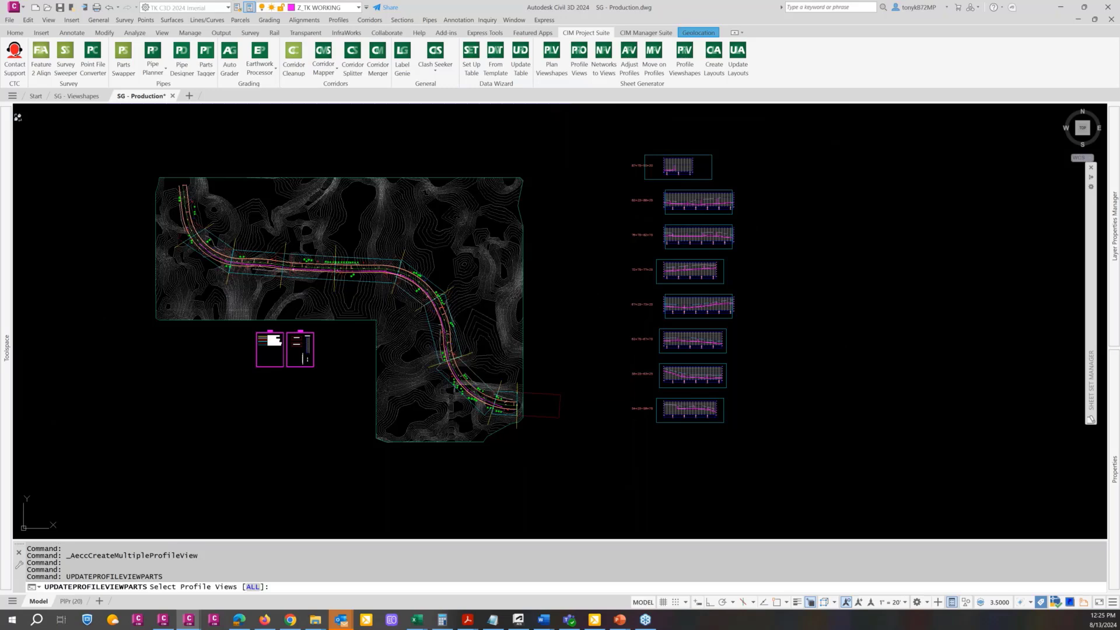
click(633, 427)
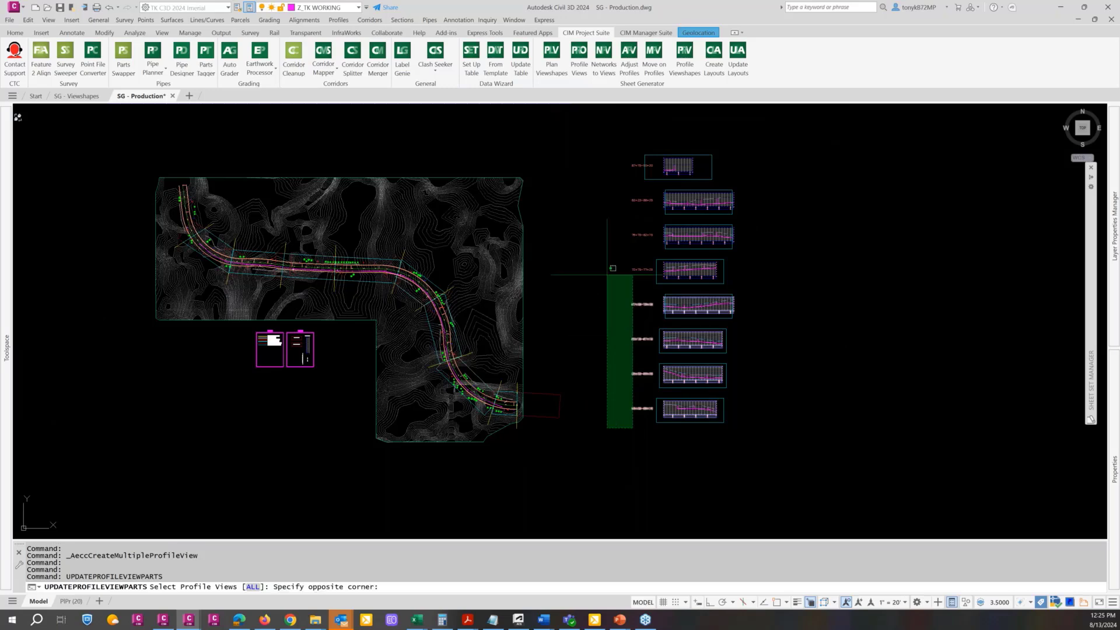
click(615, 158)
key(Return)
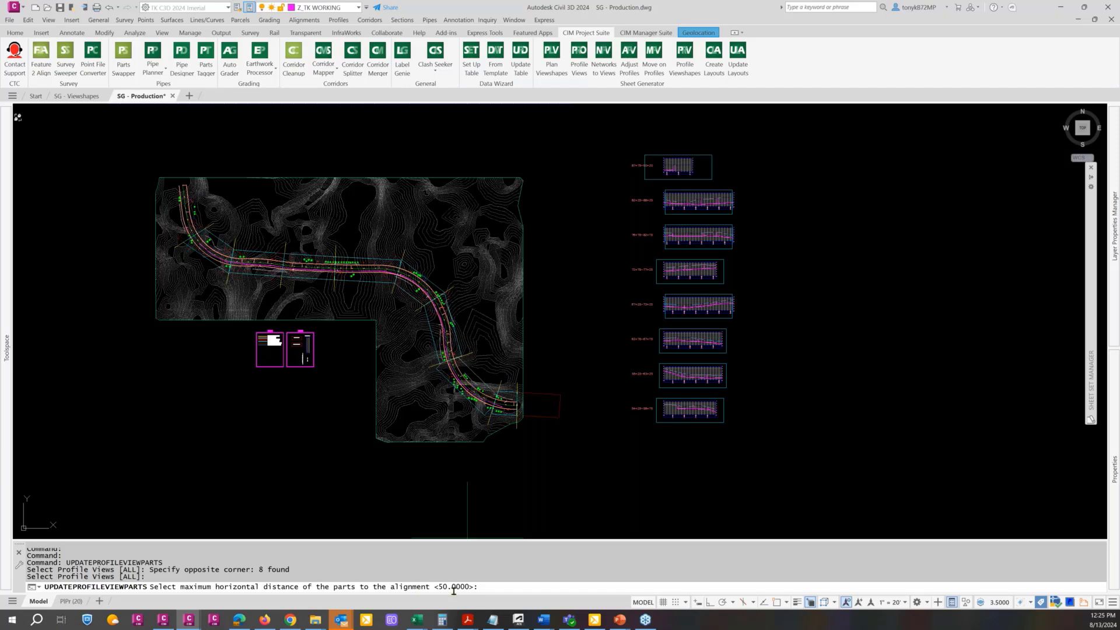
key(ctrl)
key(ctrl)
key(Return)
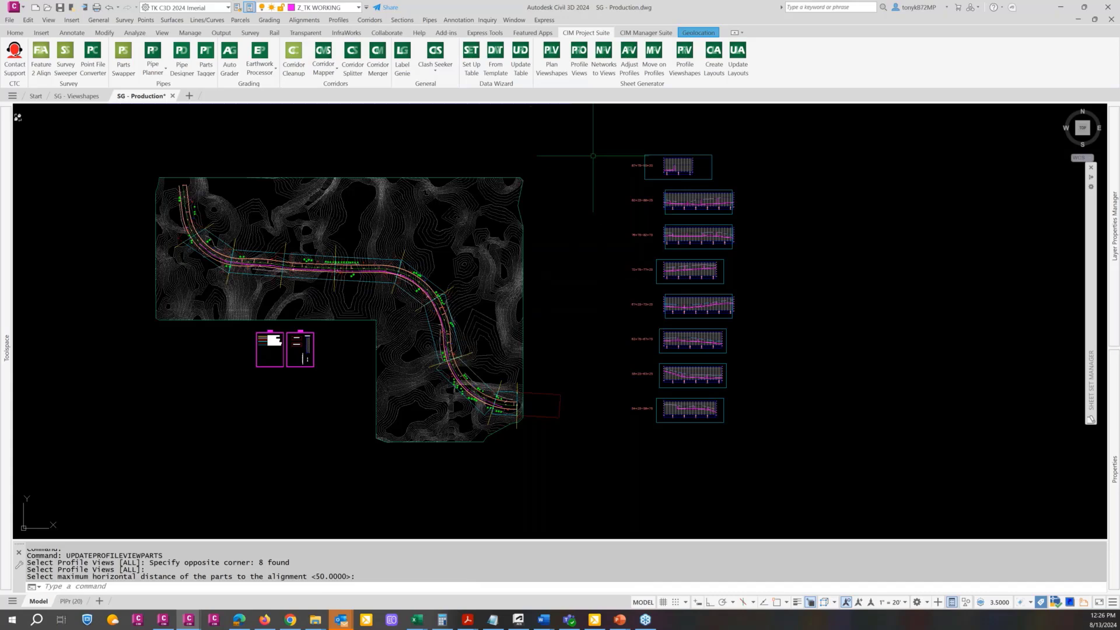
Inspect the pipes and structures drawn in the 82+25-88+25 profile view and check the other stacked profile views
scroll(685, 213, up, 4)
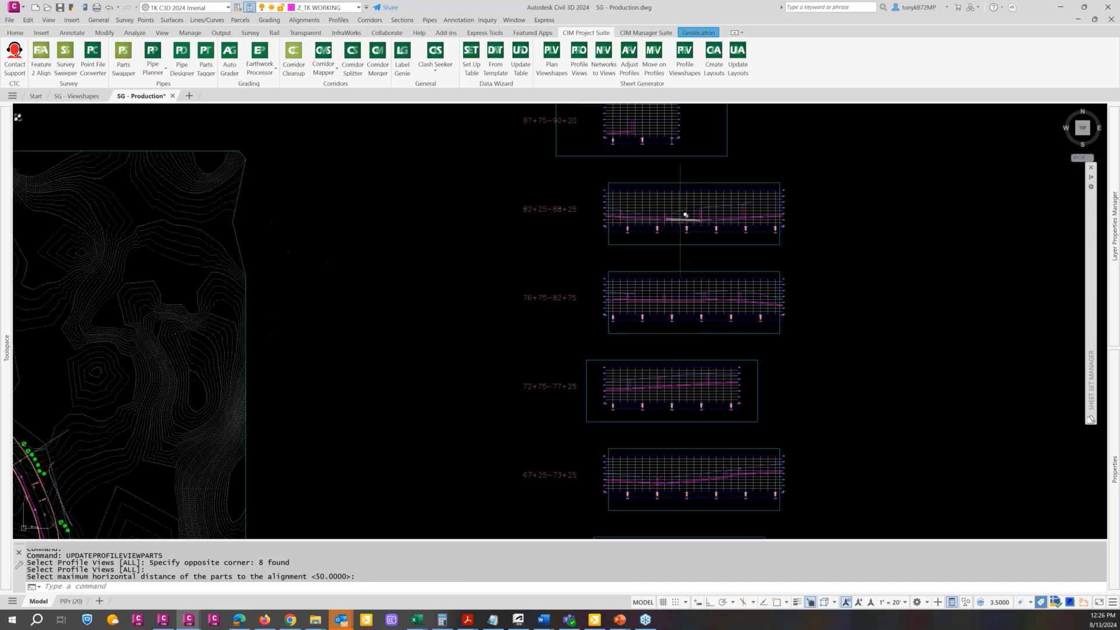
scroll(685, 215, up, 3)
scroll(658, 217, up, 4)
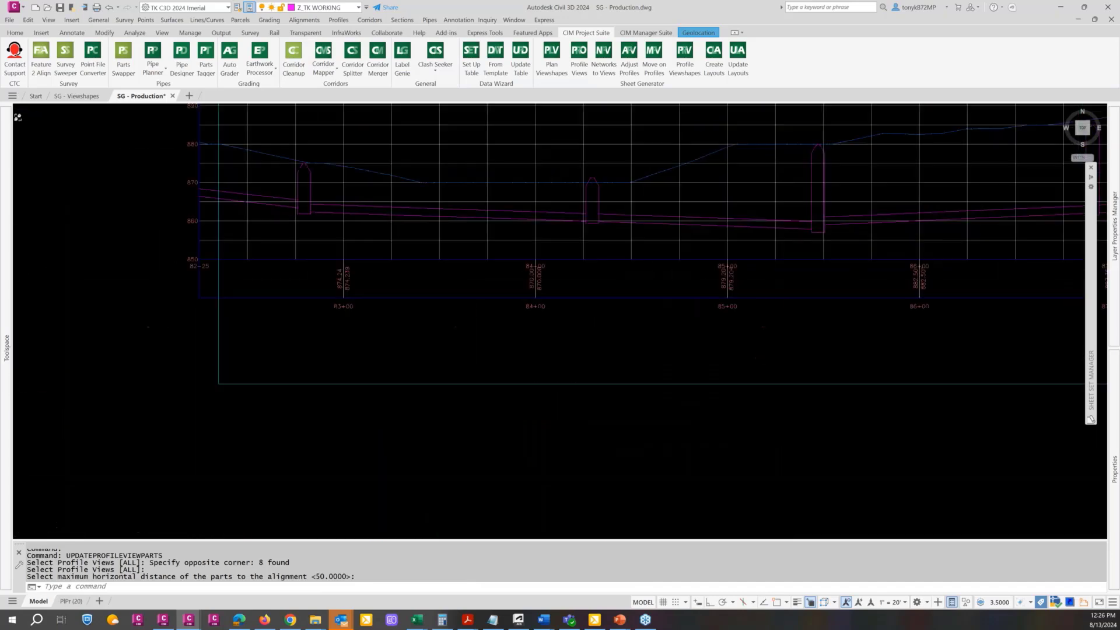
scroll(665, 220, down, 8)
key(Escape)
key(Escape)
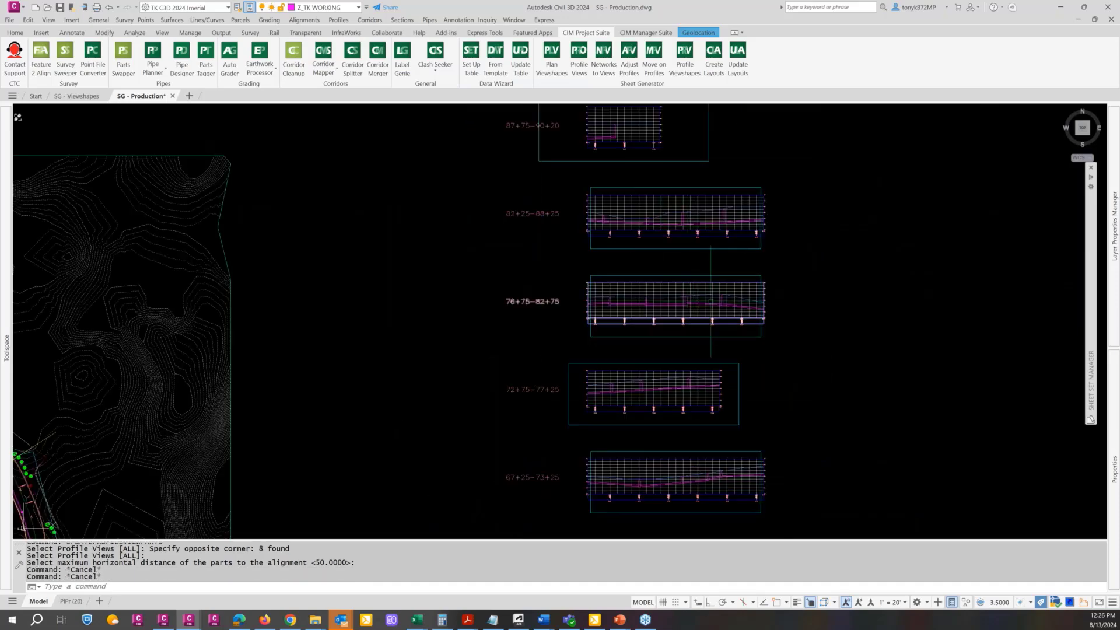
middle_drag(657, 325, 586, 247)
key(Escape)
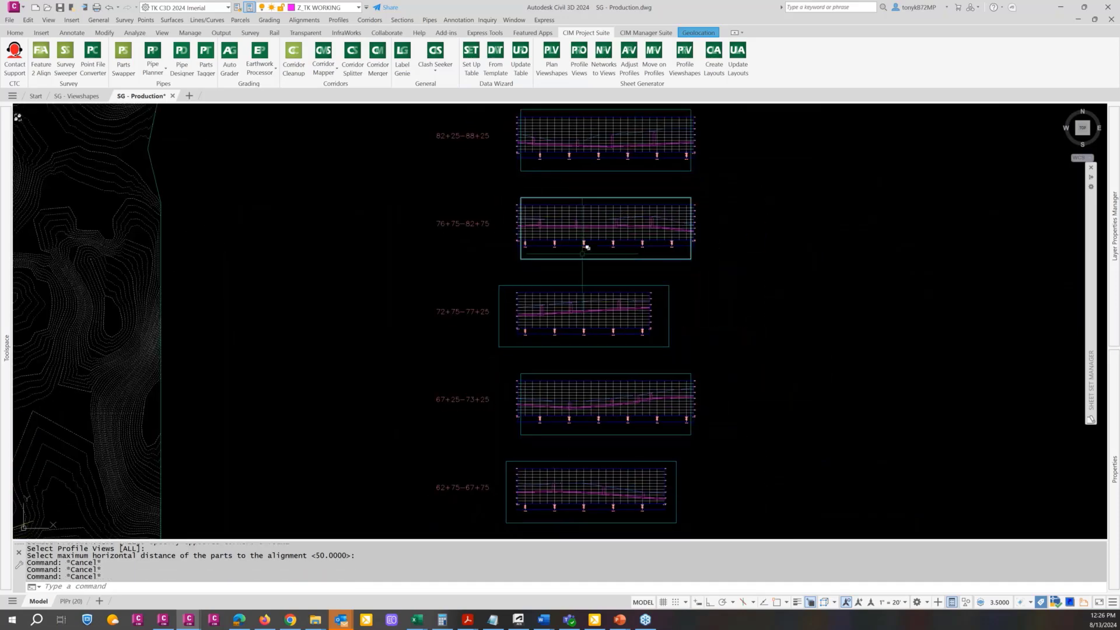
scroll(549, 181, down, 2)
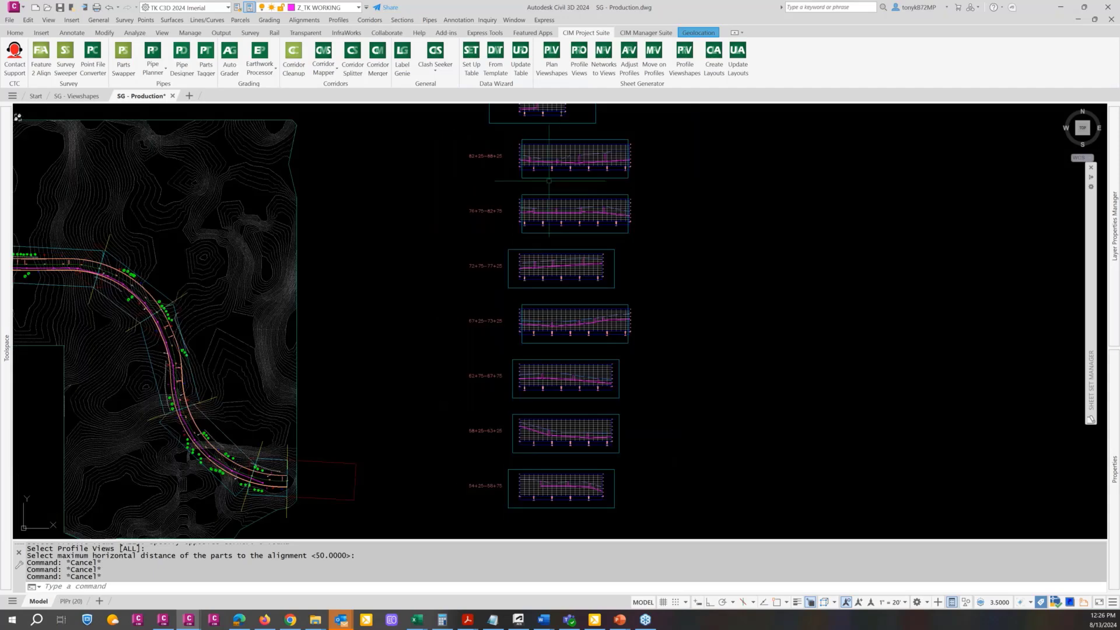
middle_drag(557, 178, 564, 208)
key(Escape)
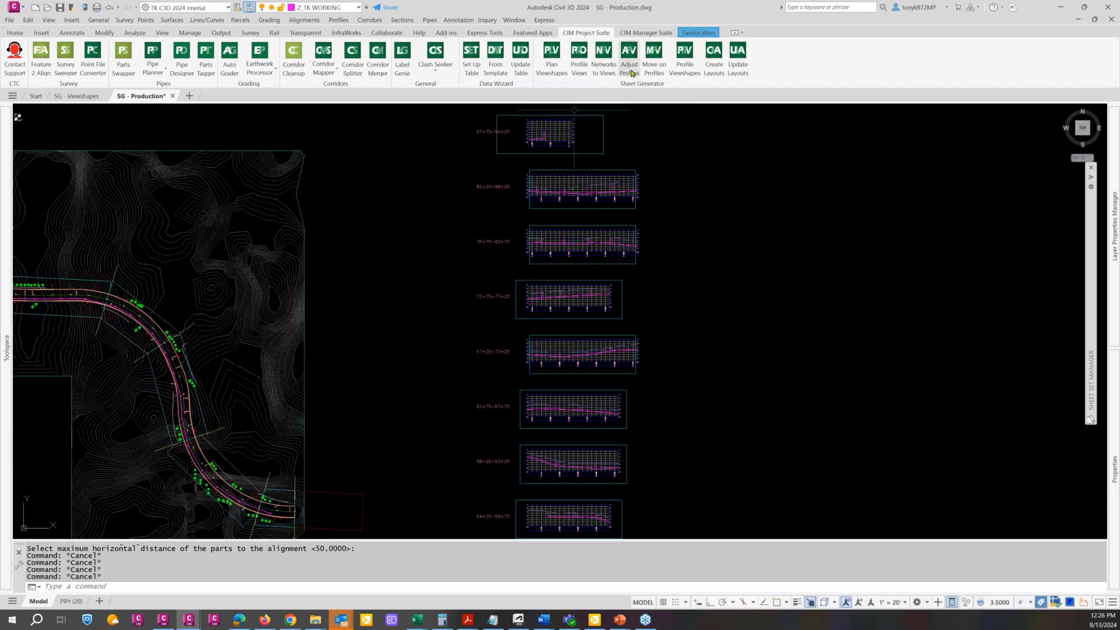
click(630, 64)
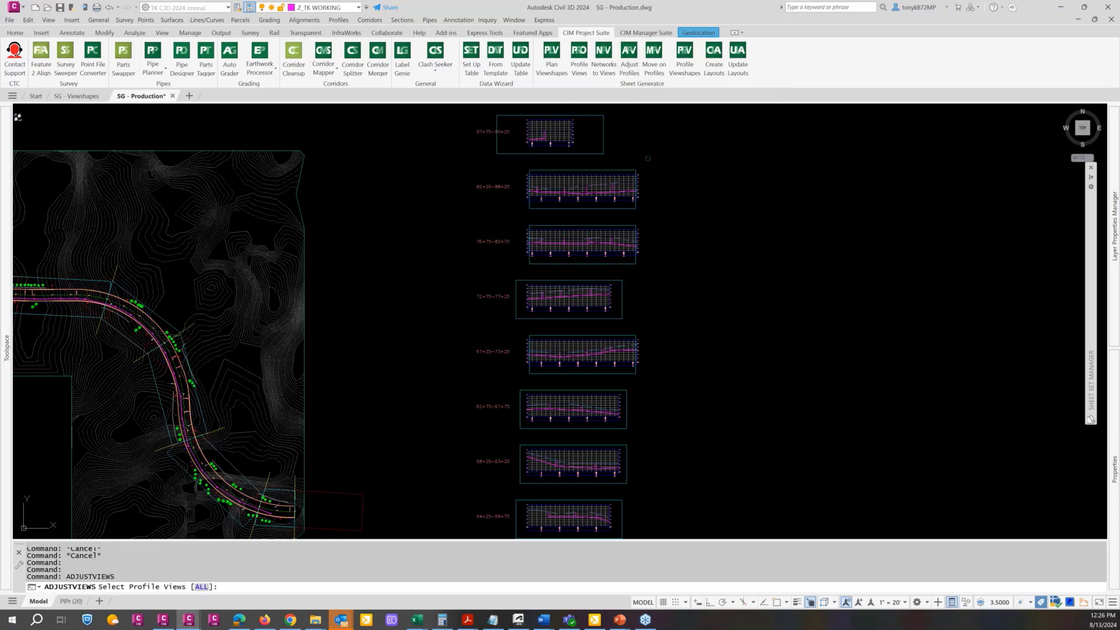
key(Escape)
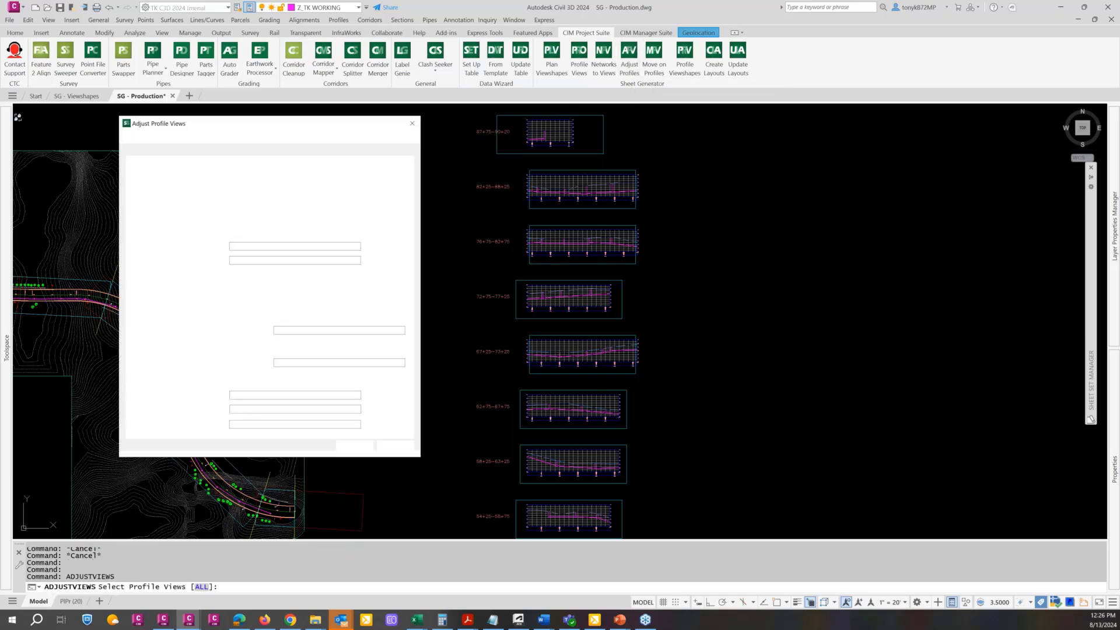
key(Escape)
key(Escape)
key(Escape)
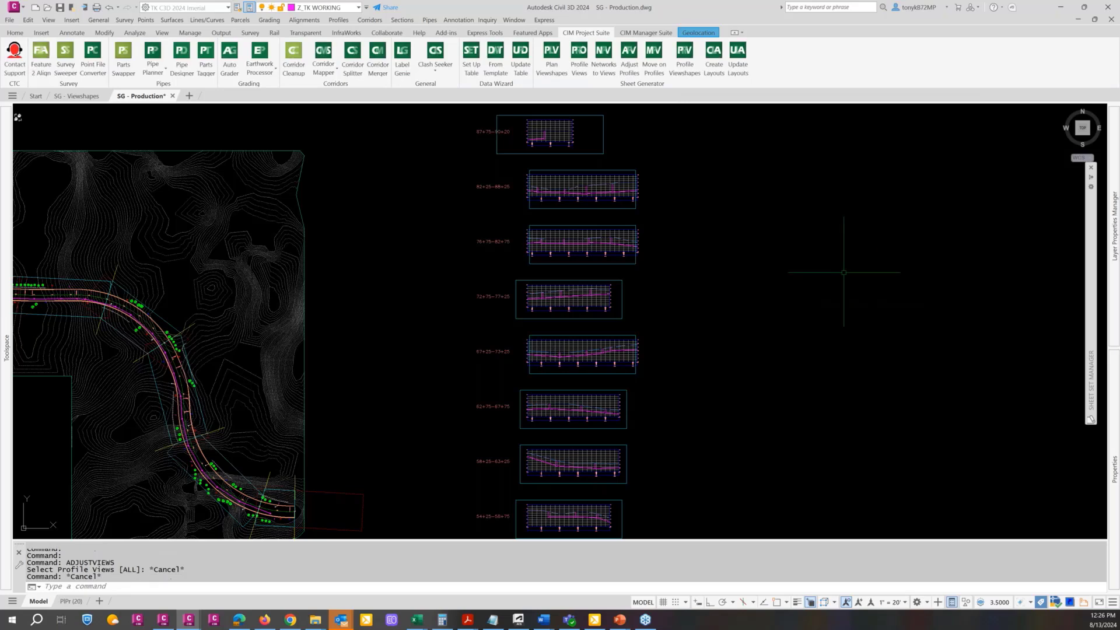
Erase the viewshapes around the 87+75-90+25 and 82+25-88+25 profile views
text(e)
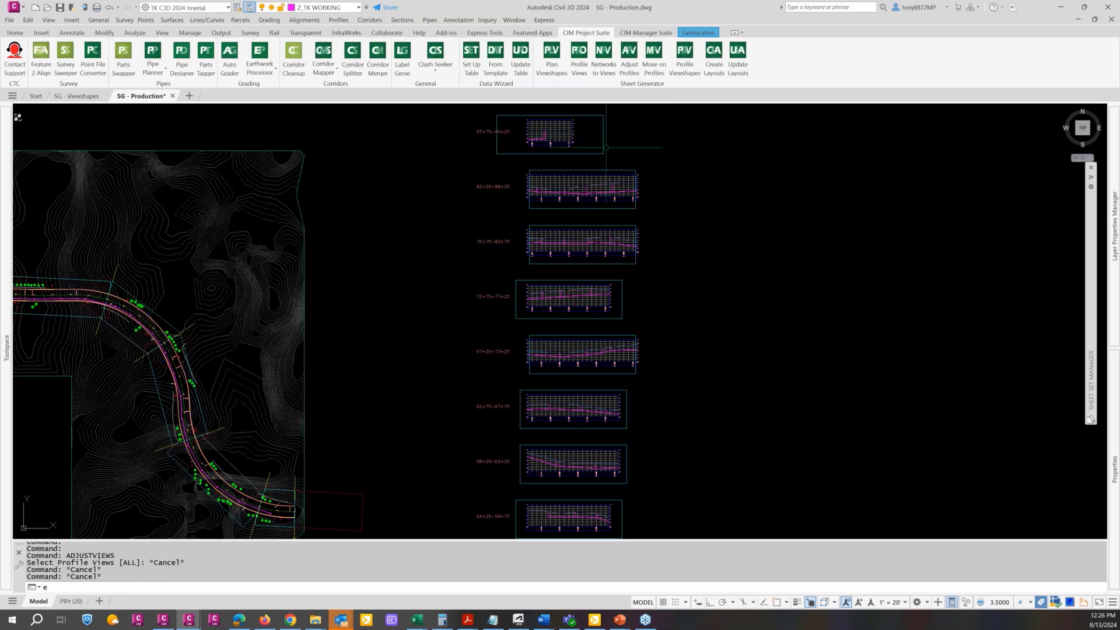
key(Escape)
key(Escape)
text(e)
key(Return)
click(611, 144)
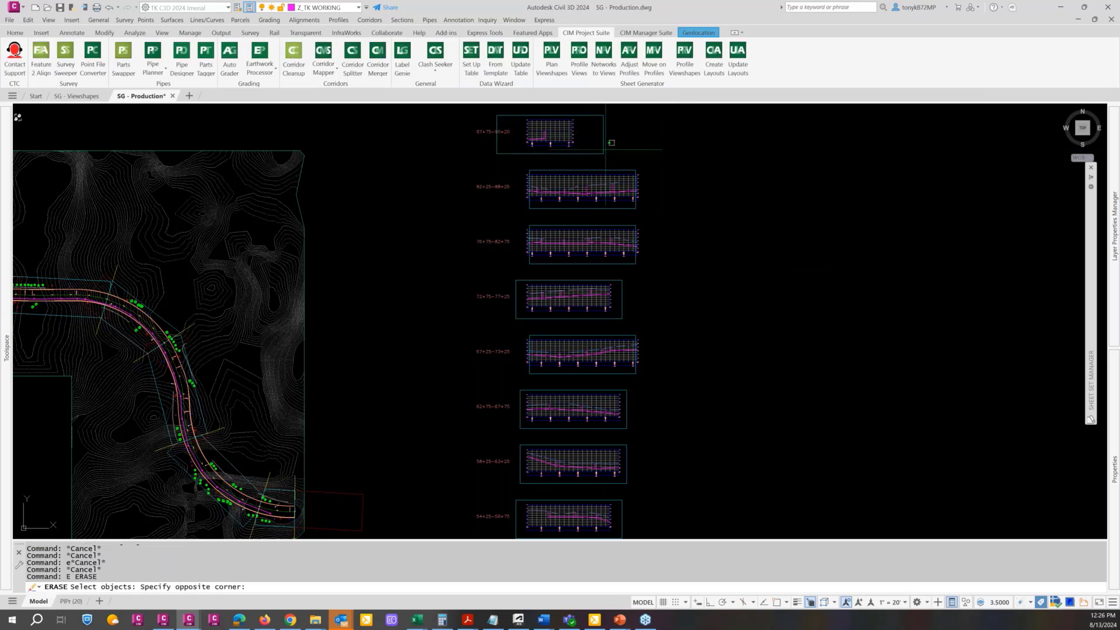
click(607, 140)
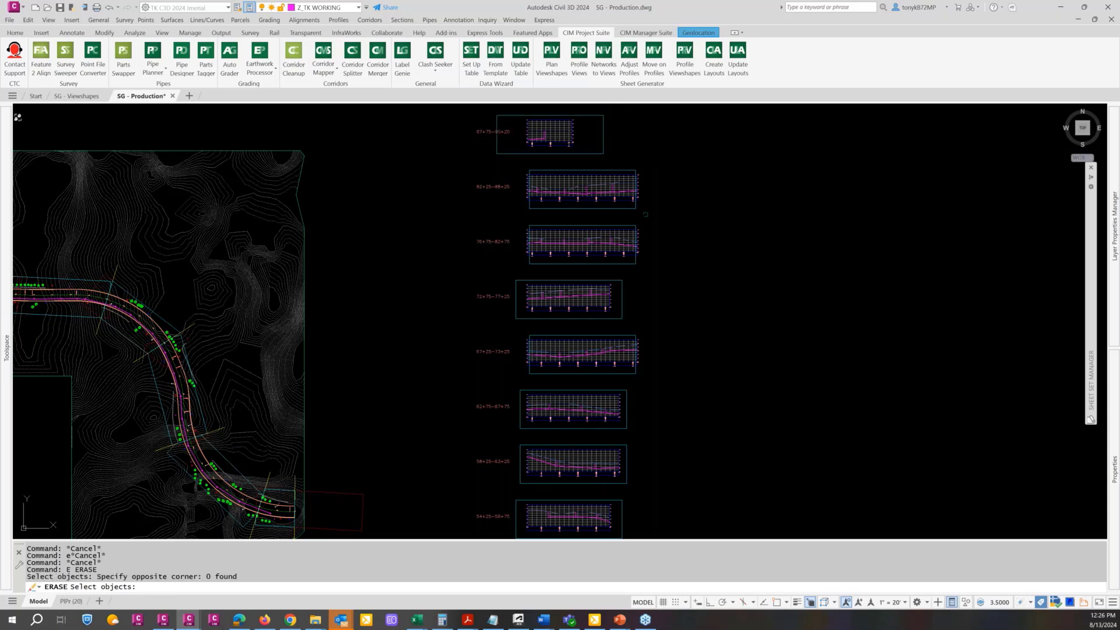
click(625, 212)
click(617, 205)
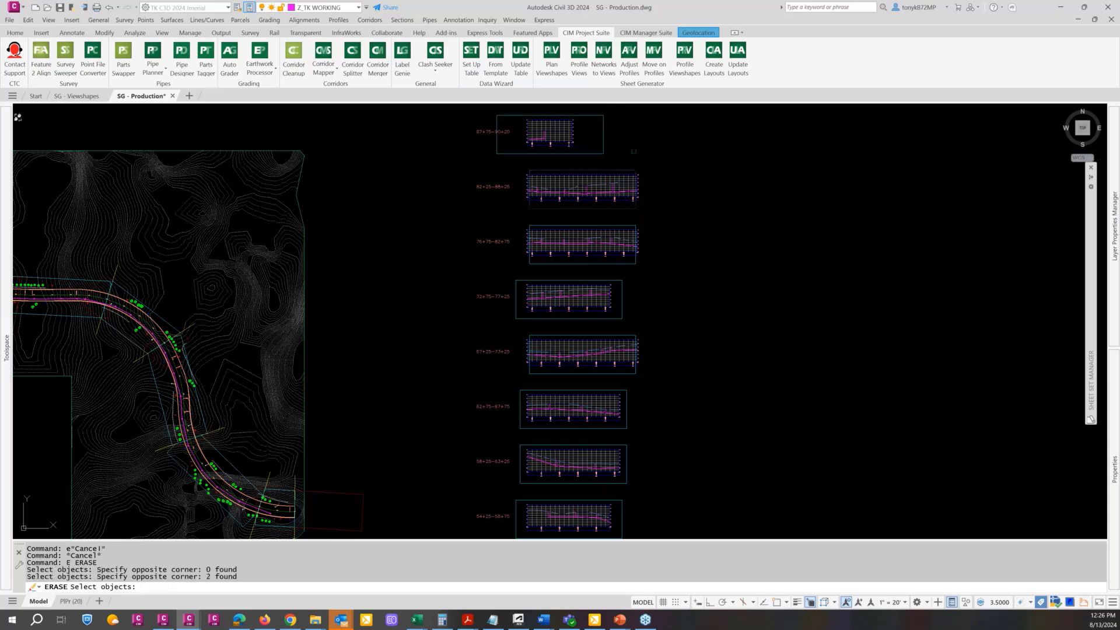
click(619, 153)
click(599, 141)
key(Return)
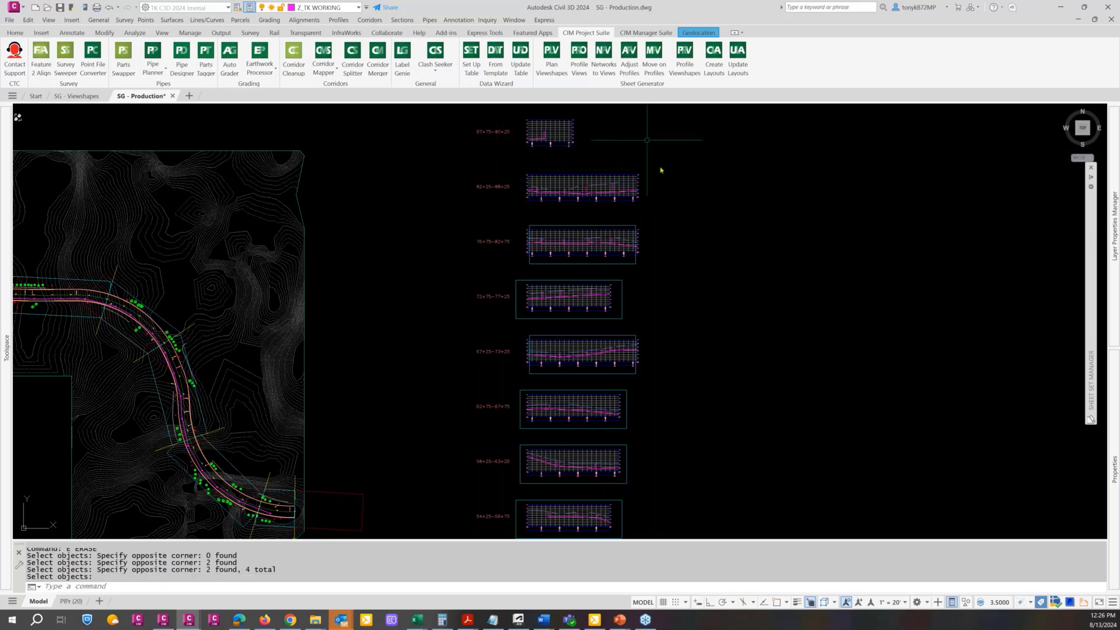
key(Return)
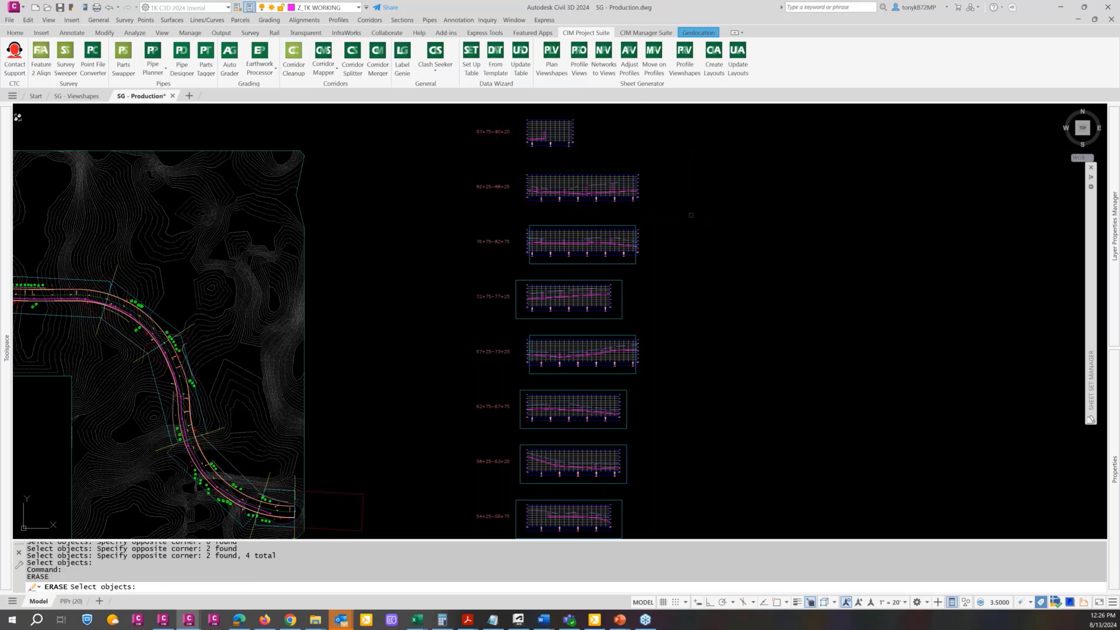
key(Escape)
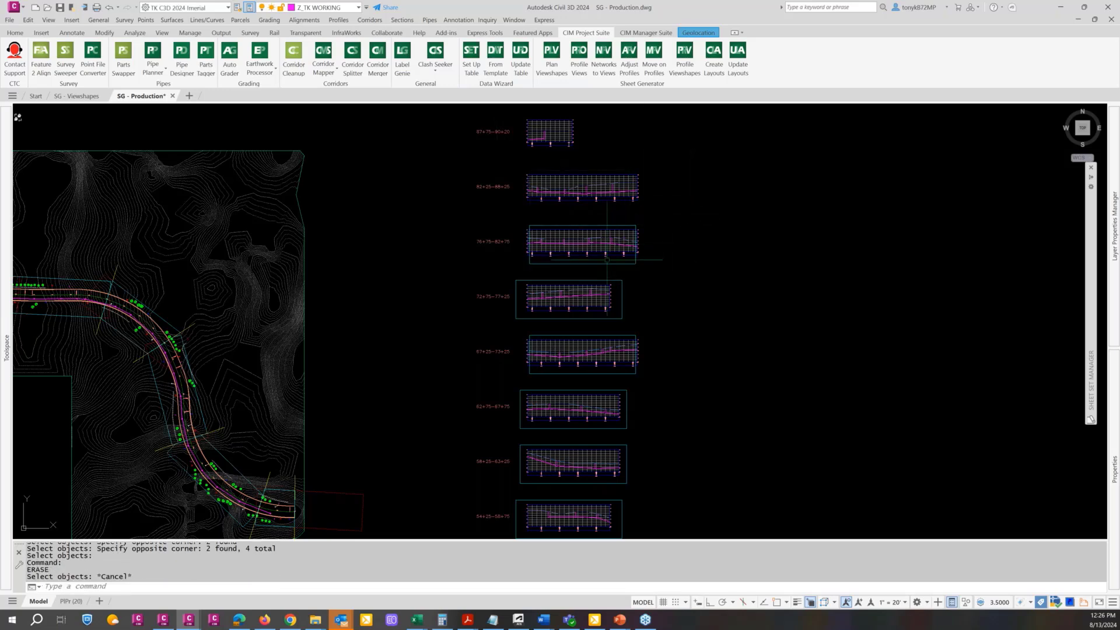
click(611, 256)
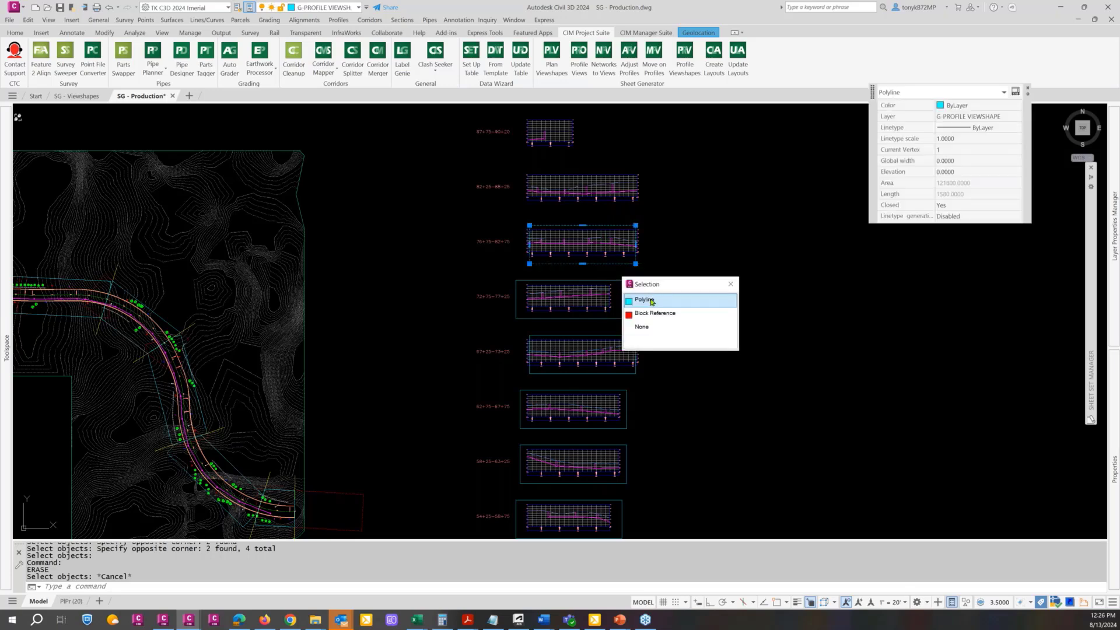
click(652, 301)
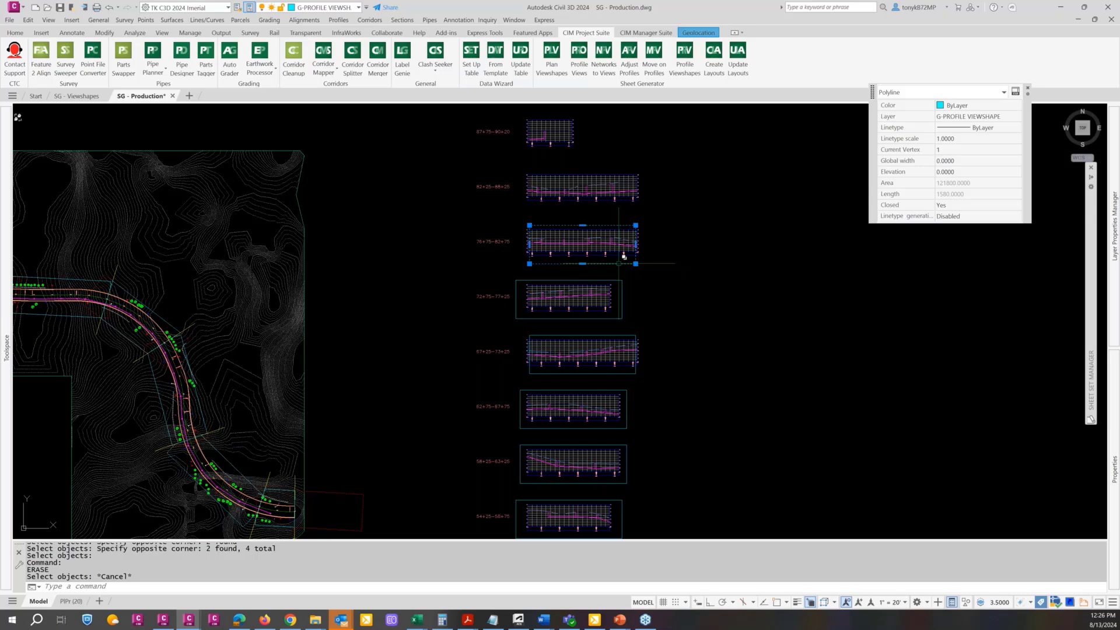
click(623, 256)
click(665, 315)
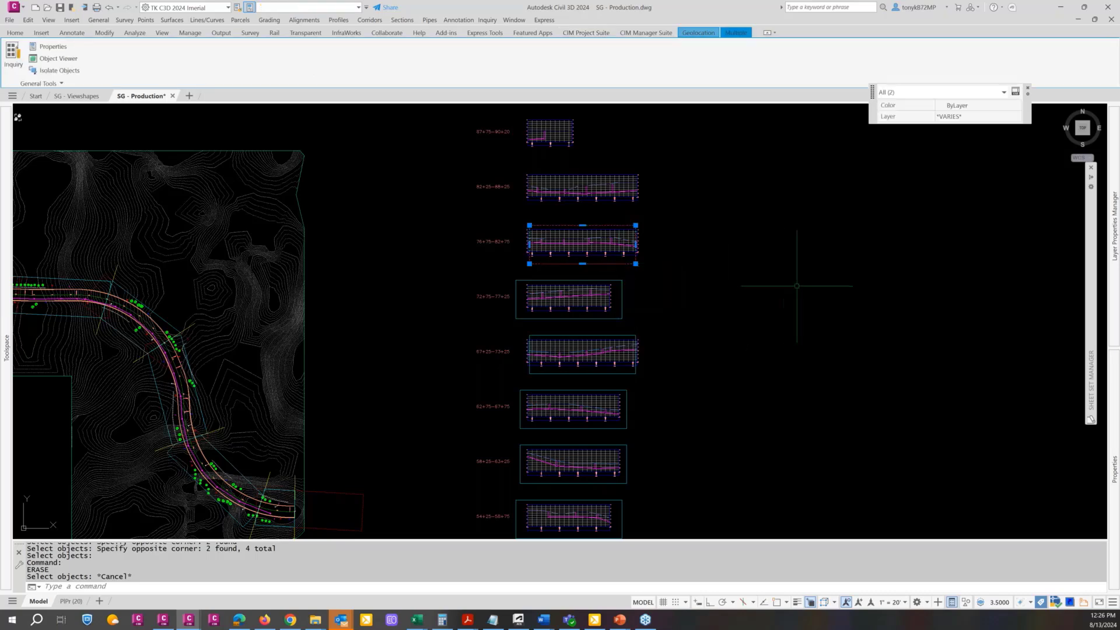
key(Escape)
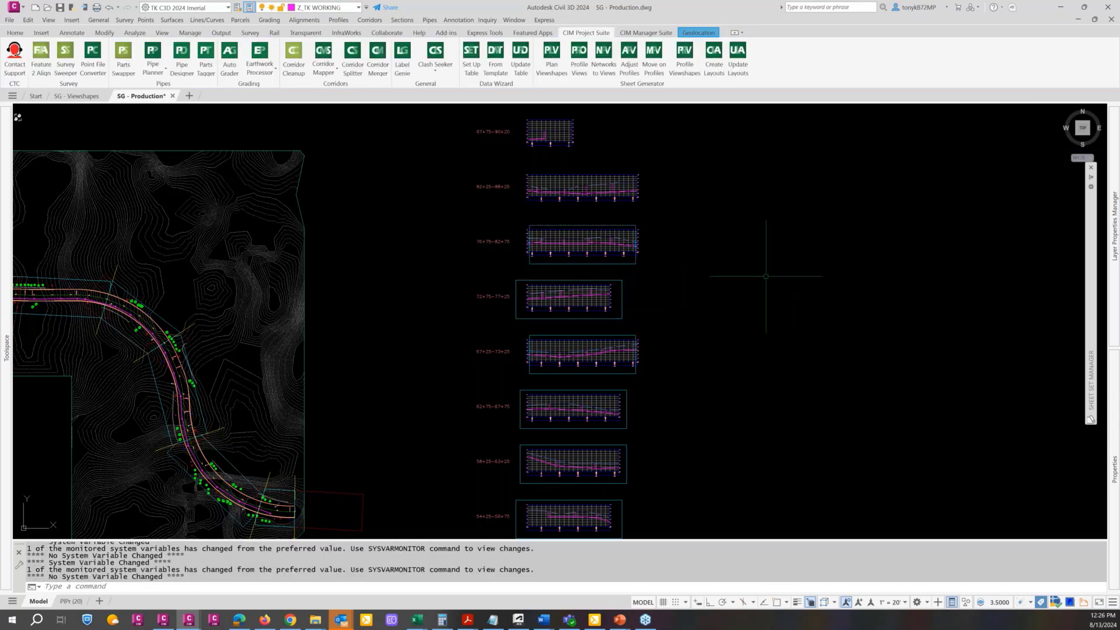
key(Escape)
key(Escape)
text(e)
key(Return)
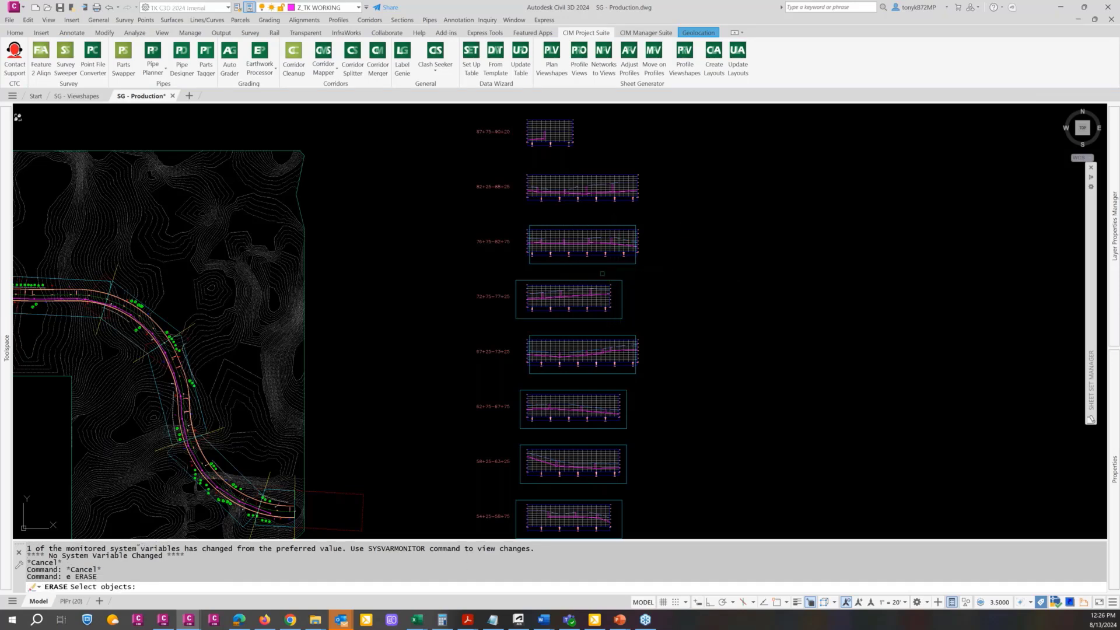
scroll(602, 273, down, 3)
key(Escape)
key(Escape)
key(Escape)
Open the Adjust Profile Views settings for all eight stacked profile views beside the plan
scroll(660, 171, down, 1)
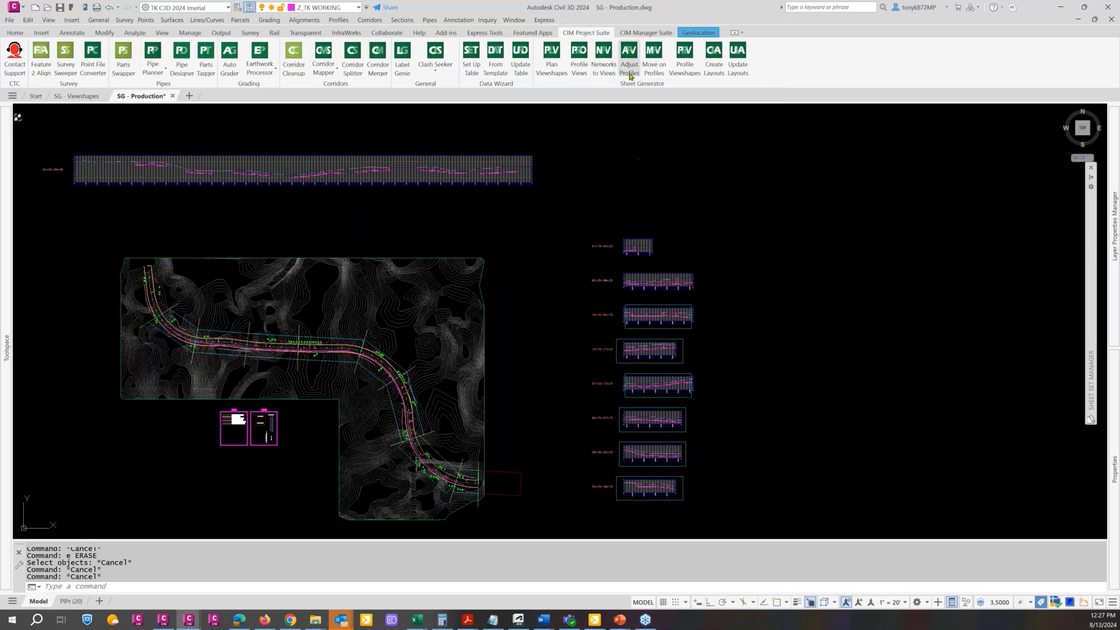
click(629, 55)
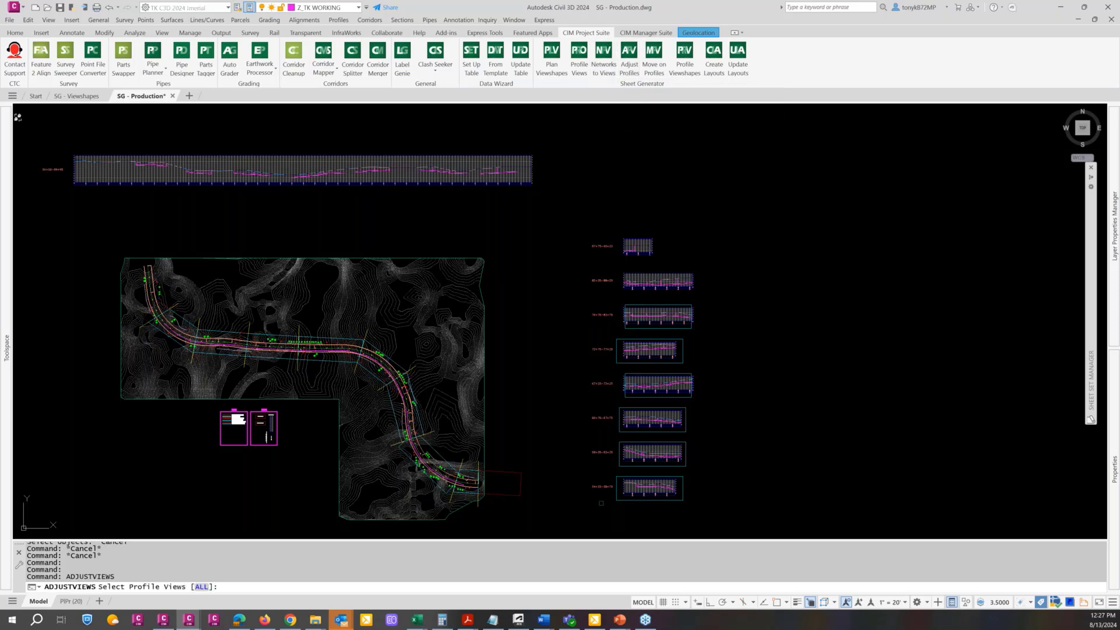
click(600, 503)
click(585, 162)
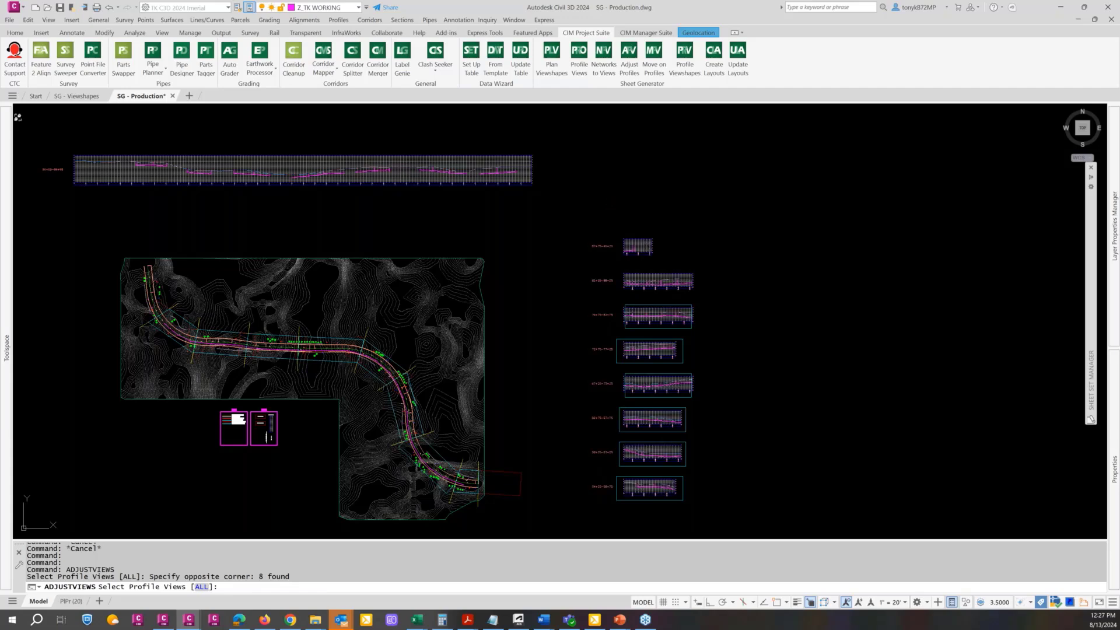
key(Return)
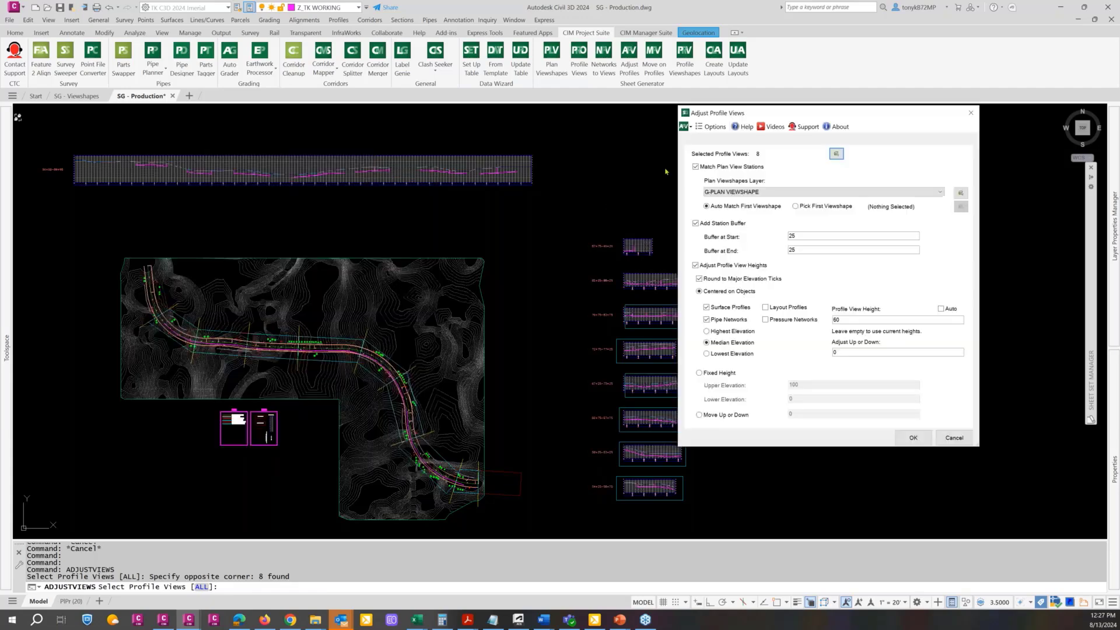
drag(787, 110, 817, 89)
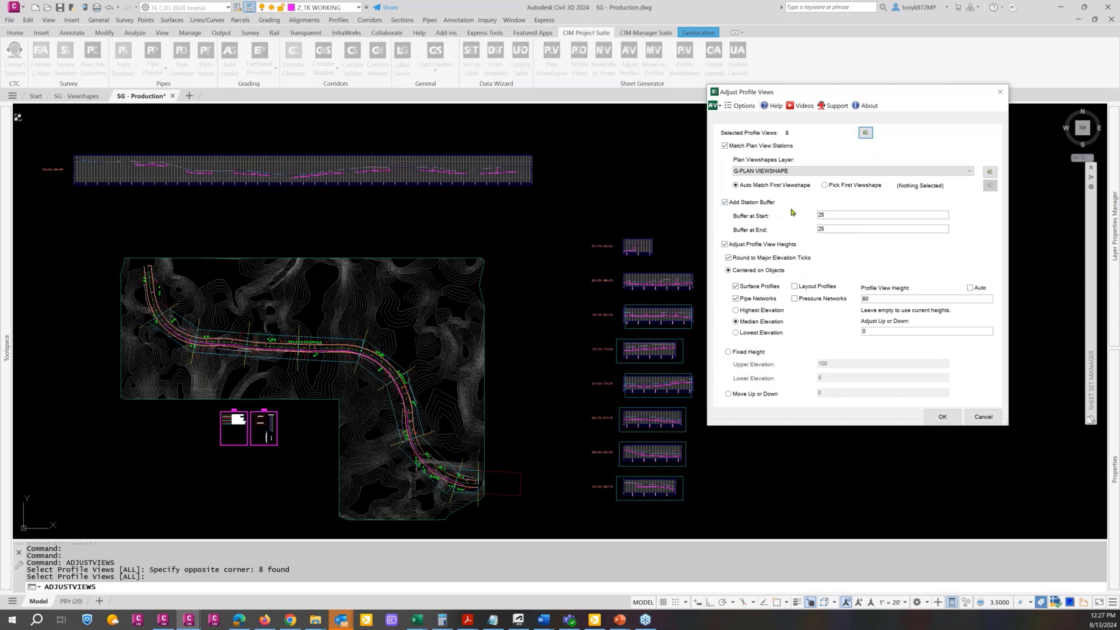
Set the station buffer to 10 at both the start and the end of the profile views
click(845, 215)
double_click(822, 215)
text(10)
double_click(822, 228)
text(10)
Apply the adjustment with a profile view height of 60 centered on median elevation, without rounding to major elevation ticks
click(724, 244)
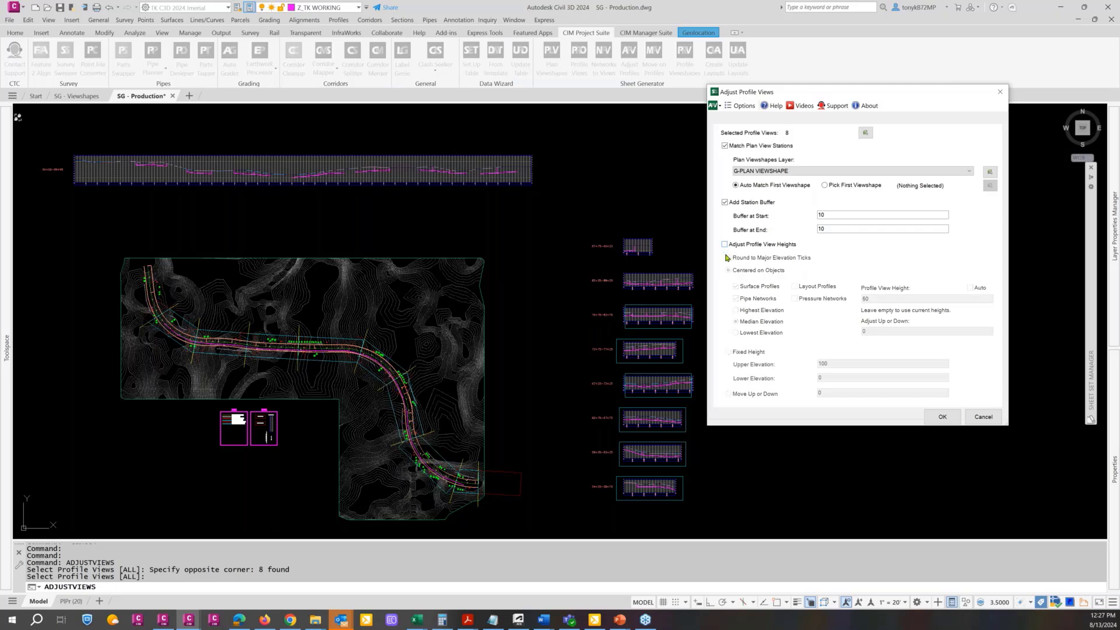
click(725, 244)
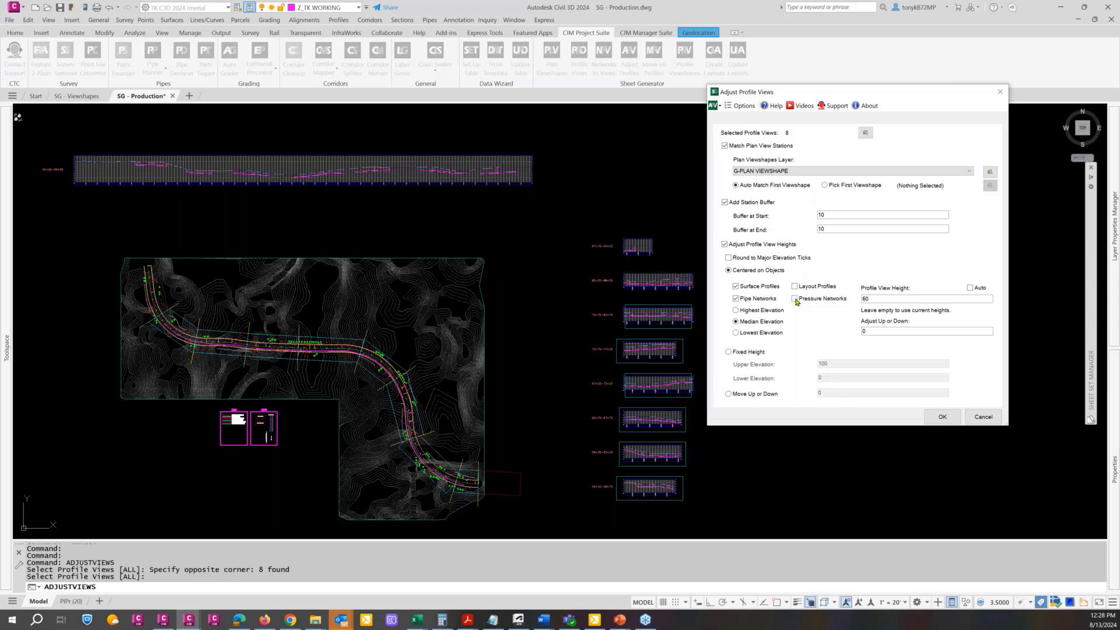
click(886, 298)
click(943, 416)
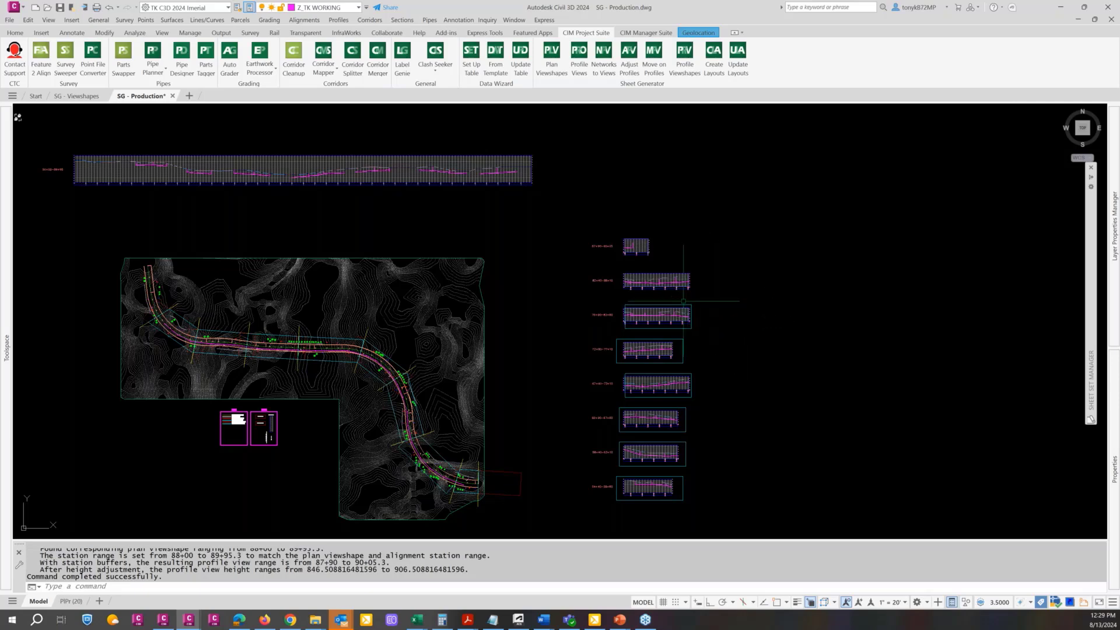
Regenerate the drawing and inspect the adjusted station ranges and heights of the stacked profile views
text(RE)
key(Return)
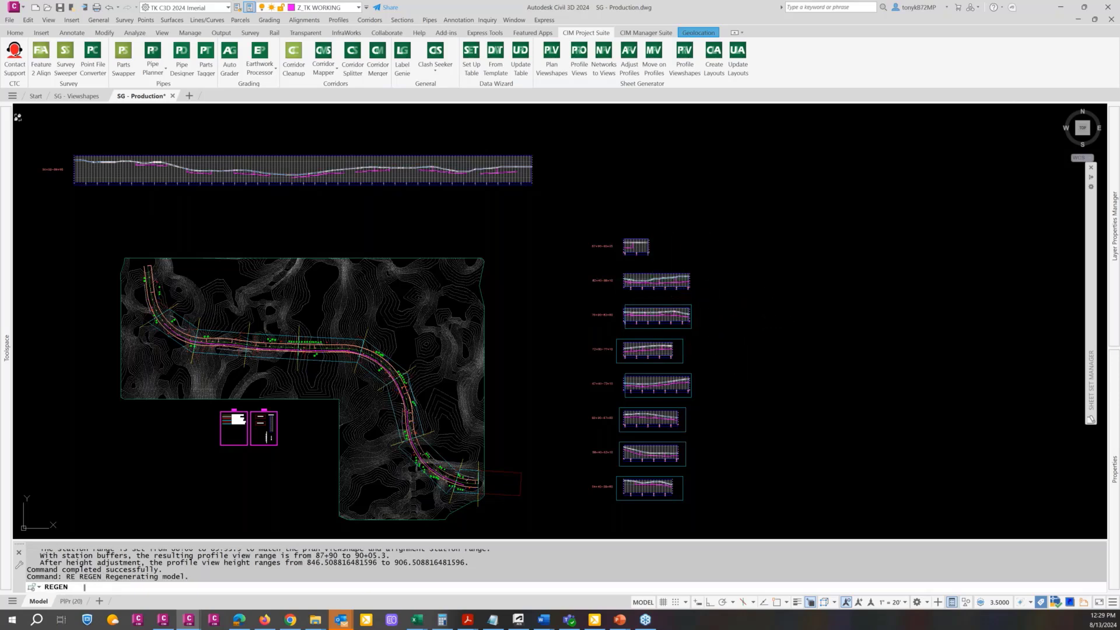
scroll(642, 255, up, 4)
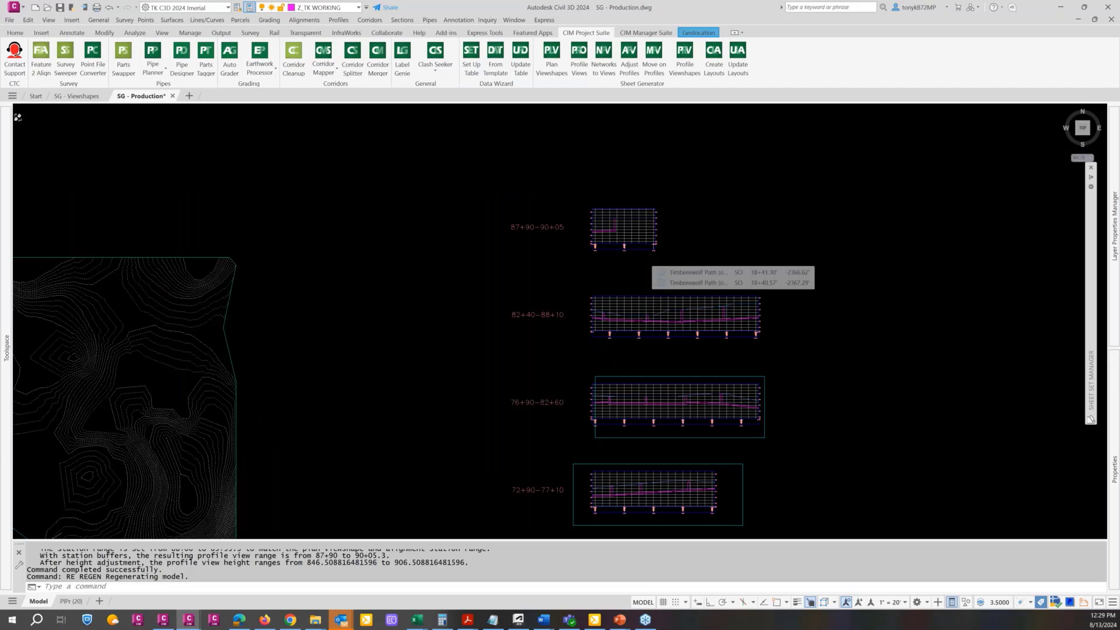
scroll(641, 255, down, 2)
scroll(689, 269, down, 3)
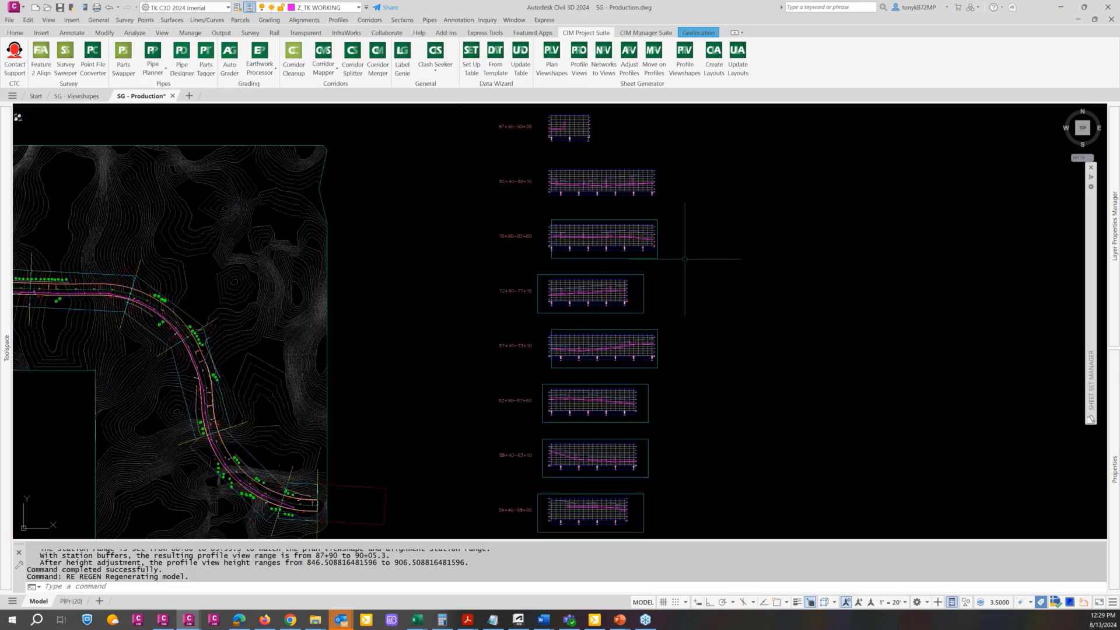
key(Escape)
key(Escape)
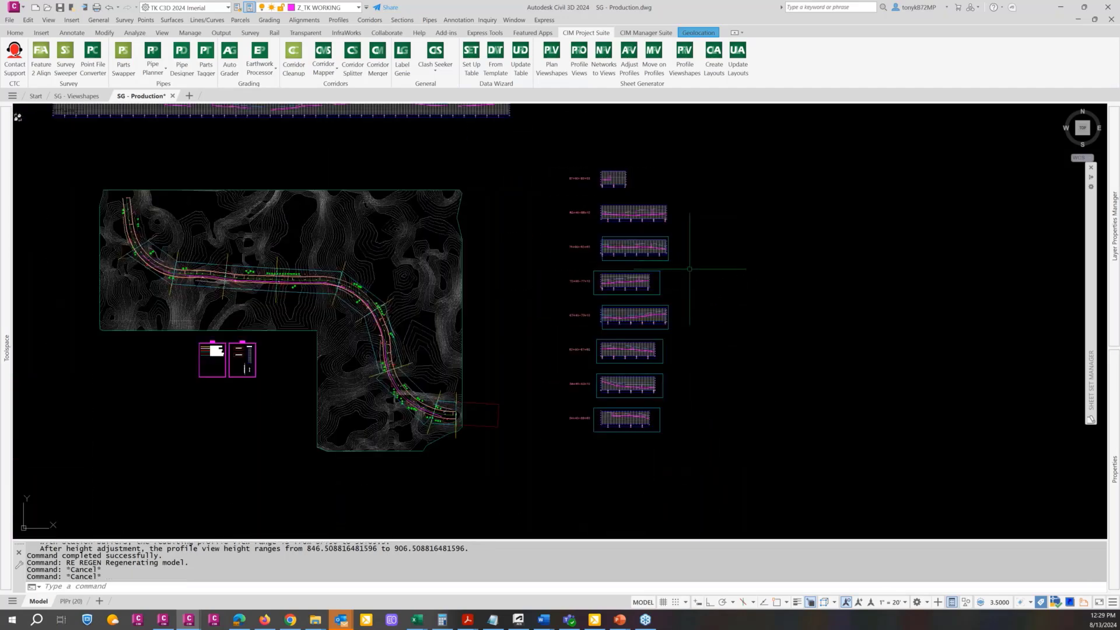
scroll(647, 252, up, 5)
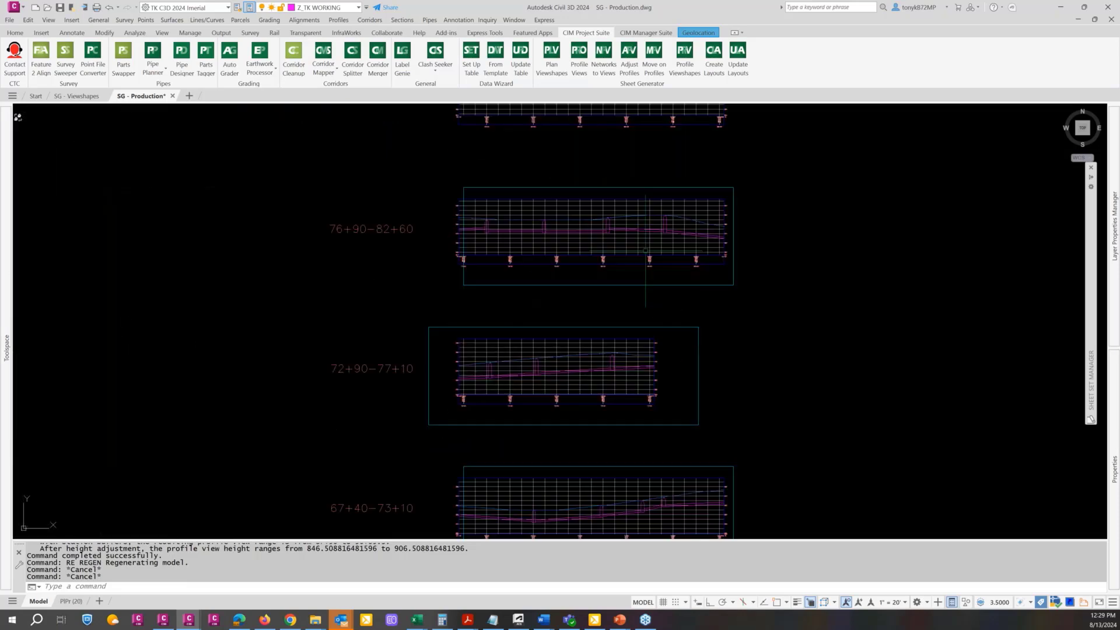
scroll(645, 251, down, 2)
key(Escape)
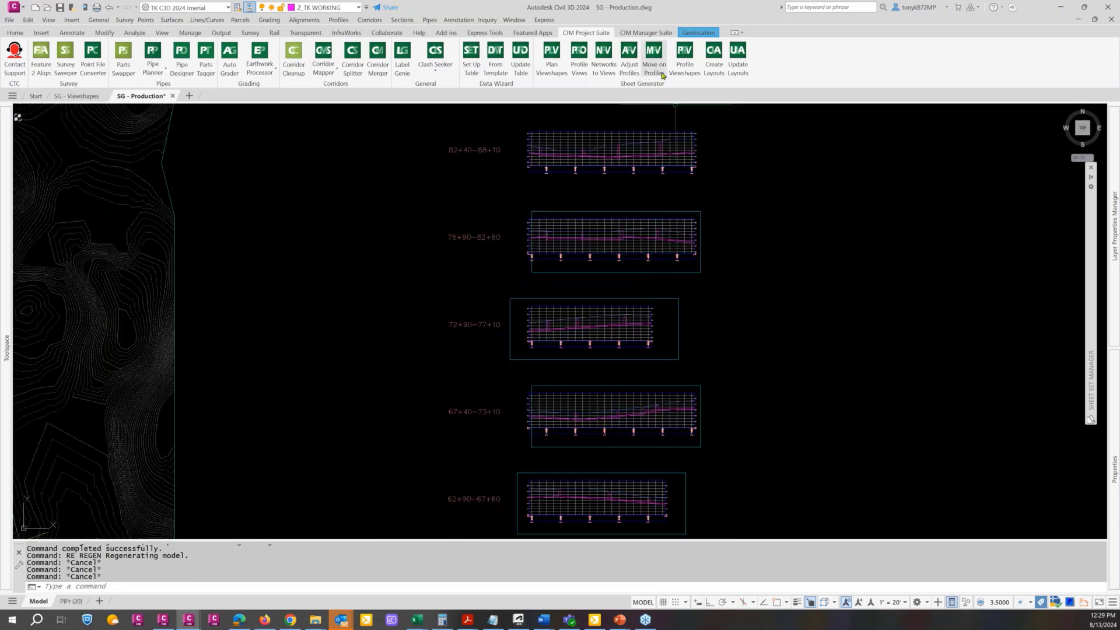
click(692, 216)
click(680, 202)
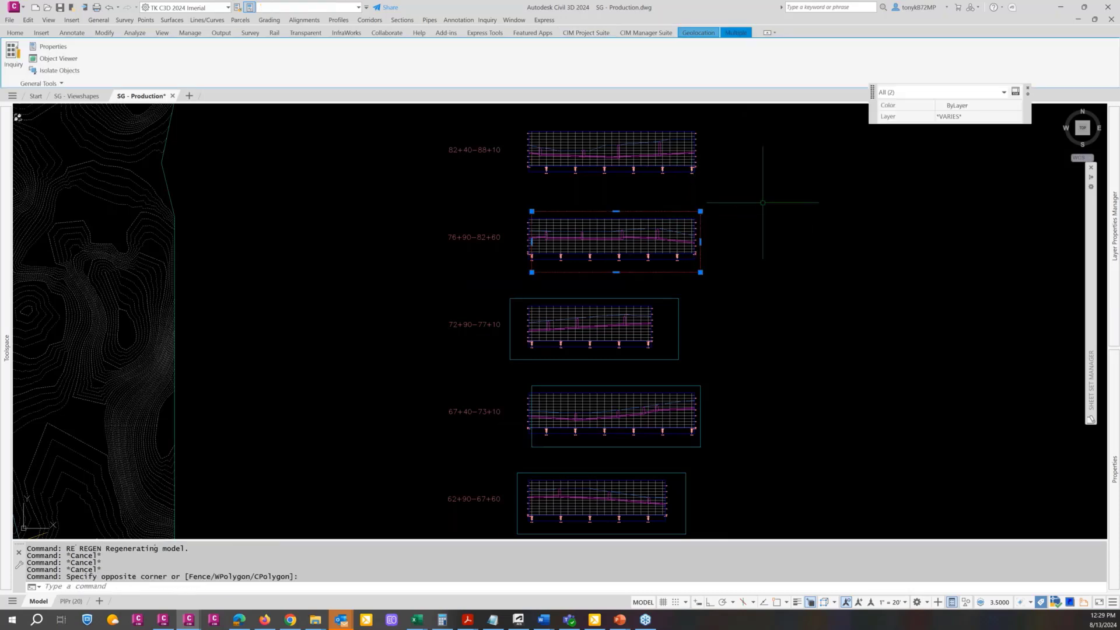
key(Escape)
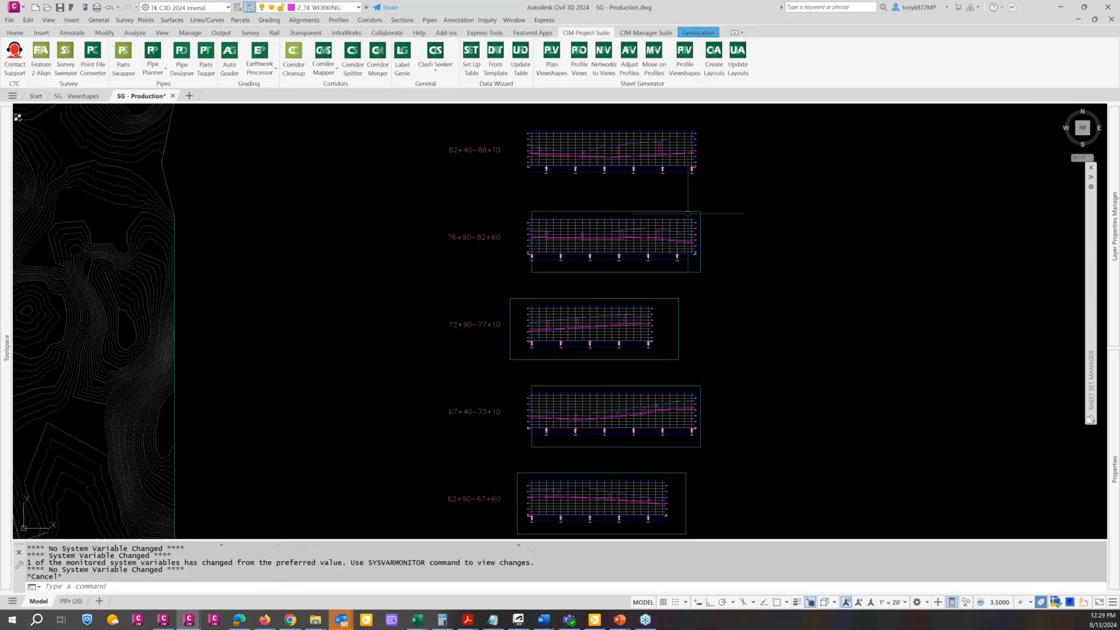
click(687, 214)
click(674, 203)
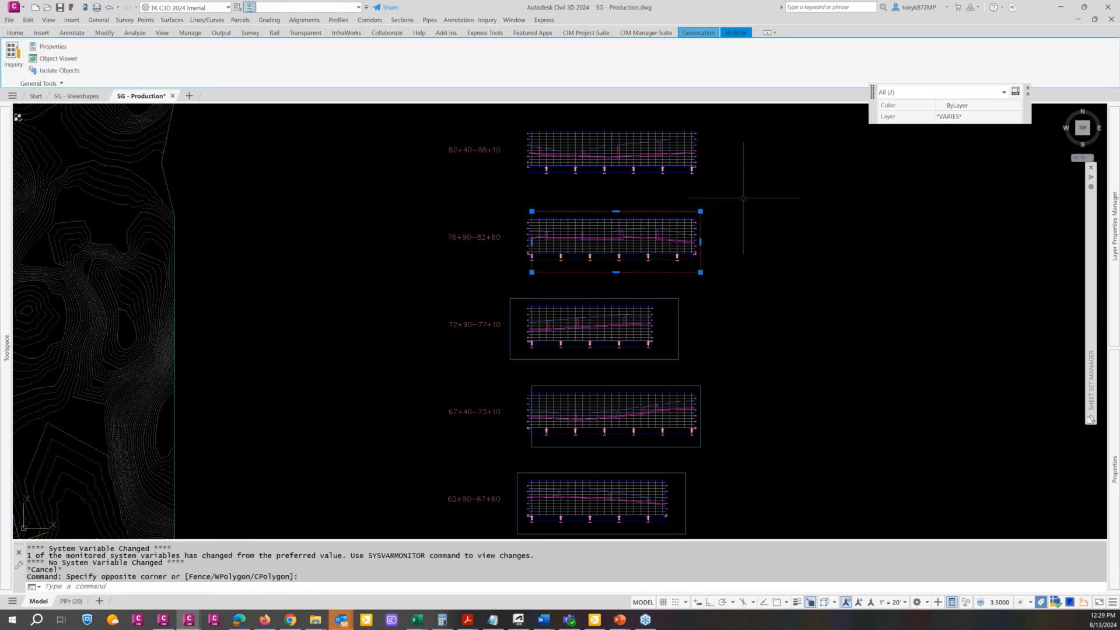
key(Escape)
key(Escape)
key(Escape)
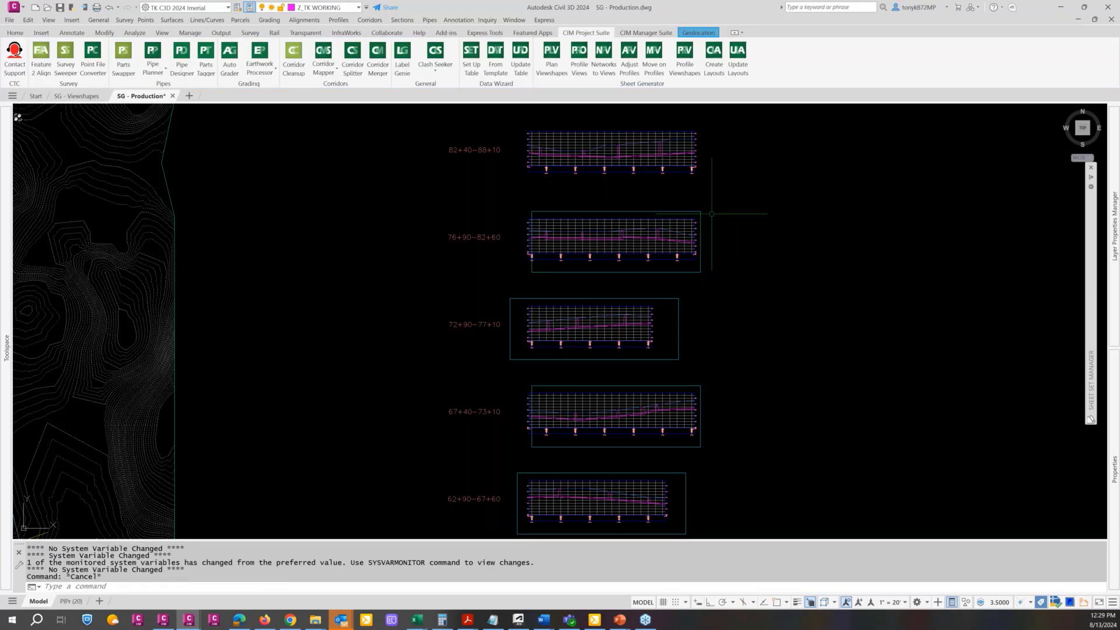
Open the Profile Viewshapes settings for all eight stacked profile views beside the plan
scroll(705, 214, down, 2)
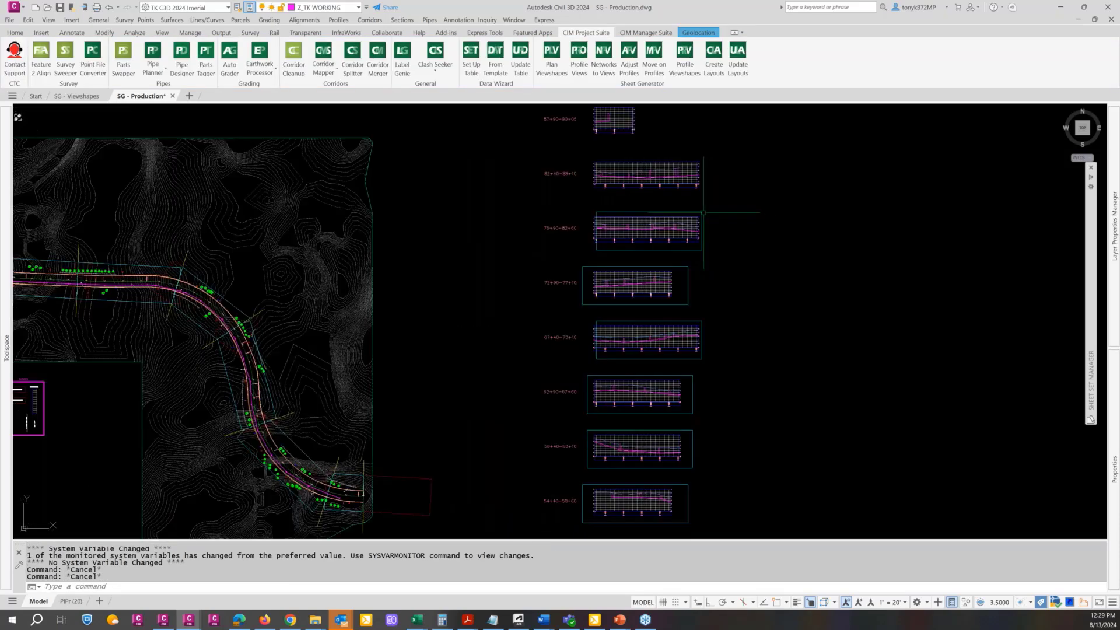
key(Escape)
key(Escape)
middle_drag(747, 214, 770, 185)
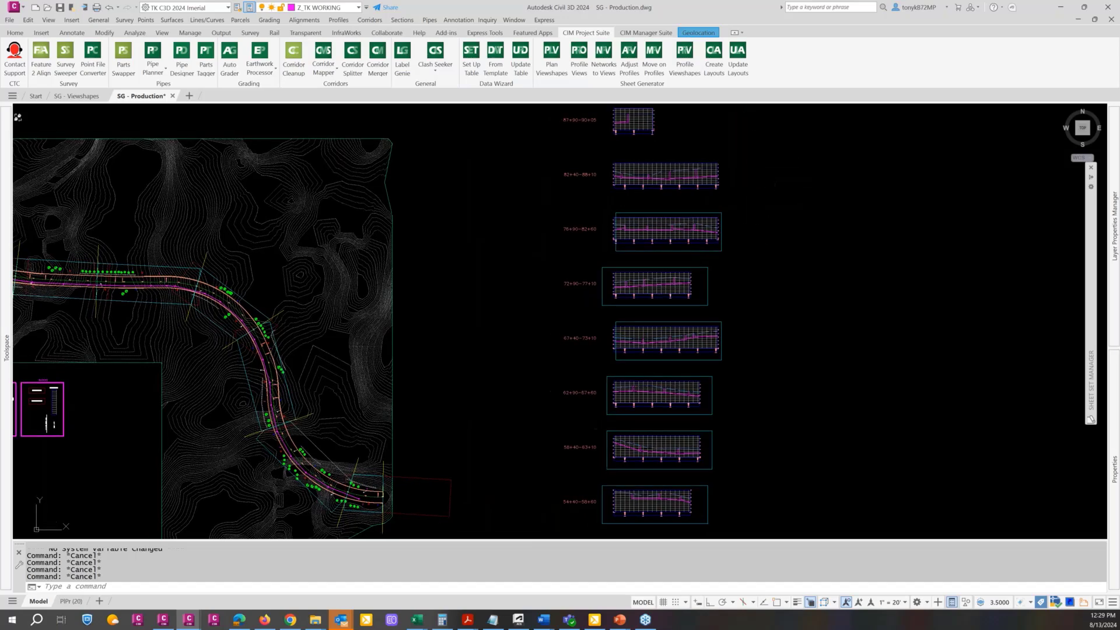
key(Escape)
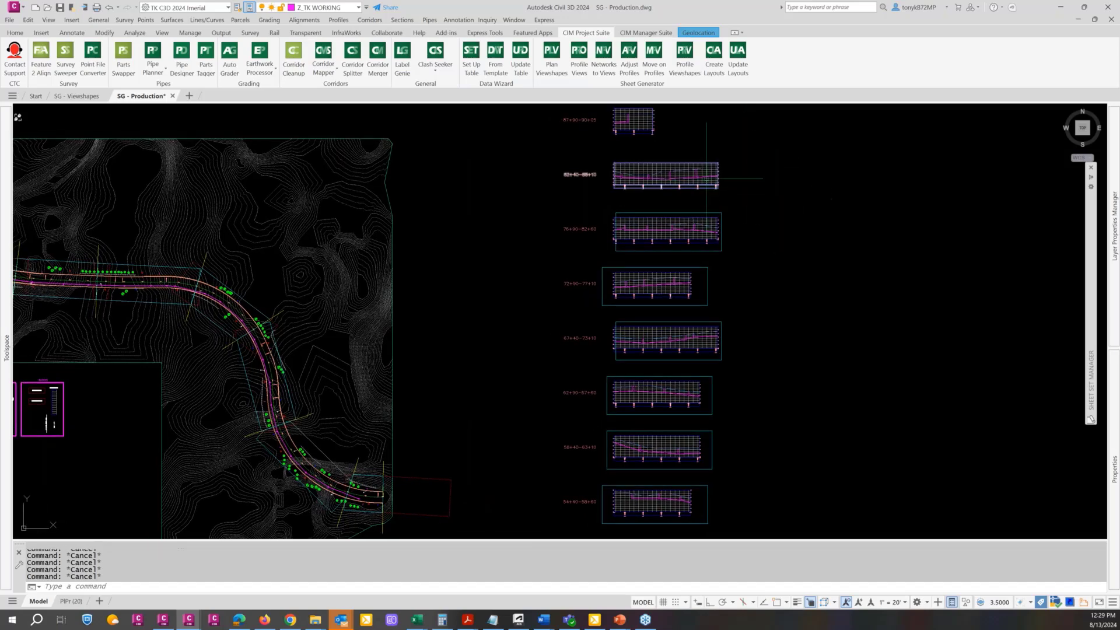
click(680, 74)
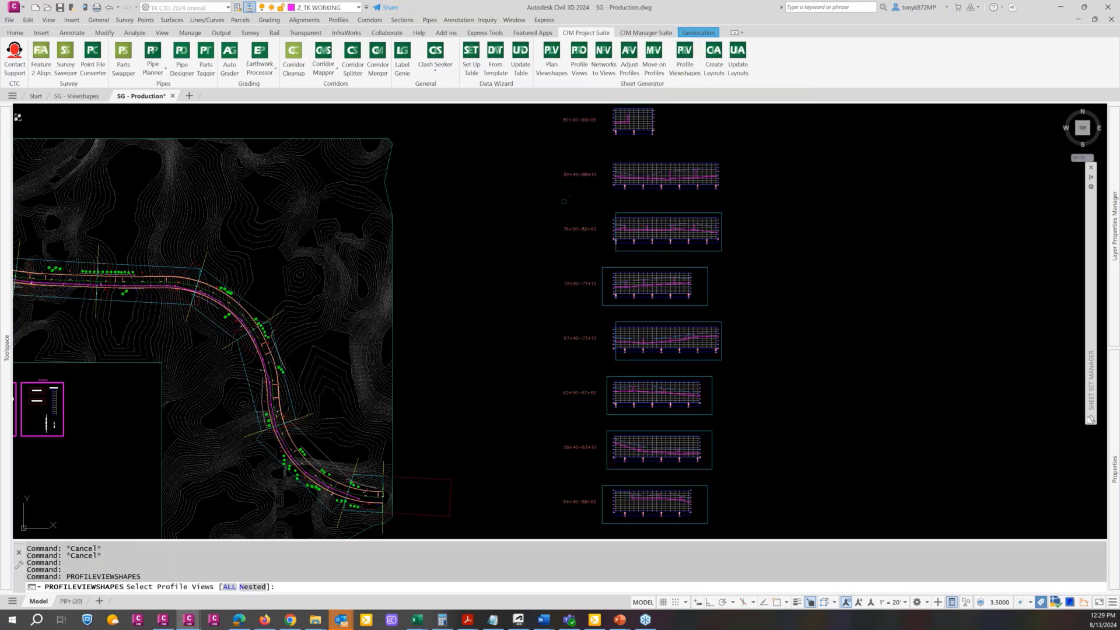
scroll(572, 347, down, 2)
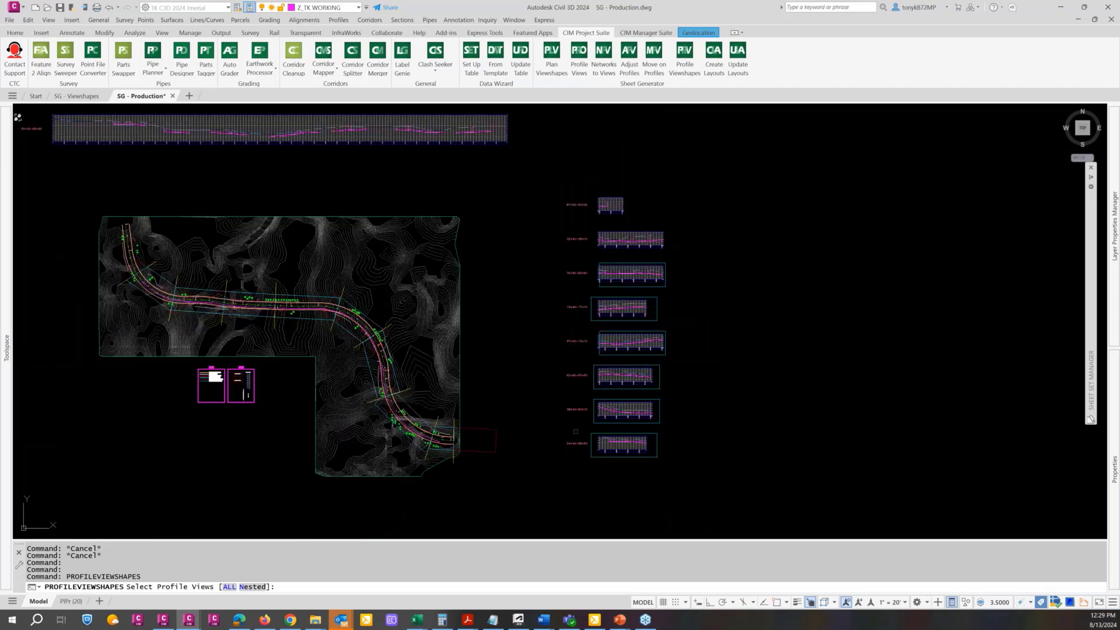
click(559, 455)
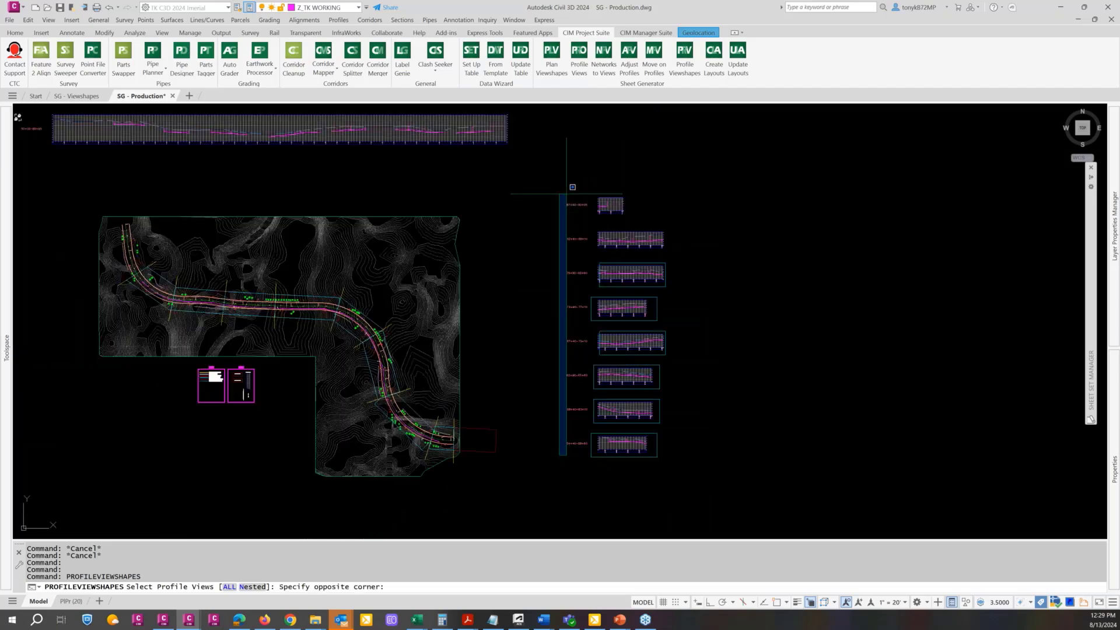
click(577, 194)
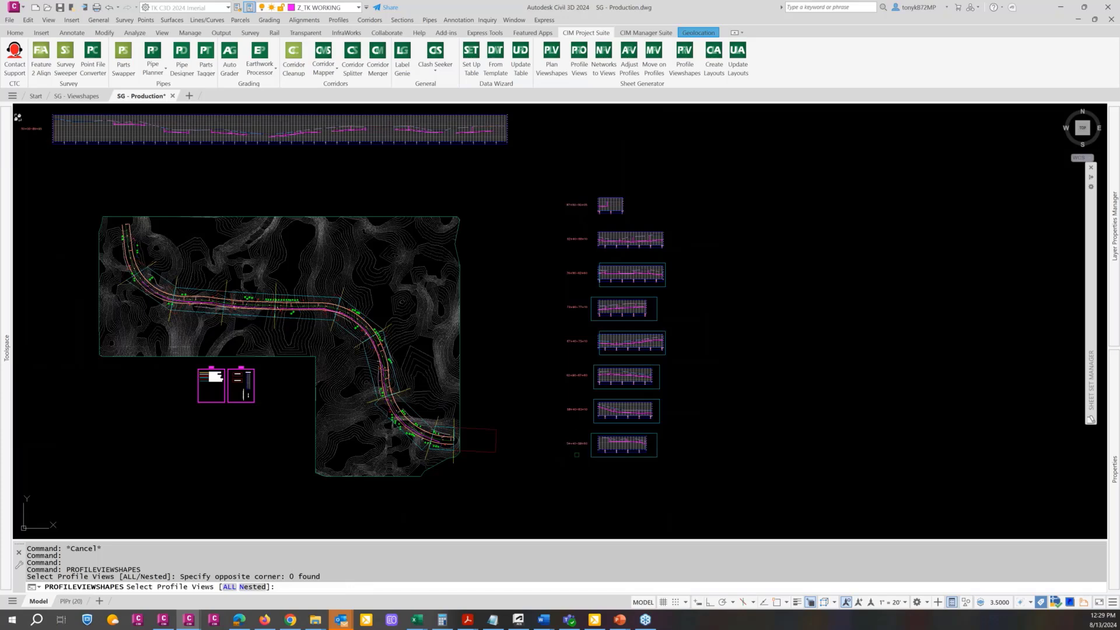
click(599, 455)
click(575, 190)
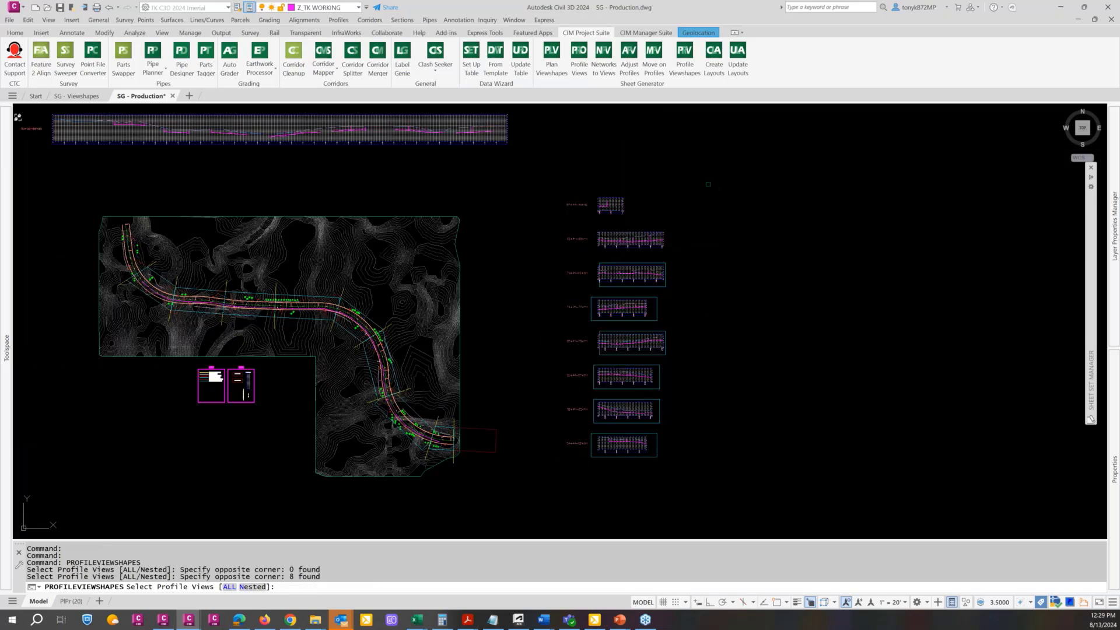
key(Return)
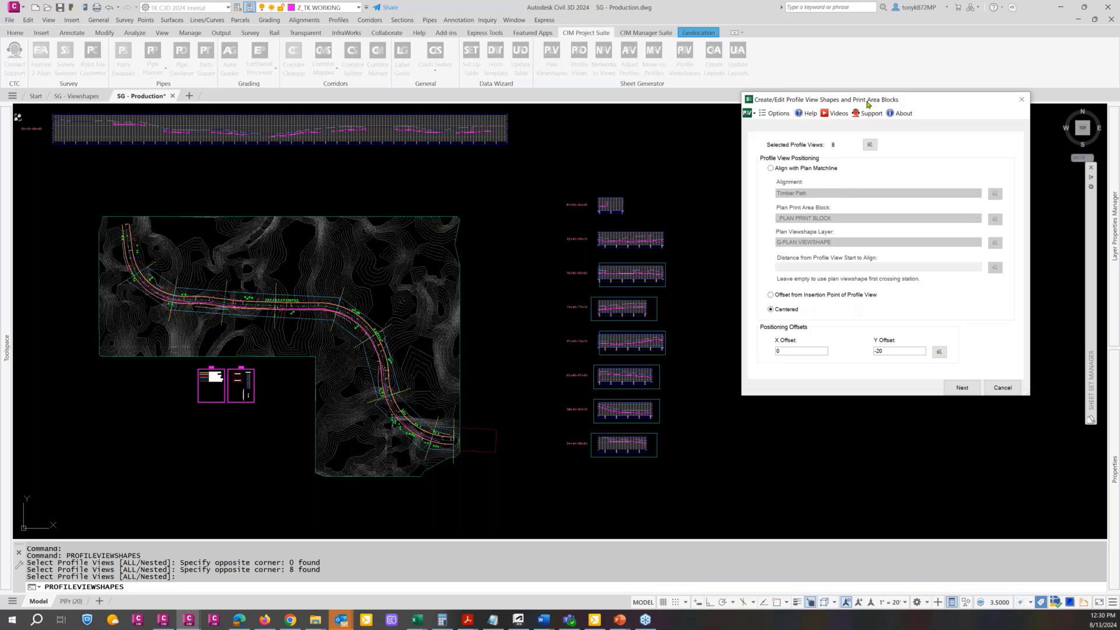
Position the profile viewshapes by aligning with the plan matchline of Timber Path, using the G-PLAN VIEWSHAPE layer, and continue to the print area settings
drag(869, 101, 857, 95)
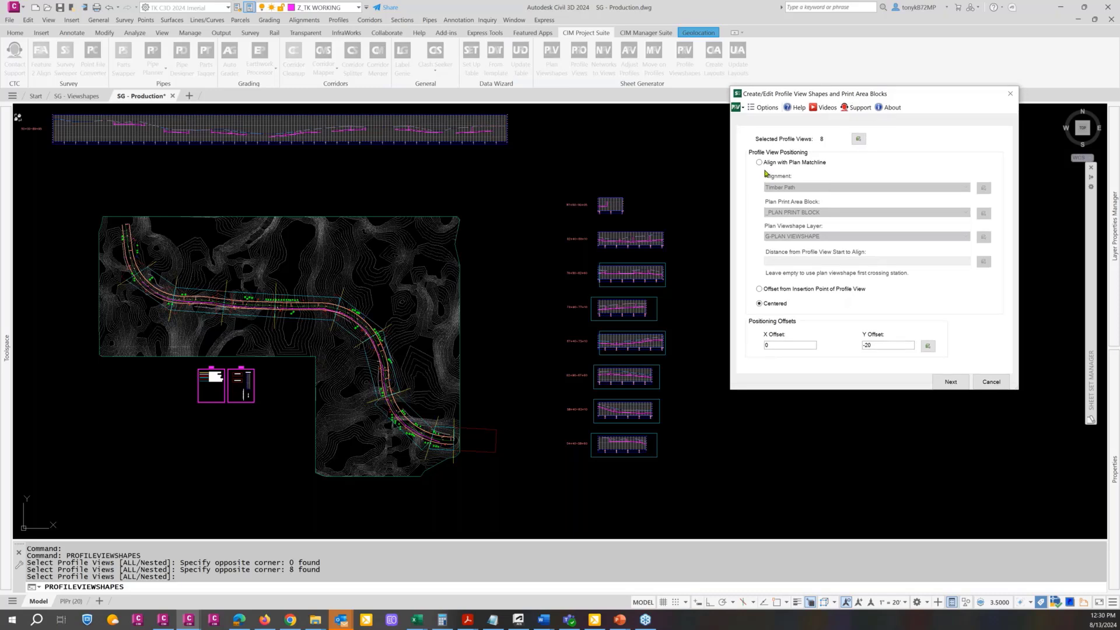
click(765, 167)
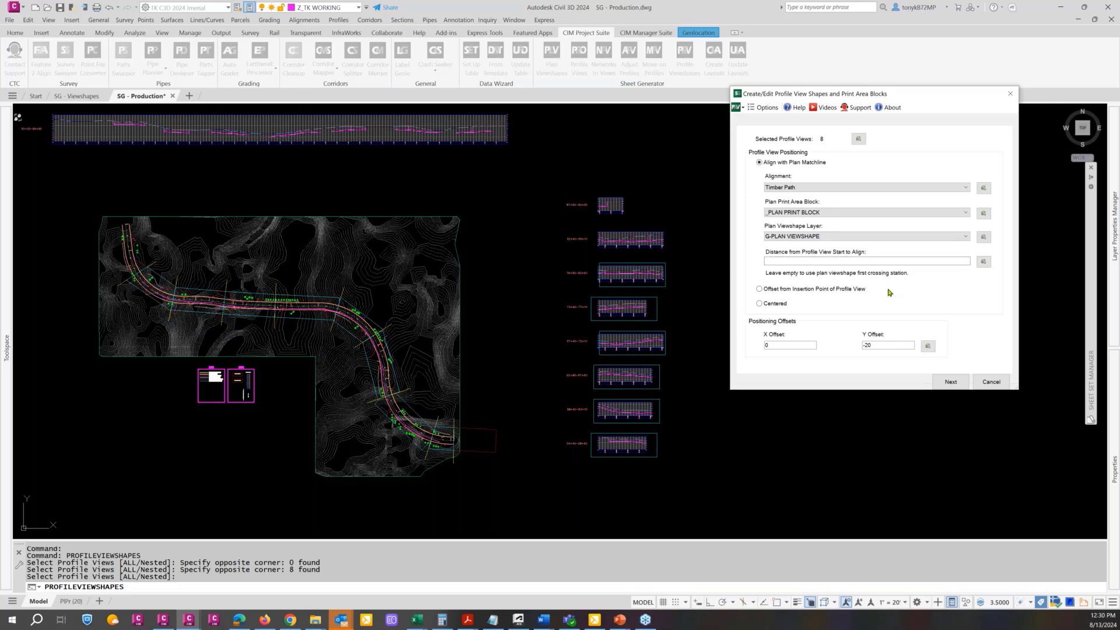
click(760, 304)
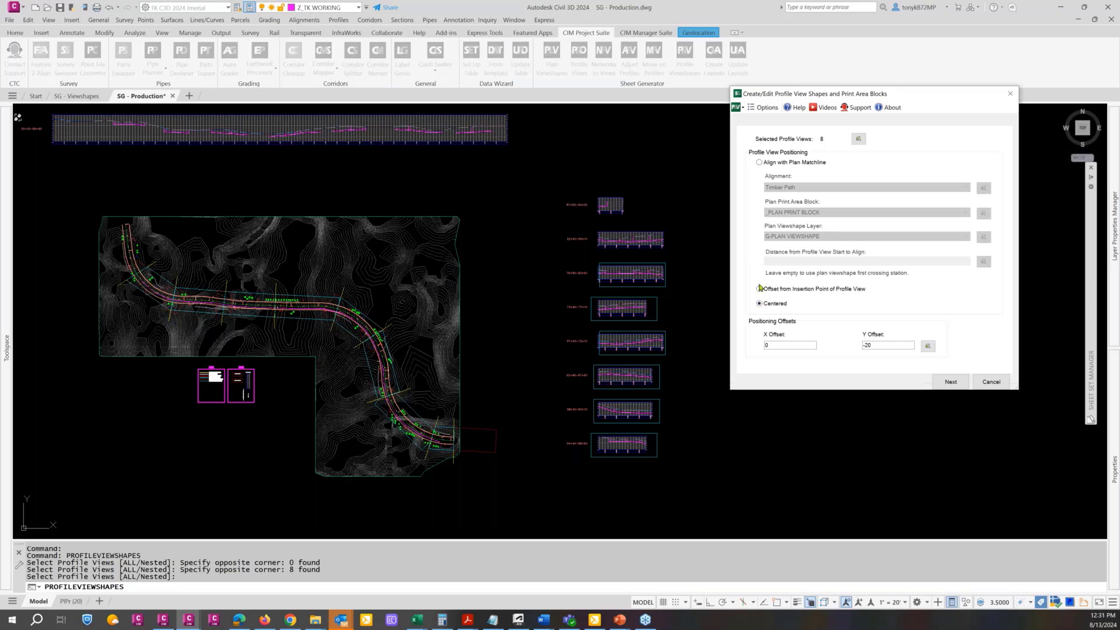
click(759, 162)
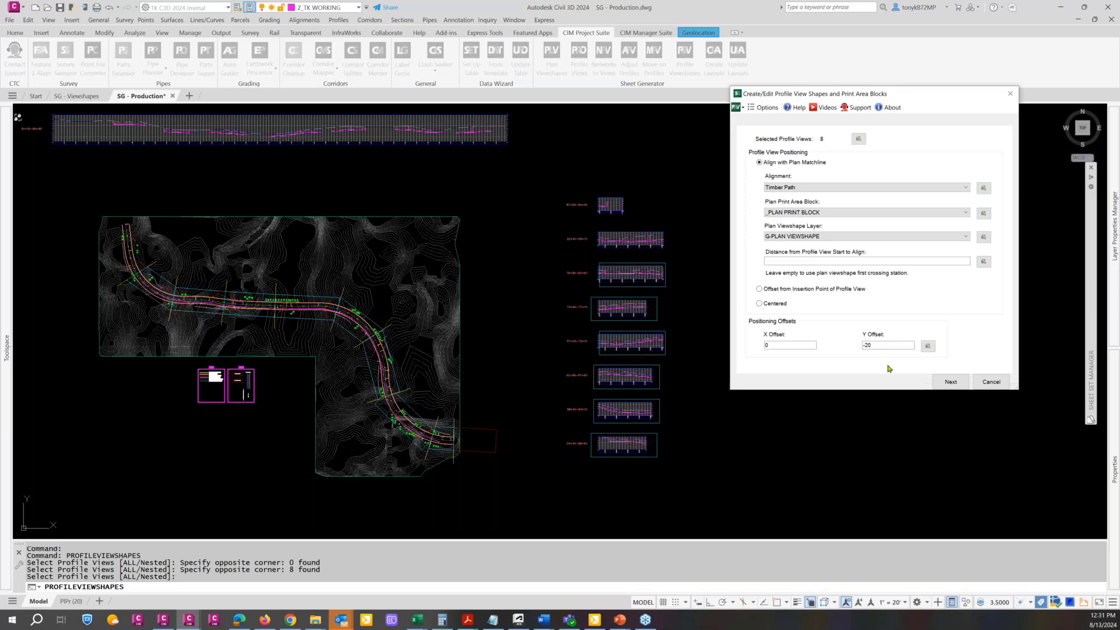
click(950, 383)
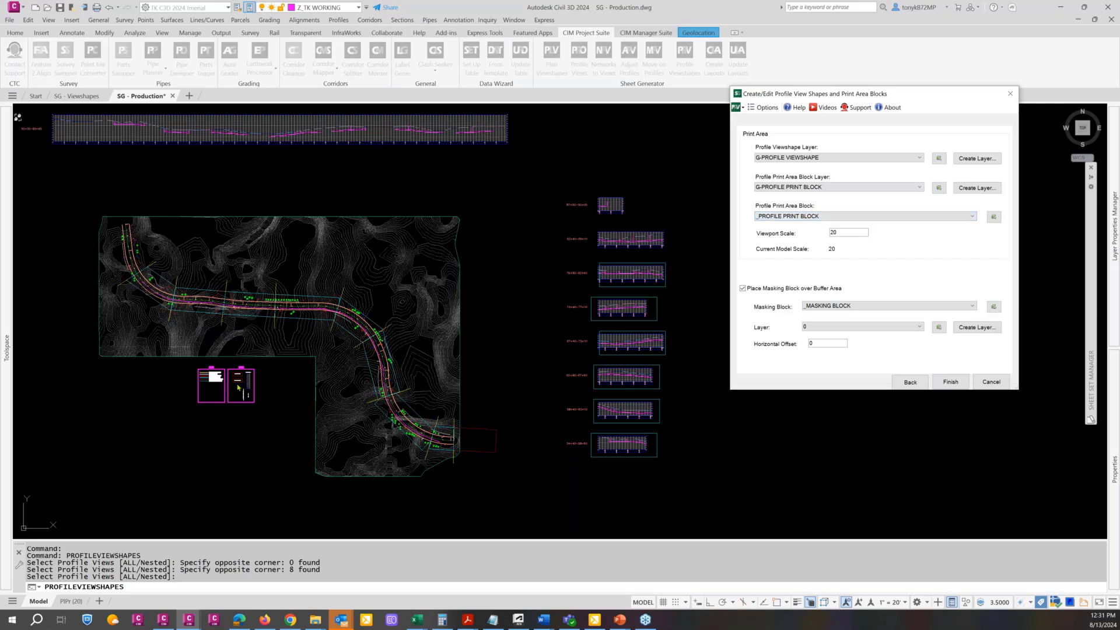
Create the profile viewshapes with _PROFILE PRINT BLOCK at viewport scale 20, without placing a masking block over the buffer area
key(ctrl)
key(ctrl)
click(936, 221)
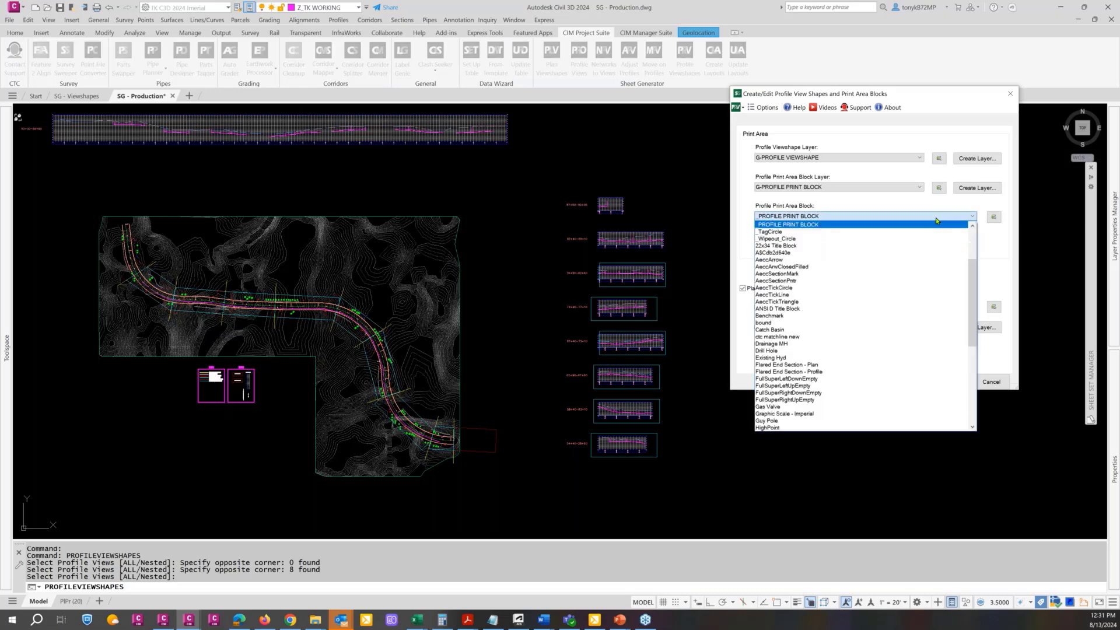
click(915, 218)
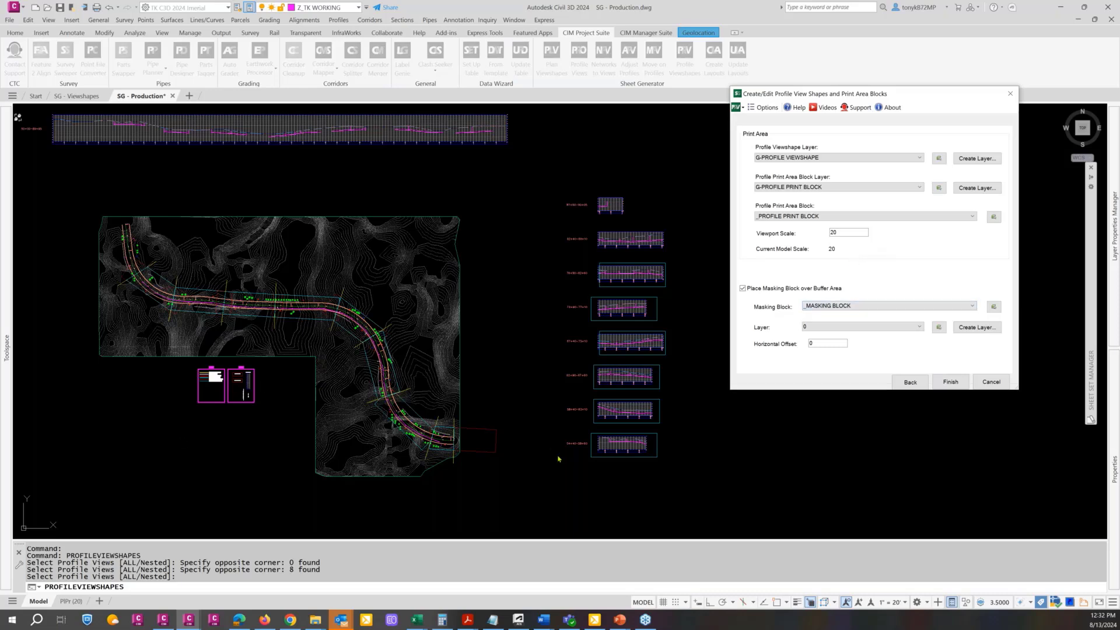
click(742, 288)
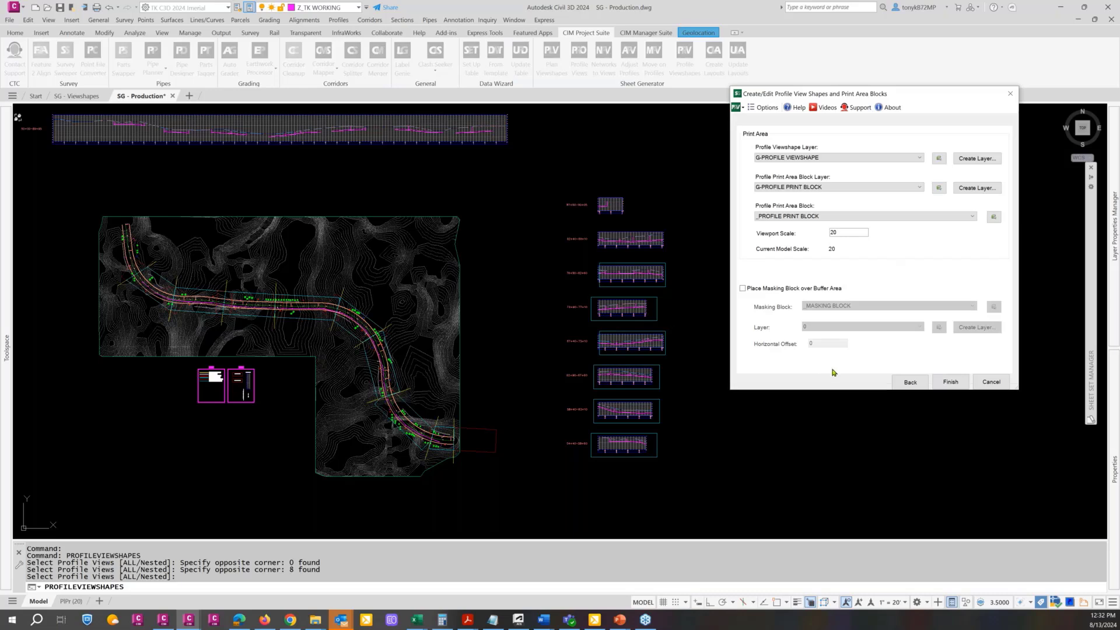
click(950, 383)
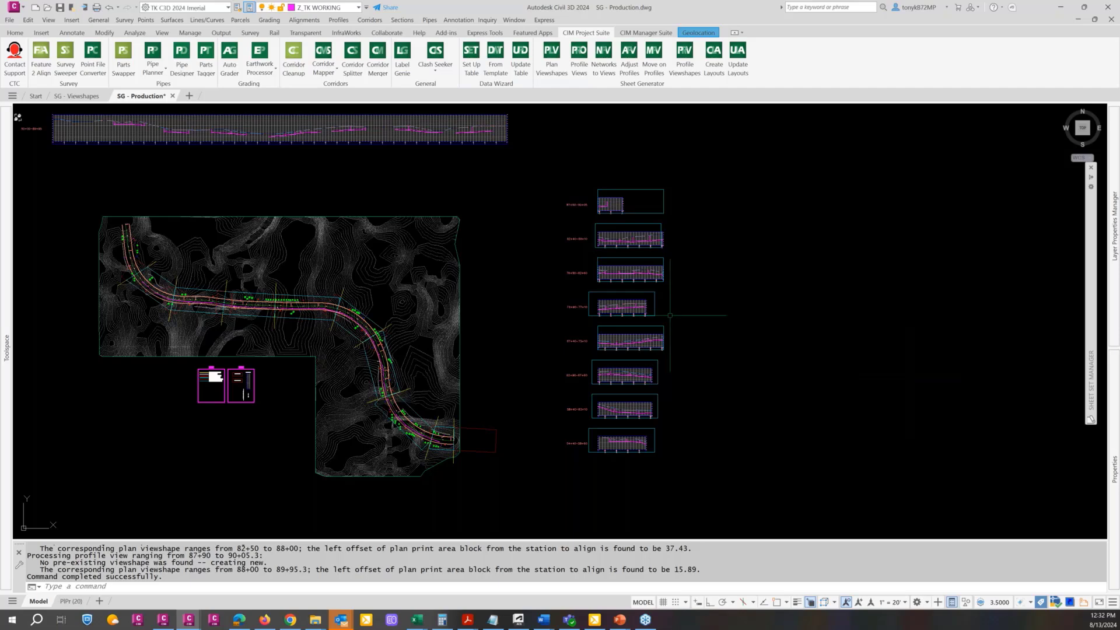
Reopen the Profile Viewshapes settings for the same eight stacked profile views
scroll(636, 346, up, 5)
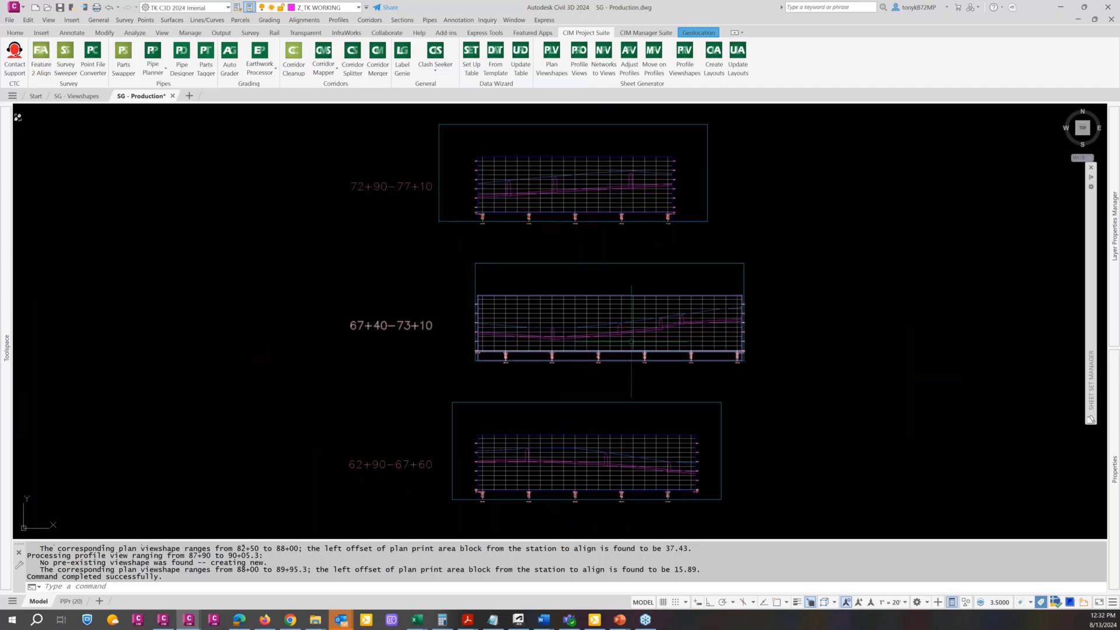
scroll(634, 344, down, 5)
scroll(671, 274, down, 3)
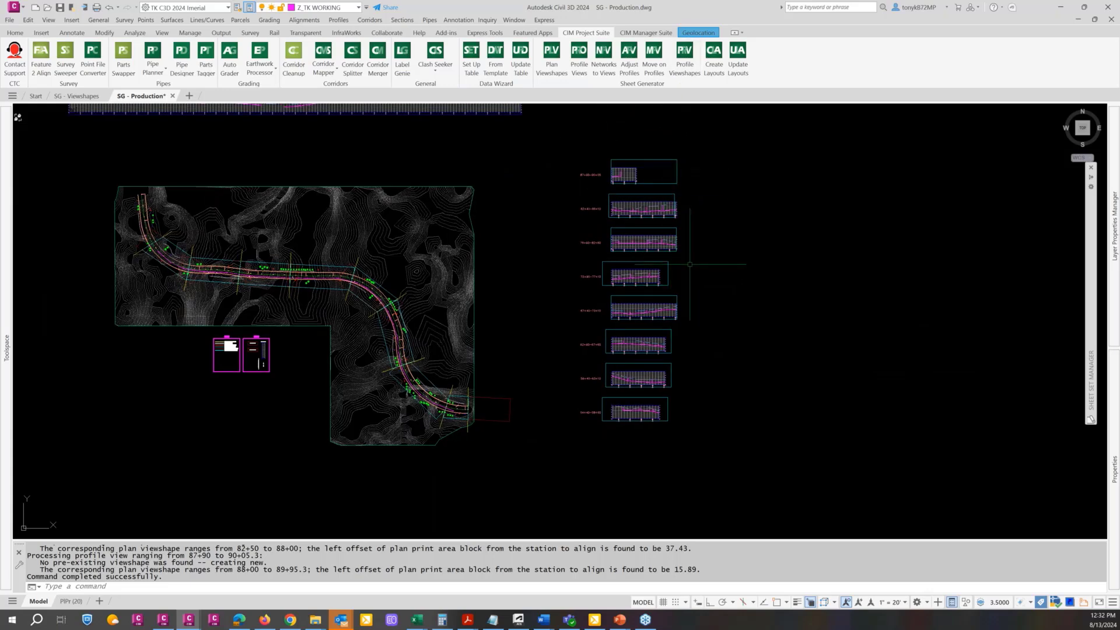
click(684, 68)
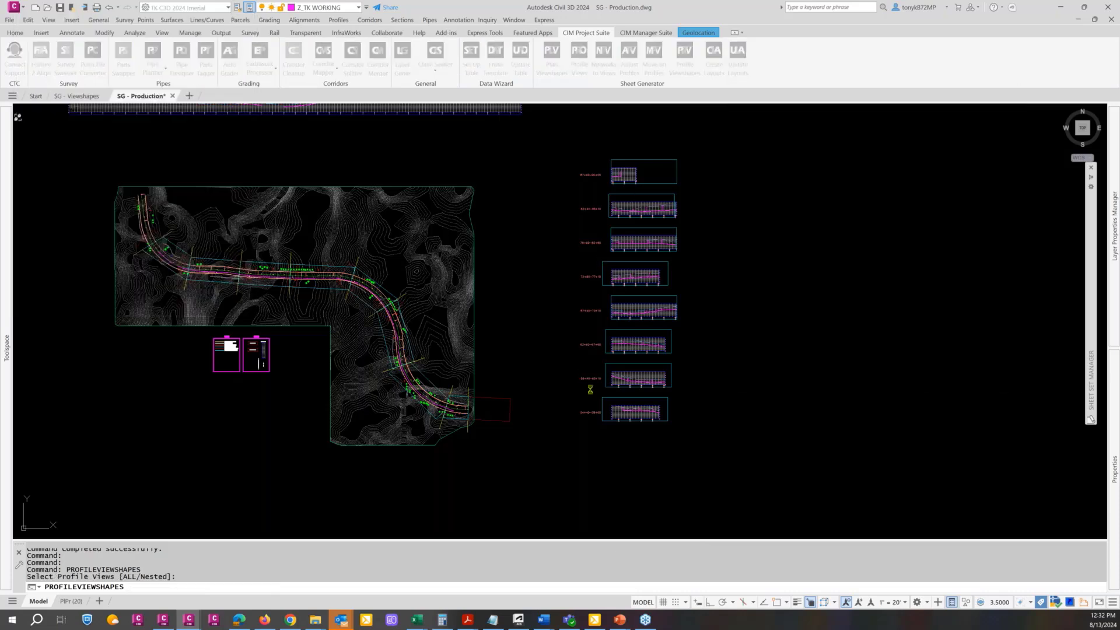
click(617, 422)
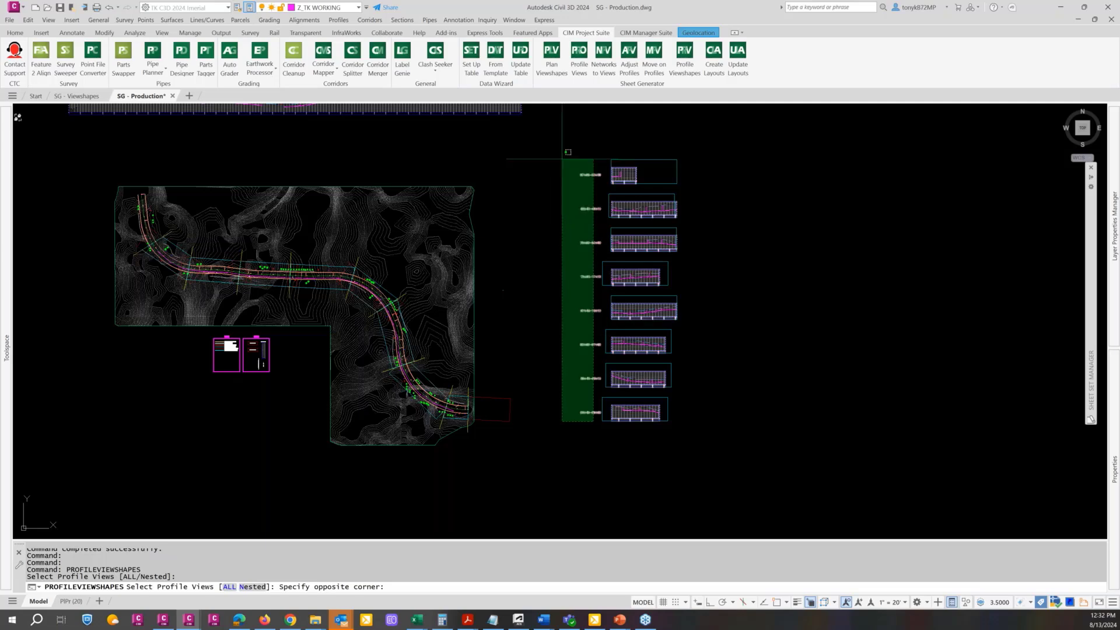
click(505, 153)
scroll(665, 204, up, 4)
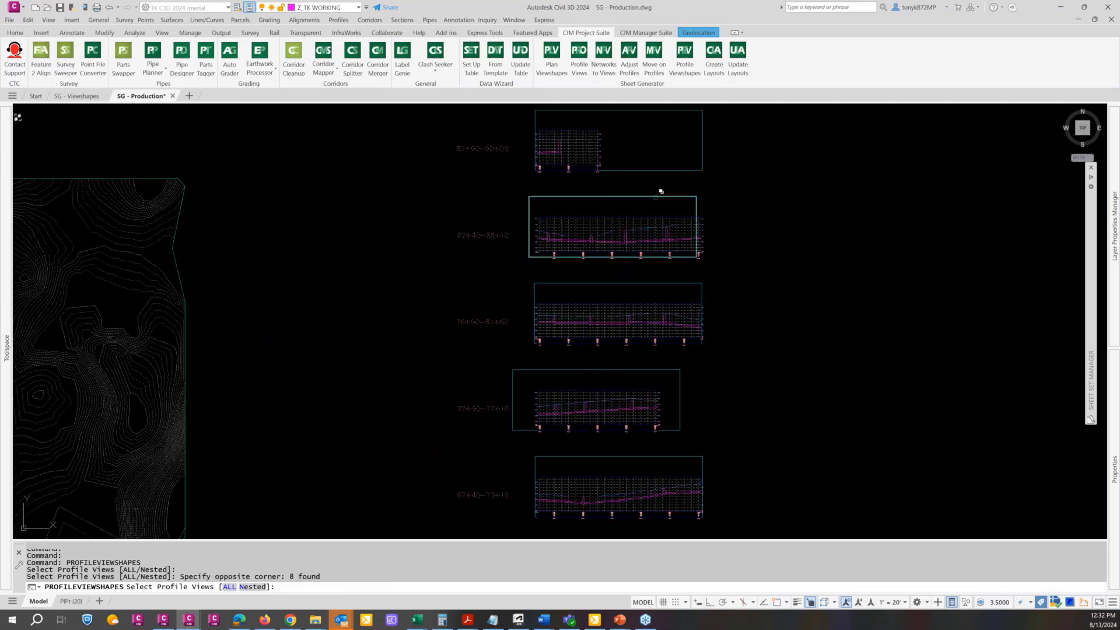
scroll(660, 188, down, 2)
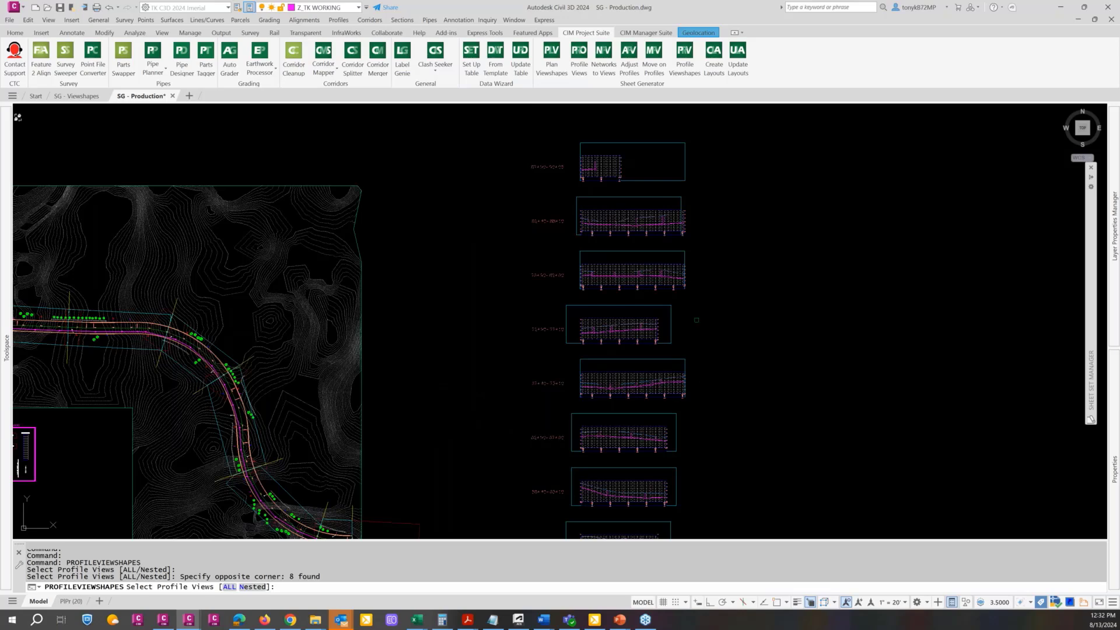
scroll(721, 254, down, 2)
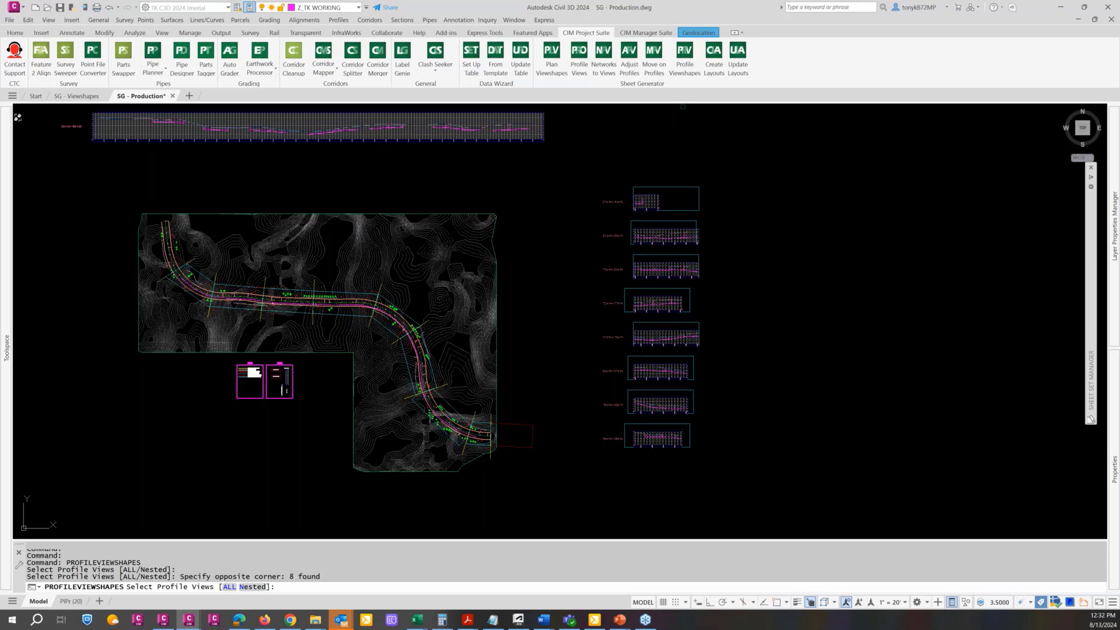
key(Return)
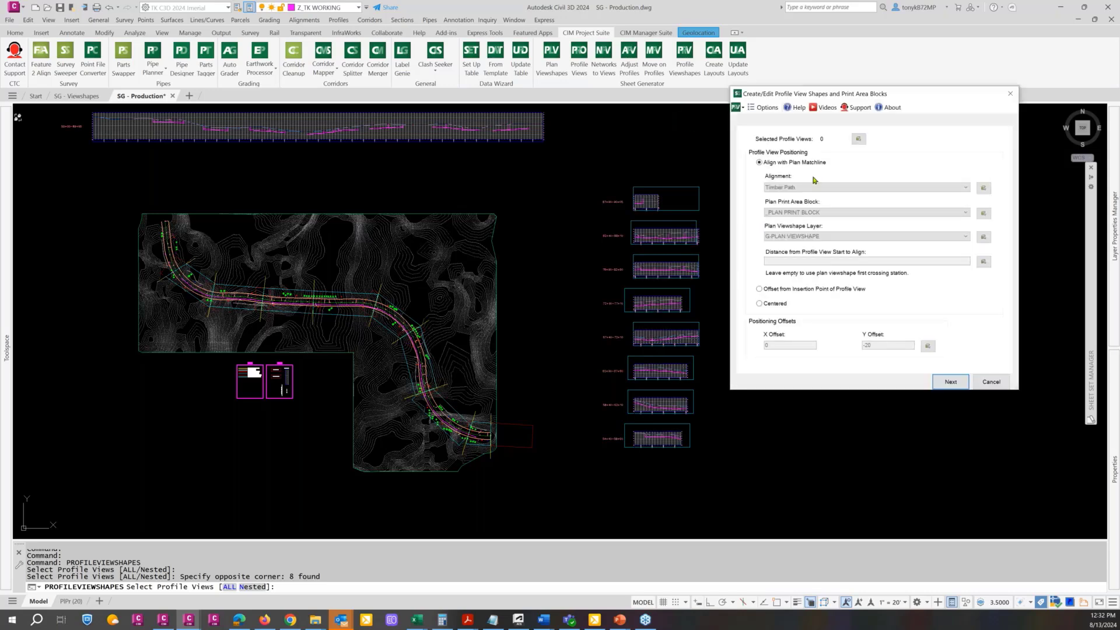
Update the existing profile viewshapes to Centered positioning, leaving the print area settings as they are
click(759, 304)
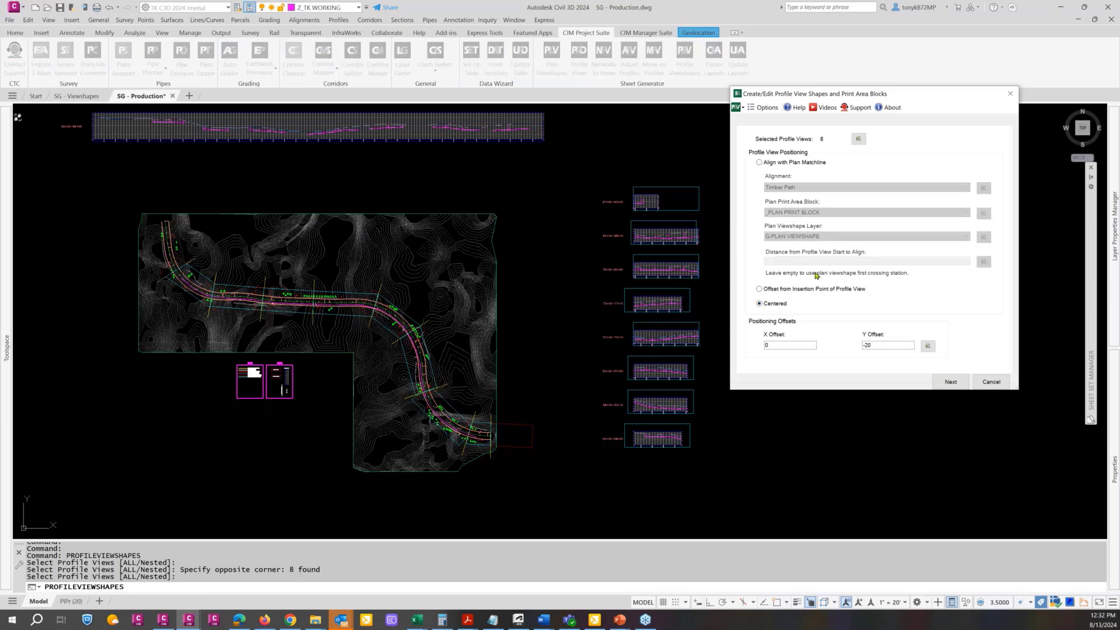
click(950, 383)
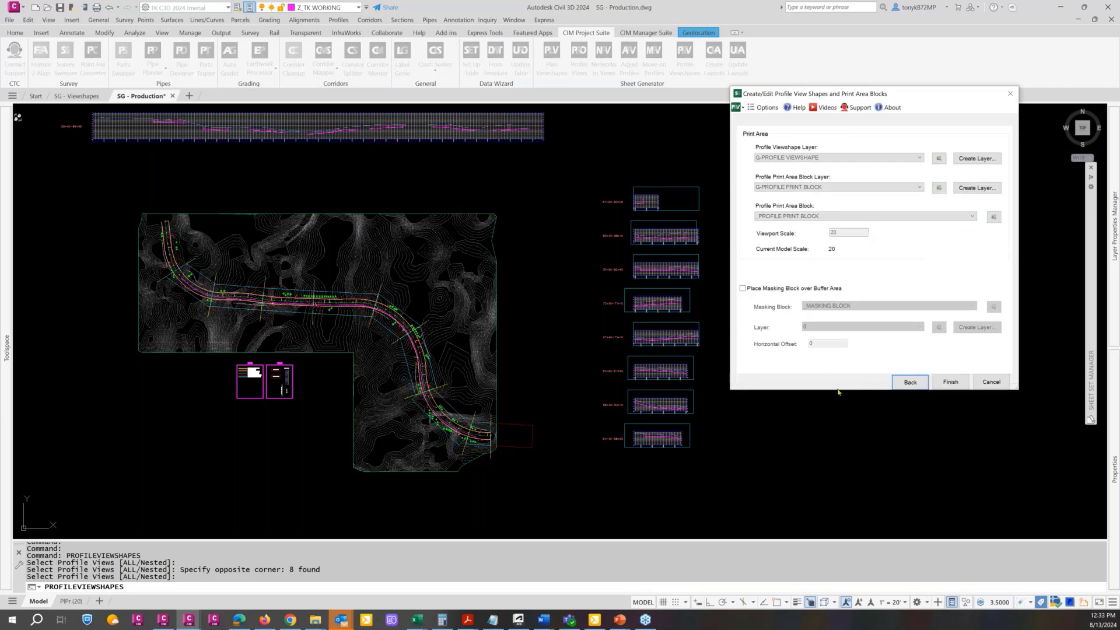
click(950, 381)
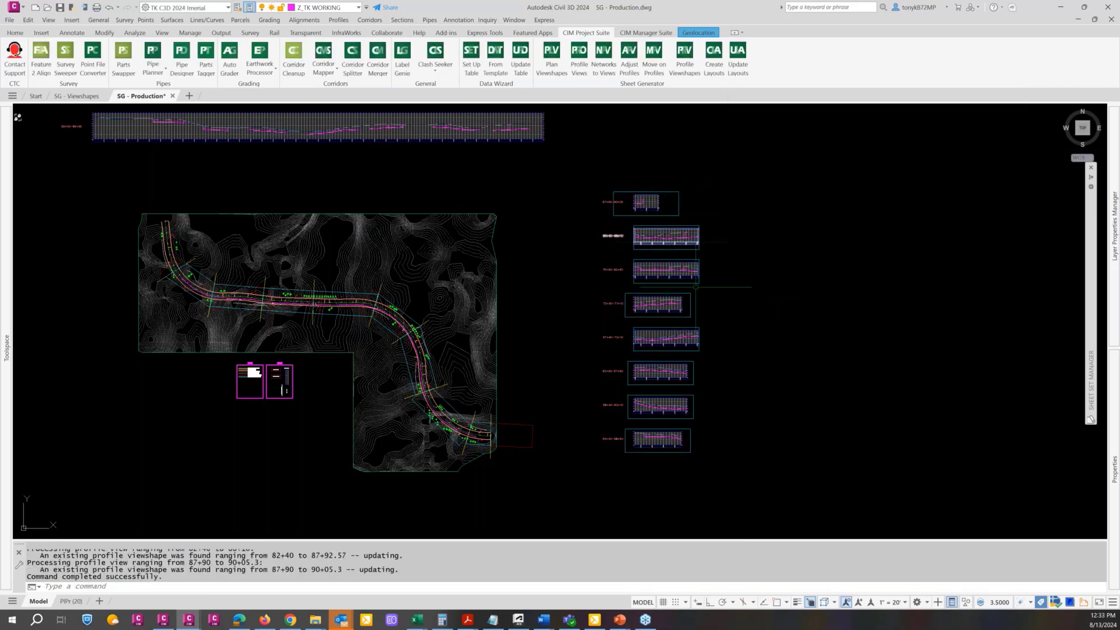
Examine the positions of the updated profile viewshapes around the stacked profile views
scroll(699, 286, up, 4)
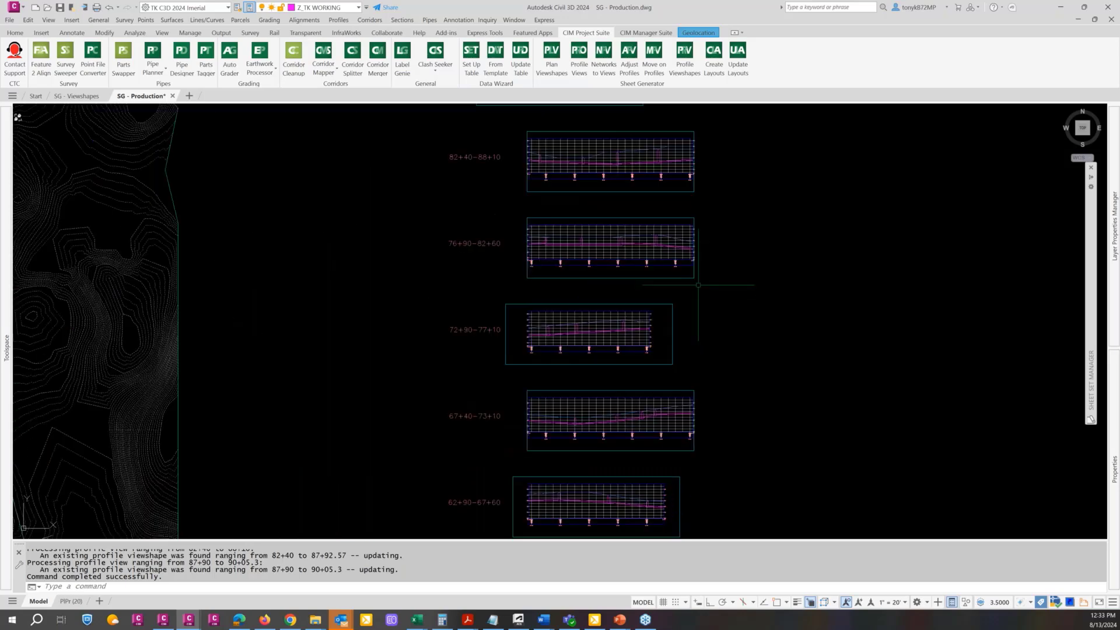
scroll(698, 284, up, 2)
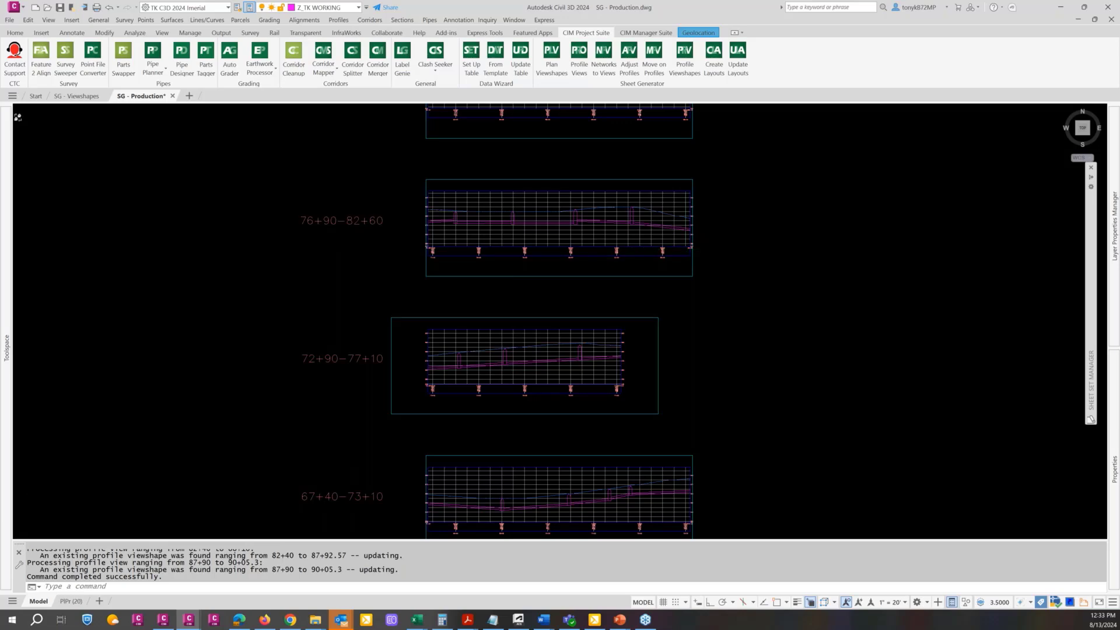
scroll(684, 286, down, 4)
key(Escape)
scroll(684, 290, down, 2)
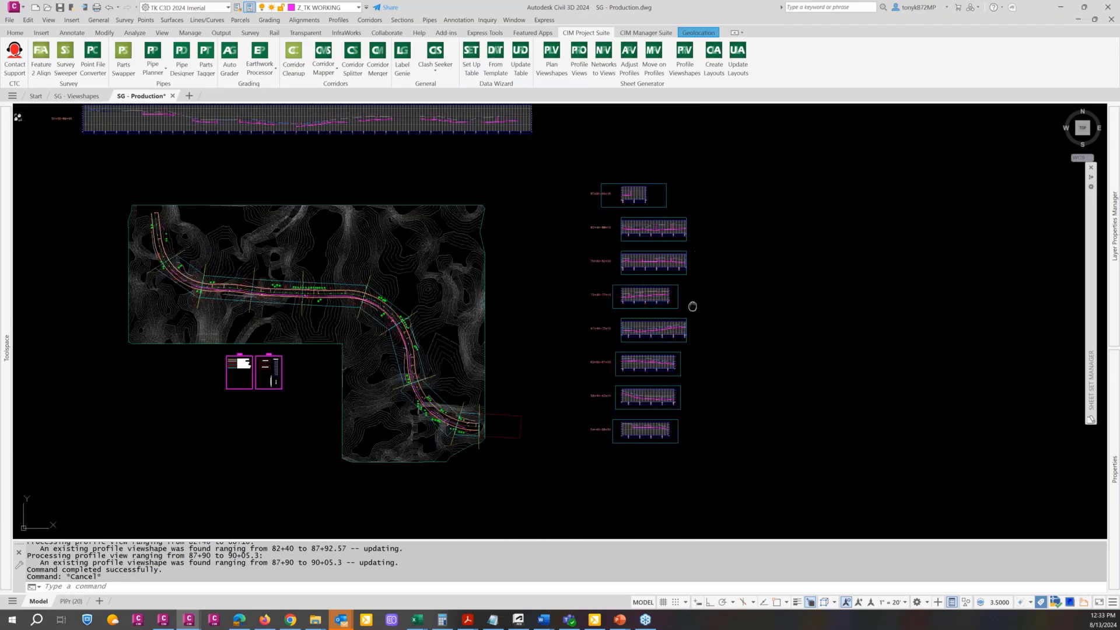
middle_drag(692, 305, 607, 289)
key(Escape)
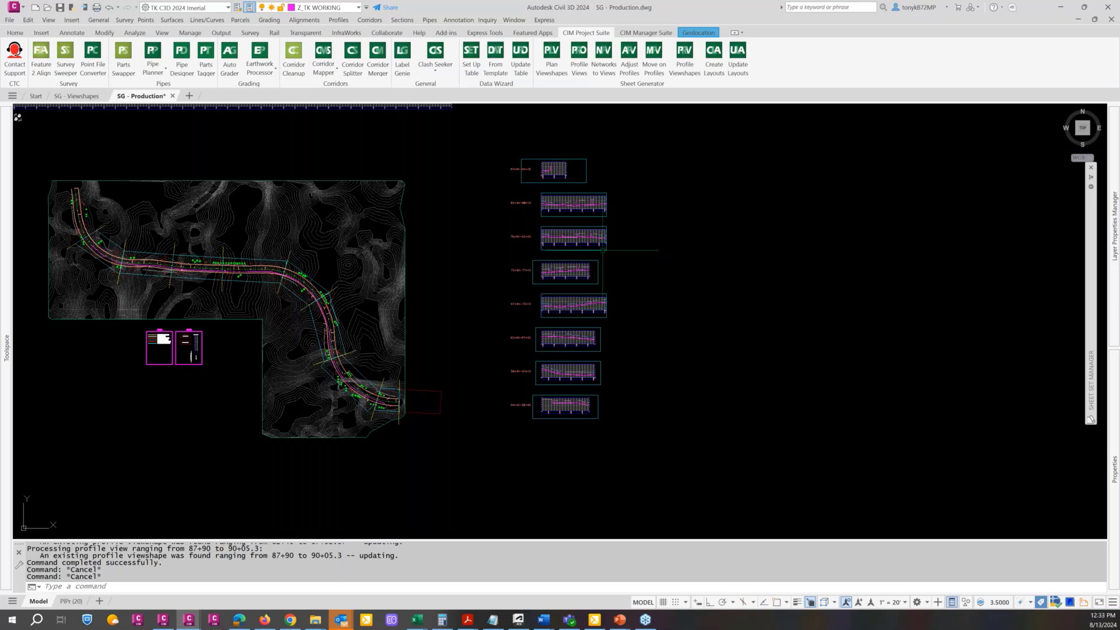
click(233, 270)
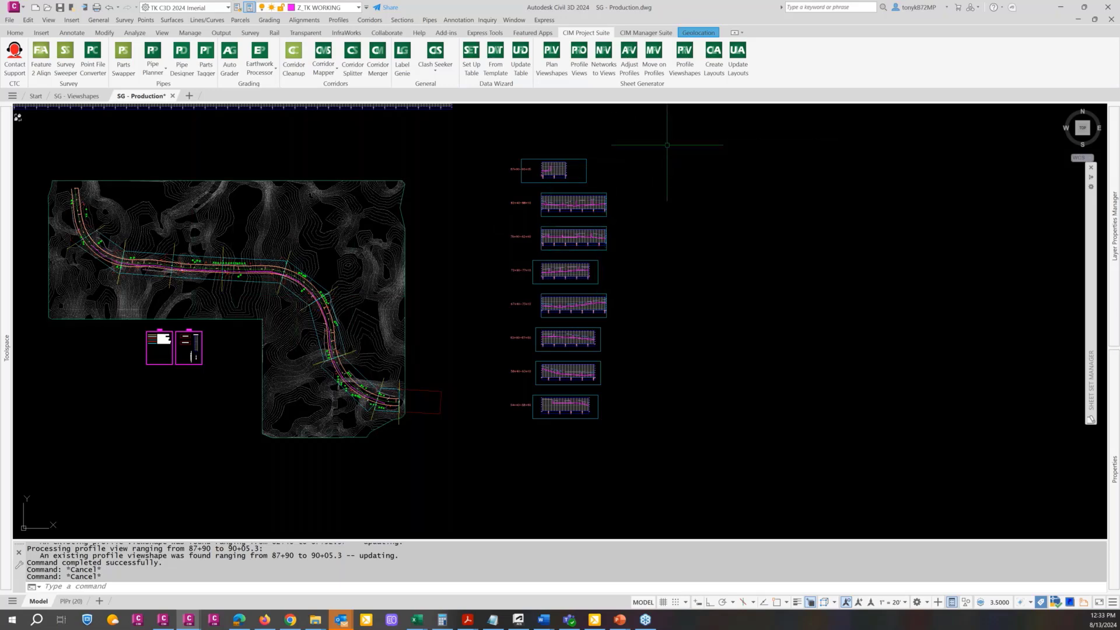
click(713, 73)
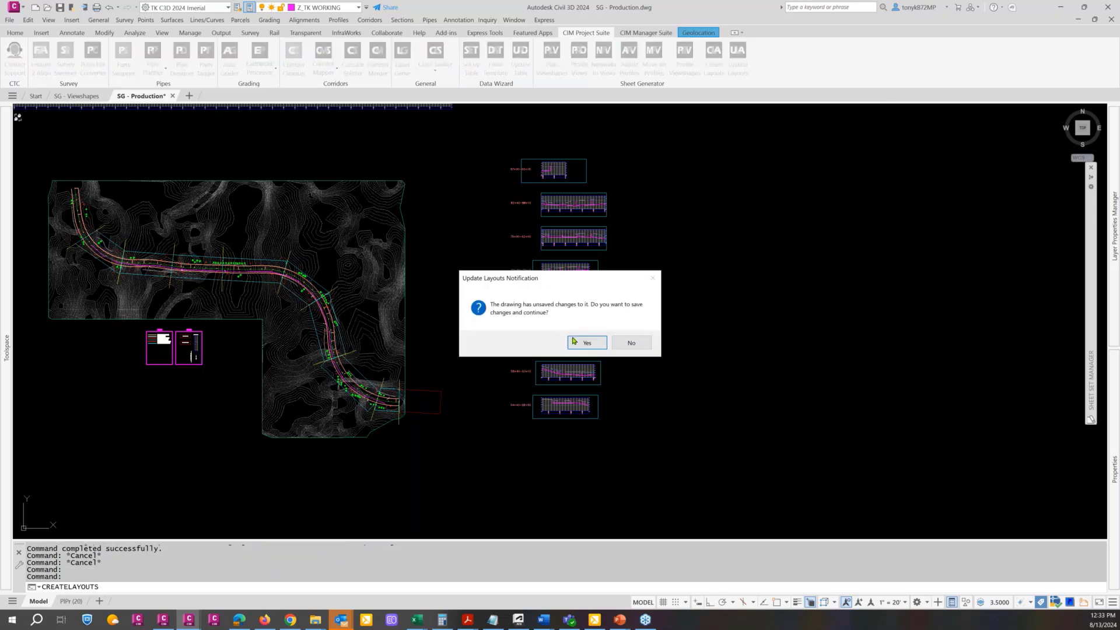
click(574, 342)
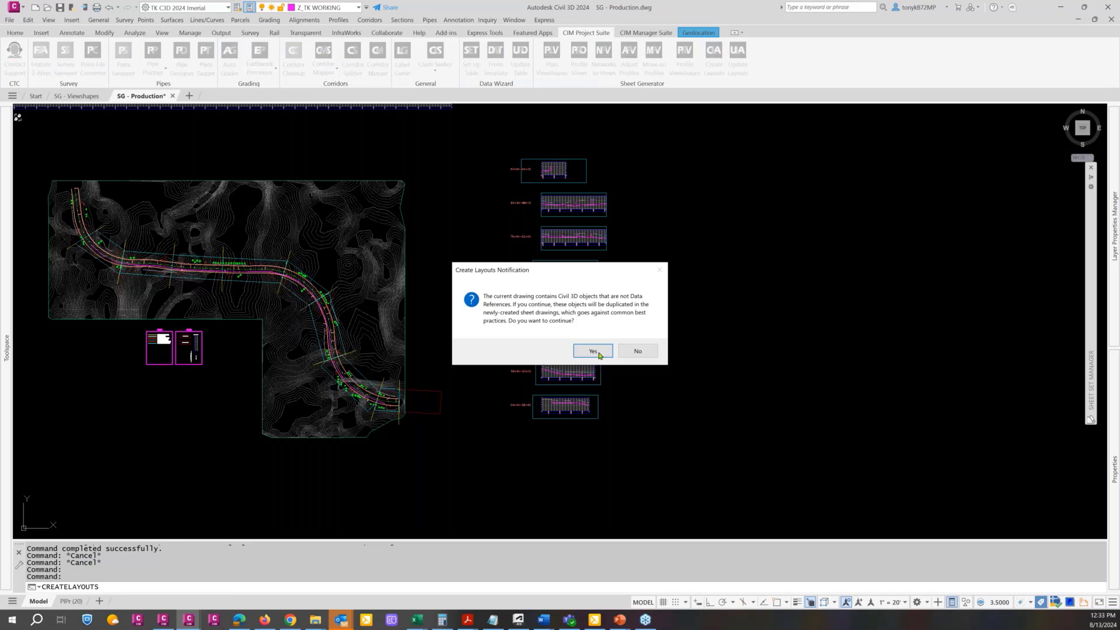
click(600, 356)
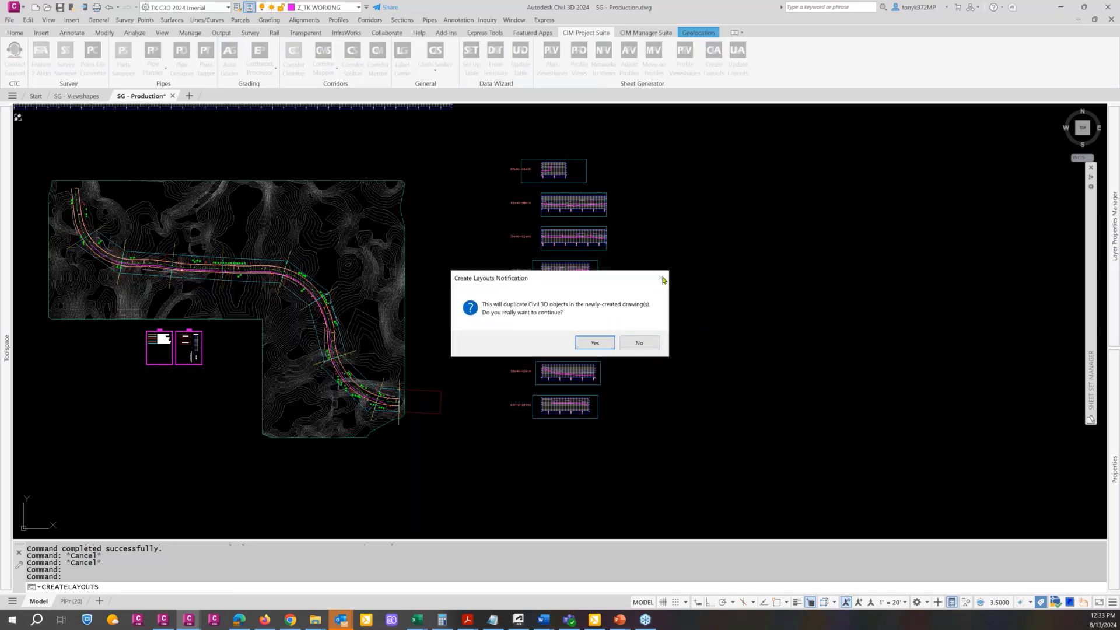
click(595, 342)
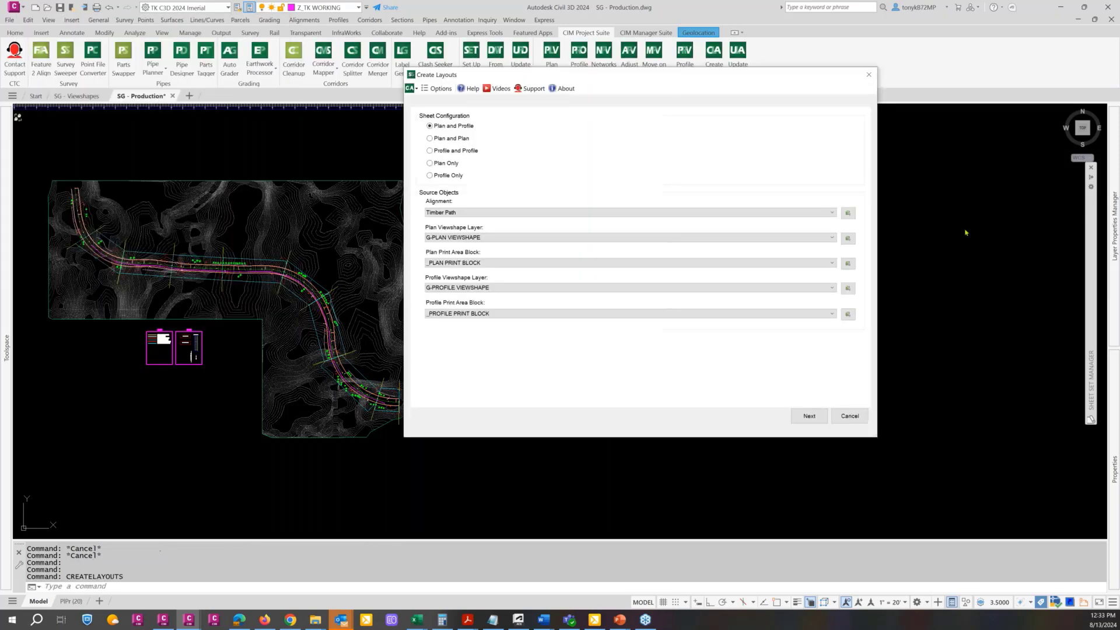
click(869, 75)
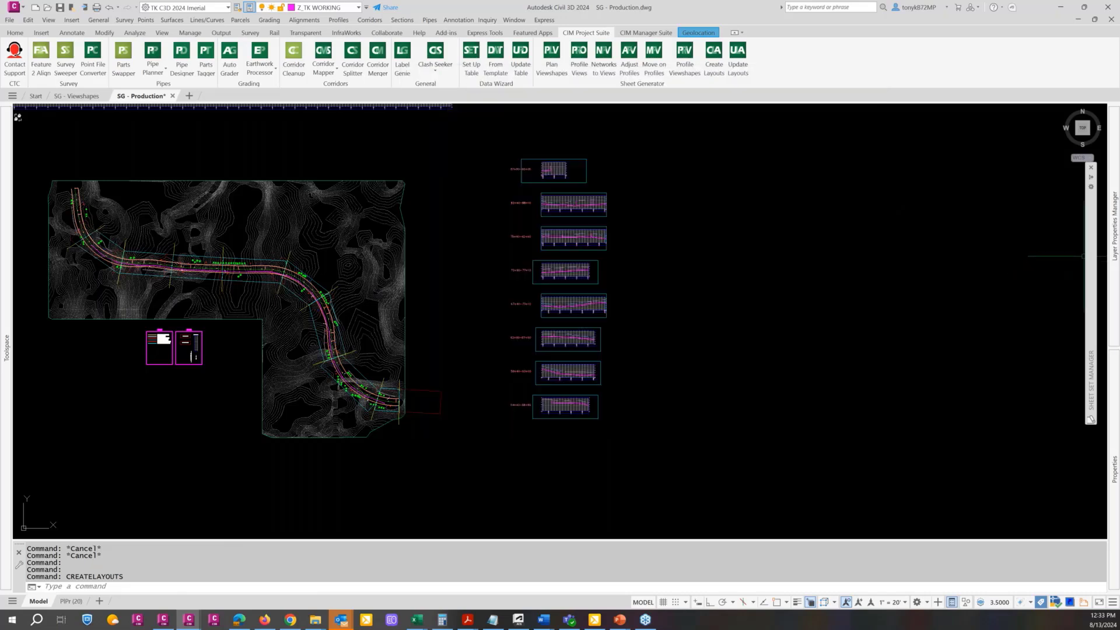
Start Create Layouts, saving the drawing changes and accepting duplicated Civil 3D objects in the new sheet drawings, and move its dialog clear of the plan
mouse_move(1092, 255)
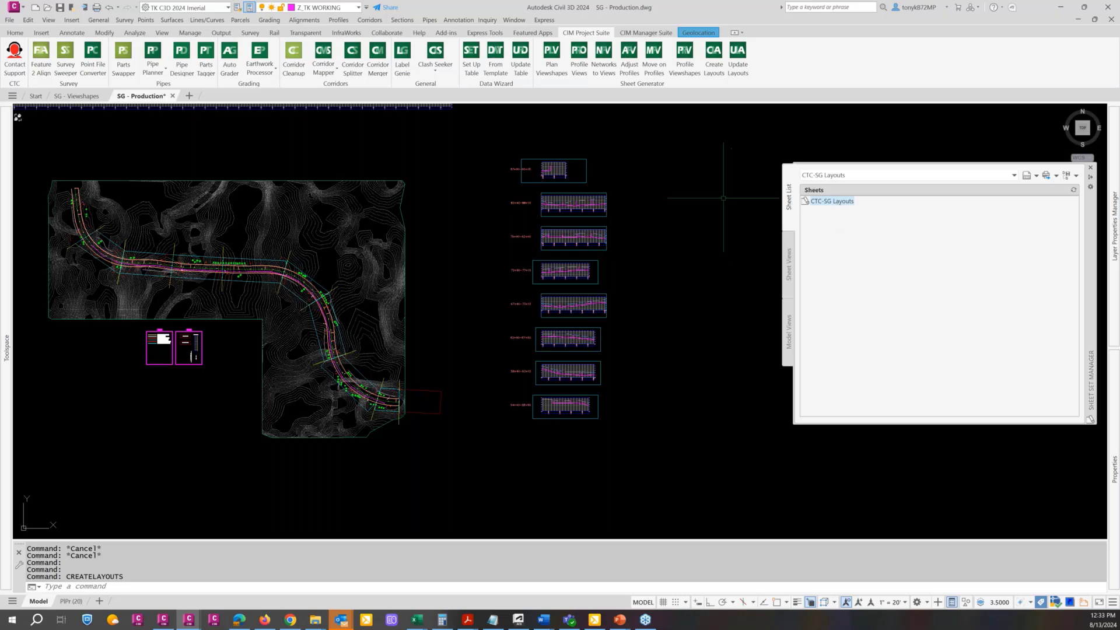
click(714, 74)
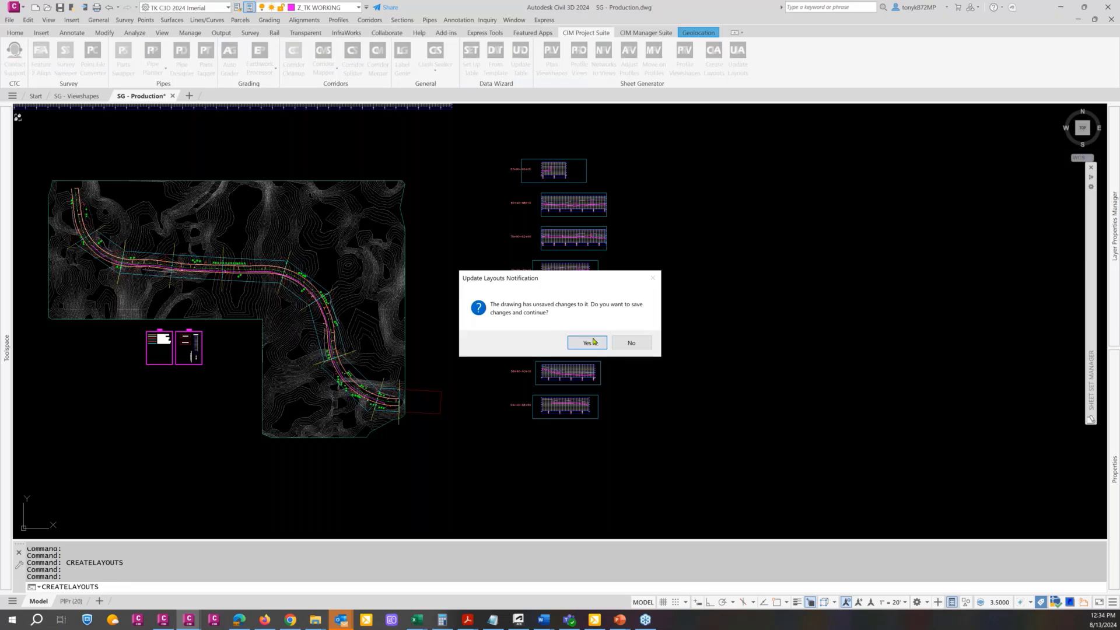
click(591, 347)
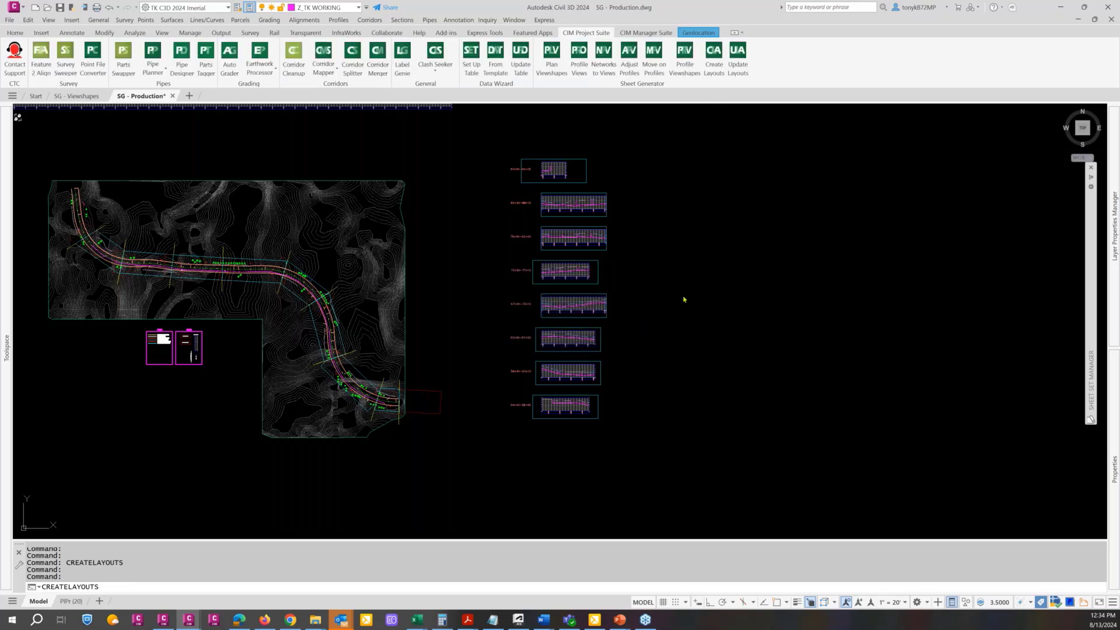
click(593, 354)
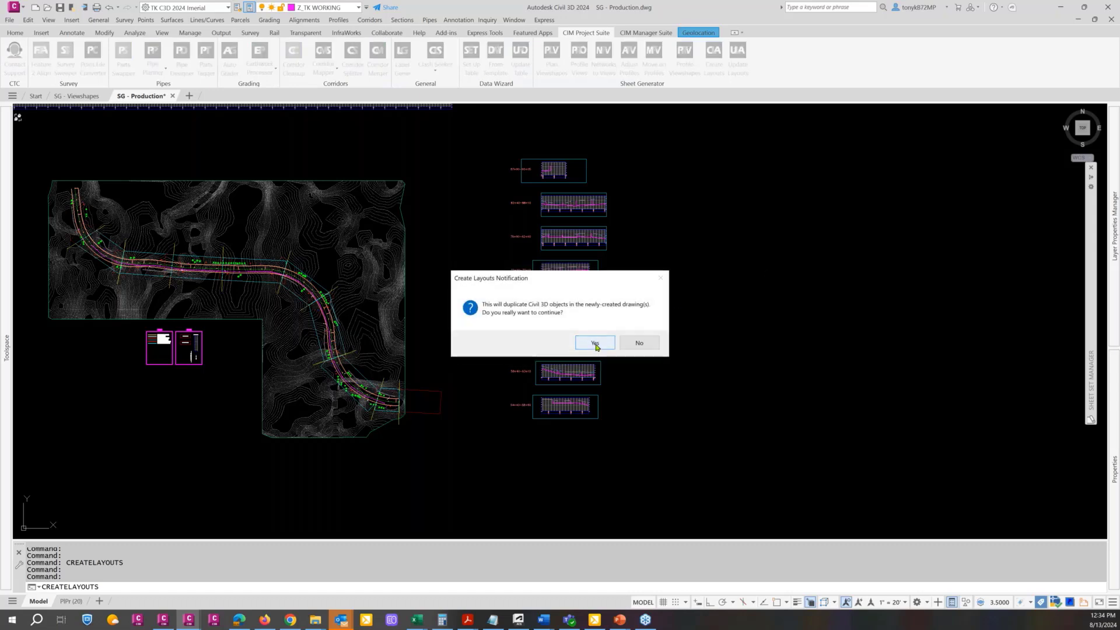
click(595, 349)
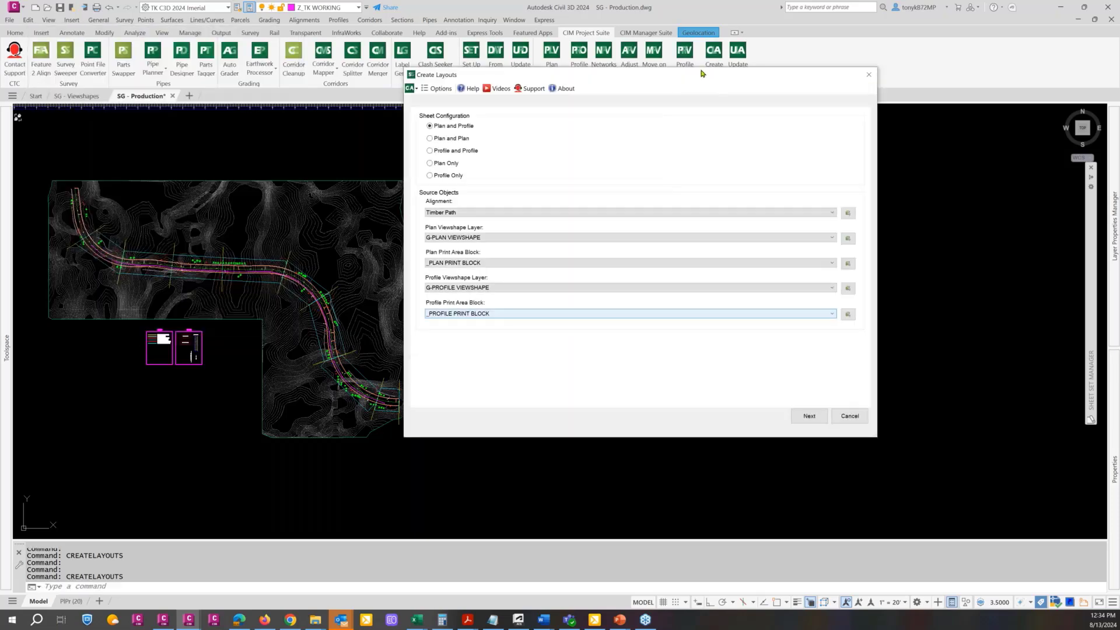
drag(701, 72, 914, 78)
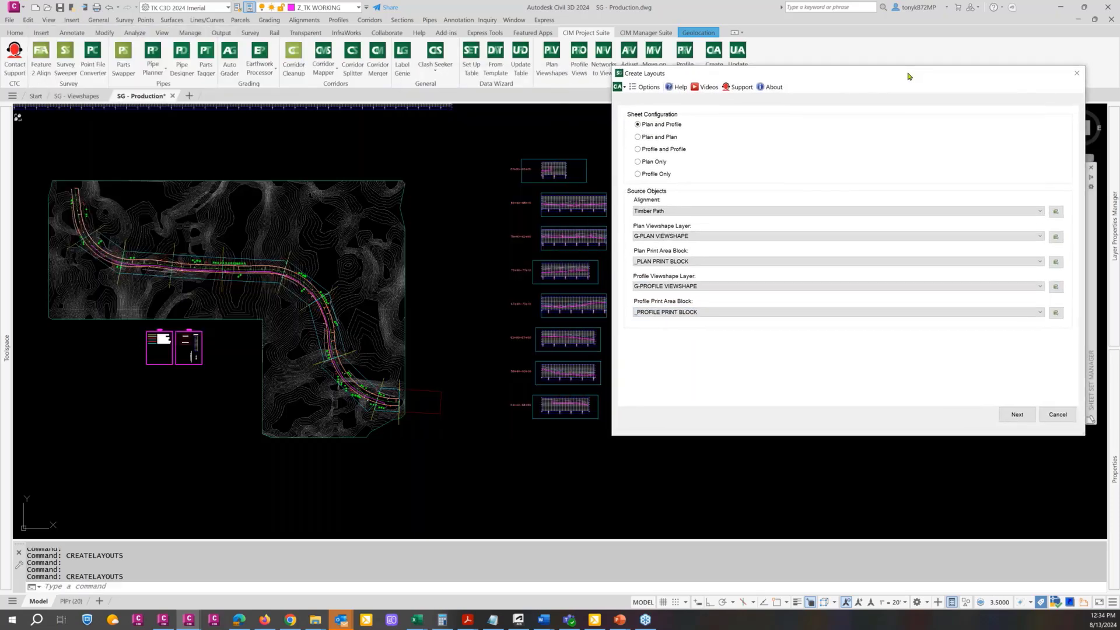
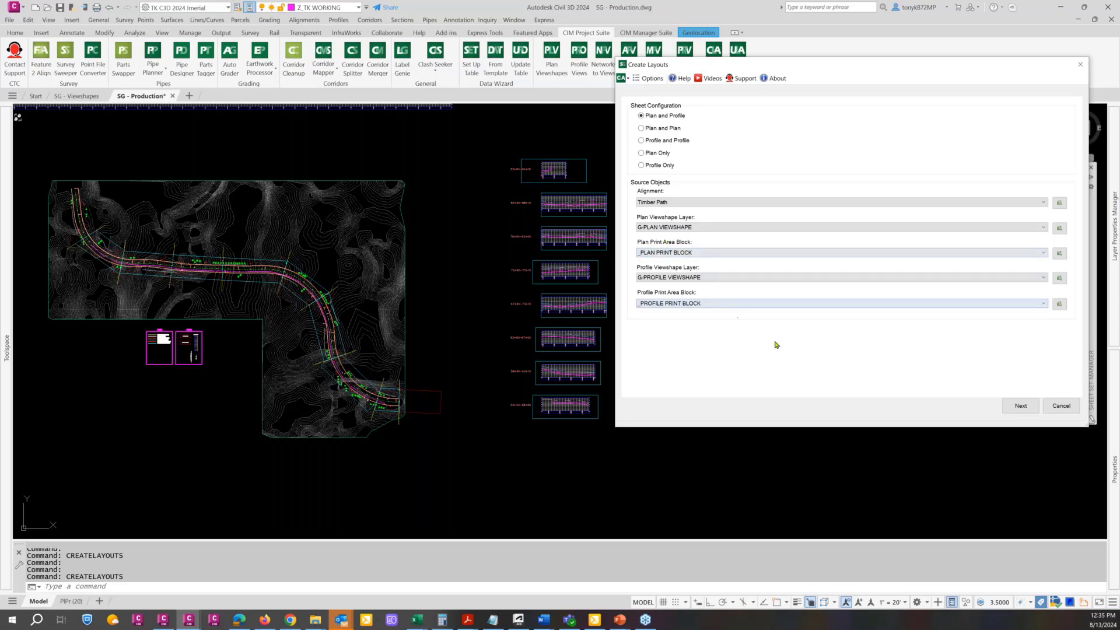
Accept the Plan and Profile sources for Timber Path and exclude the 88+00 - 89+95.3 viewshape from the layouts to create
click(1022, 409)
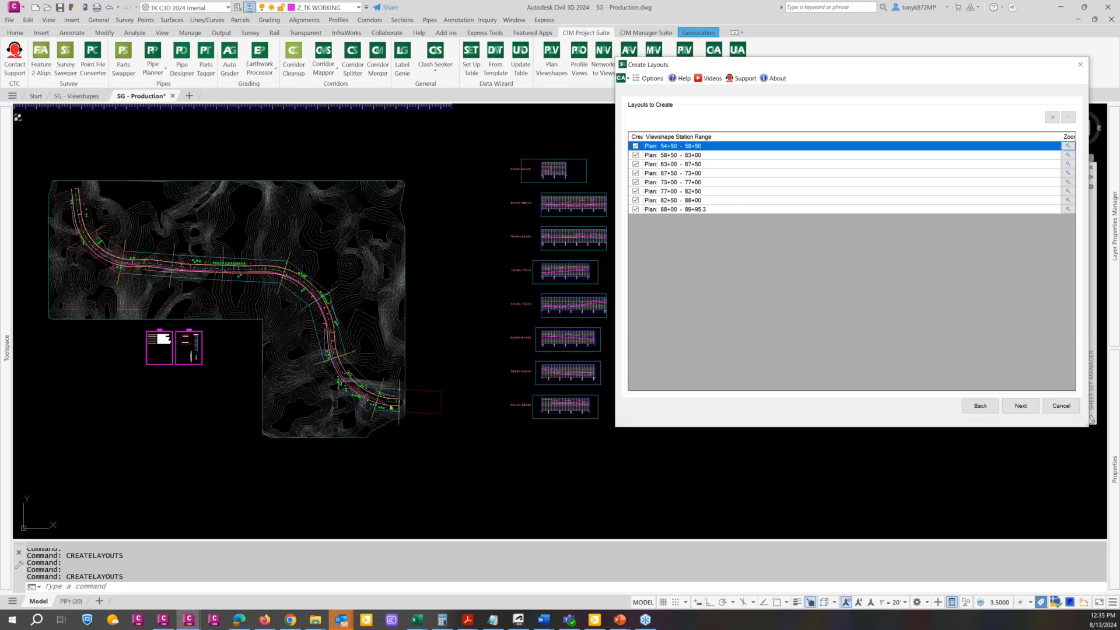
click(636, 209)
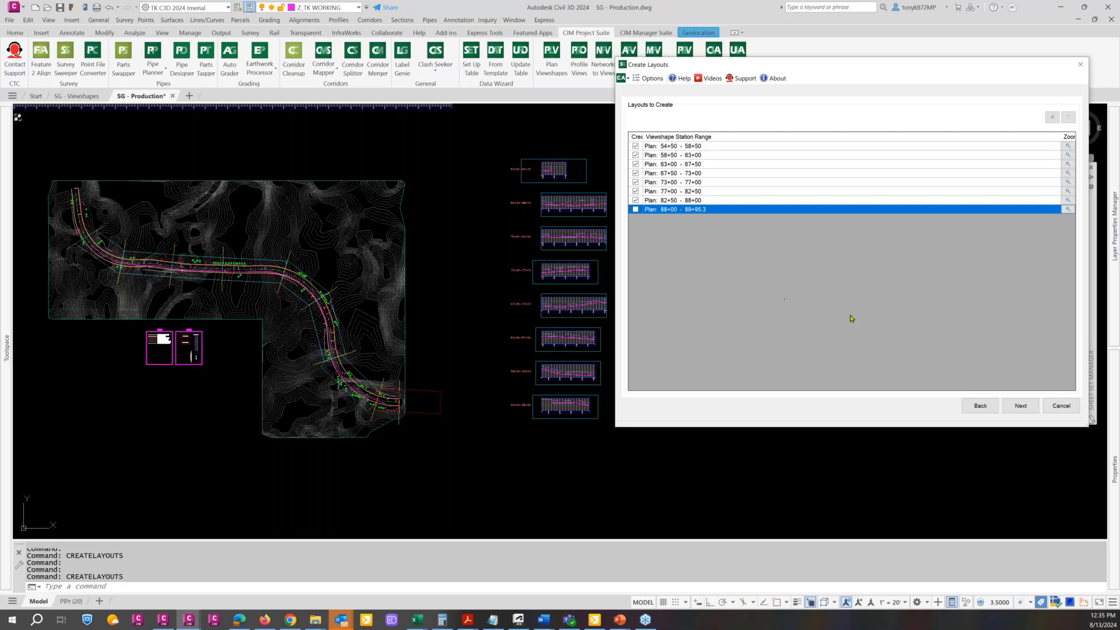
click(1021, 406)
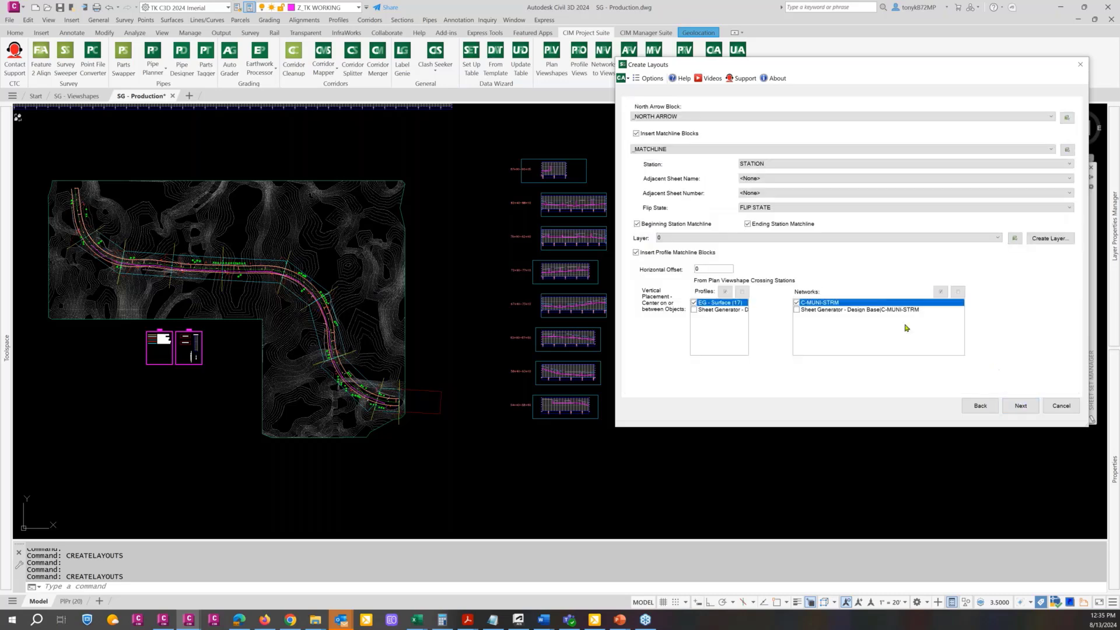
Choose _NORTH ARROW as the north arrow block and _MATCHLINE as the matchline block
click(875, 118)
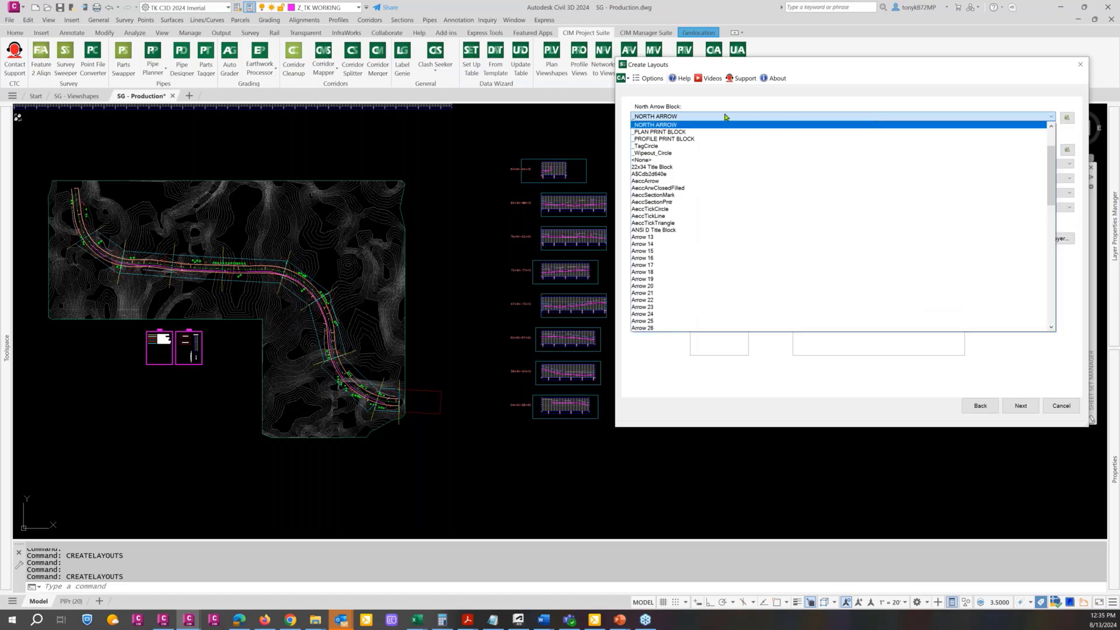
click(671, 125)
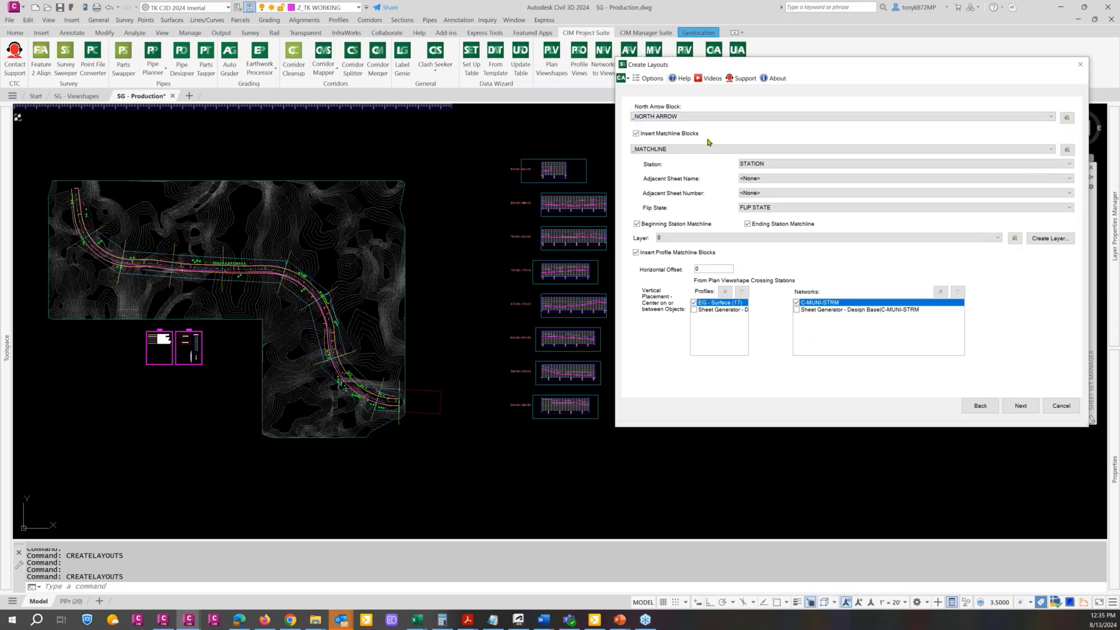
click(756, 150)
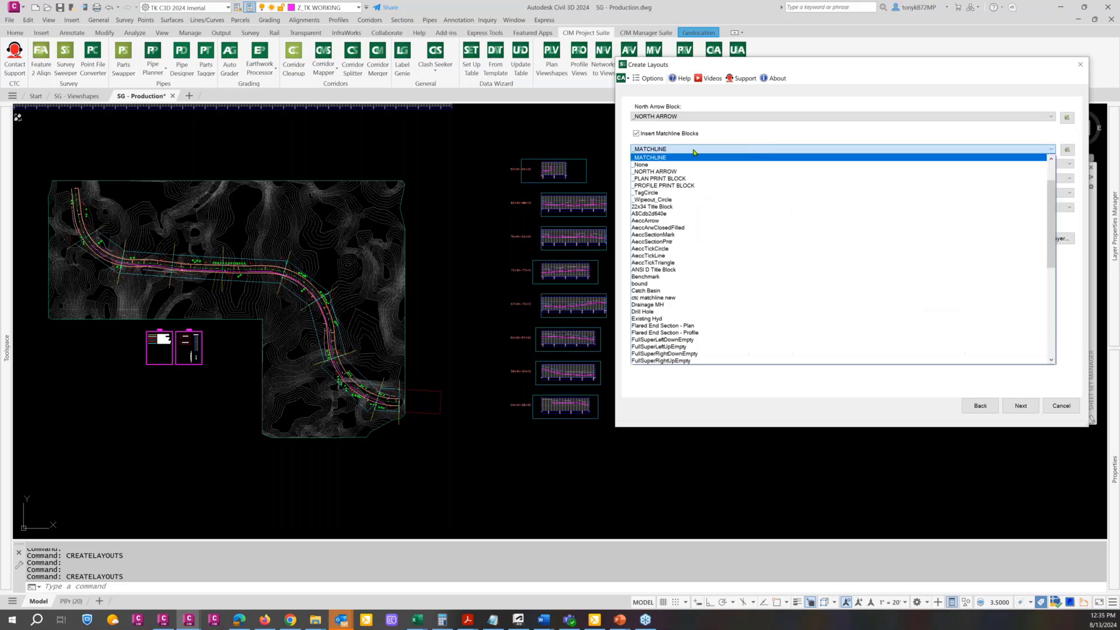
scroll(680, 168, up, 2)
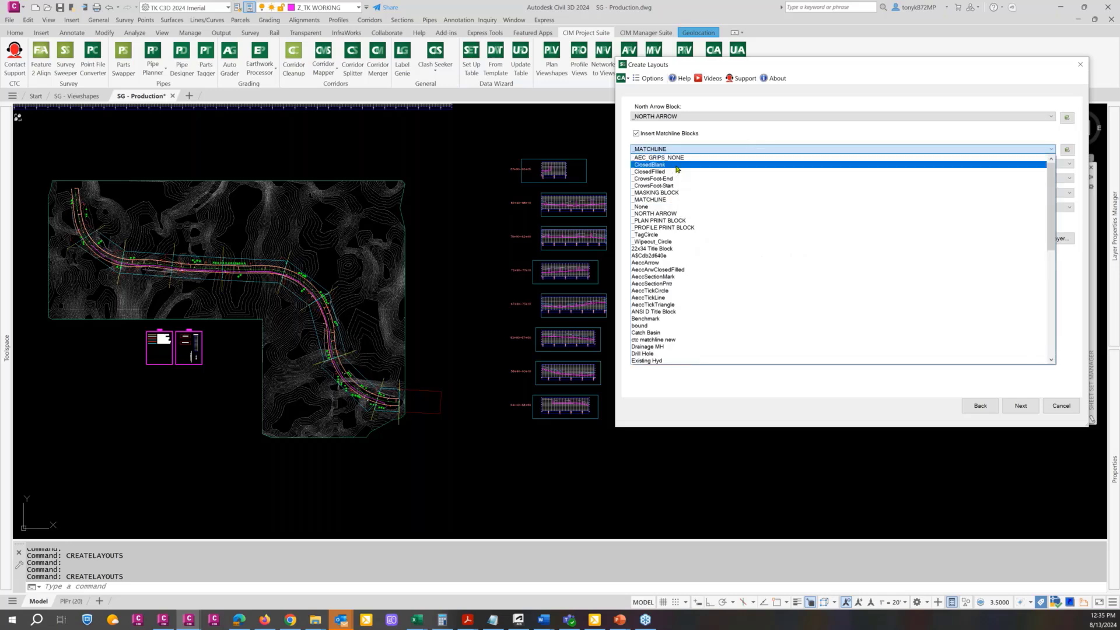
click(666, 200)
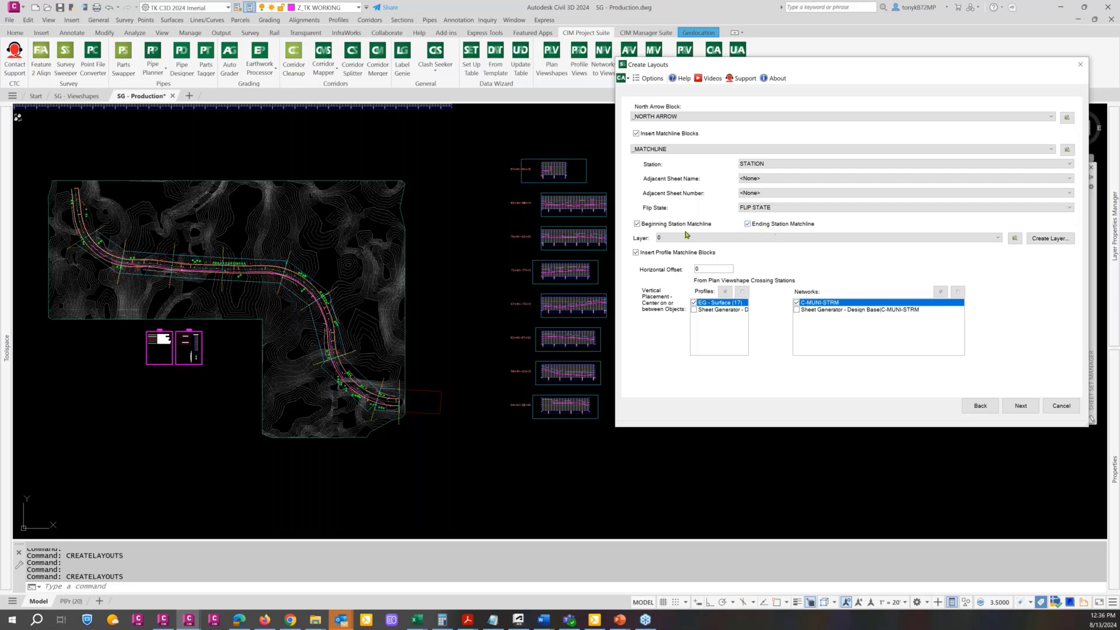
Assign the matchline blocks to the G-MATCH LINE layer
click(938, 241)
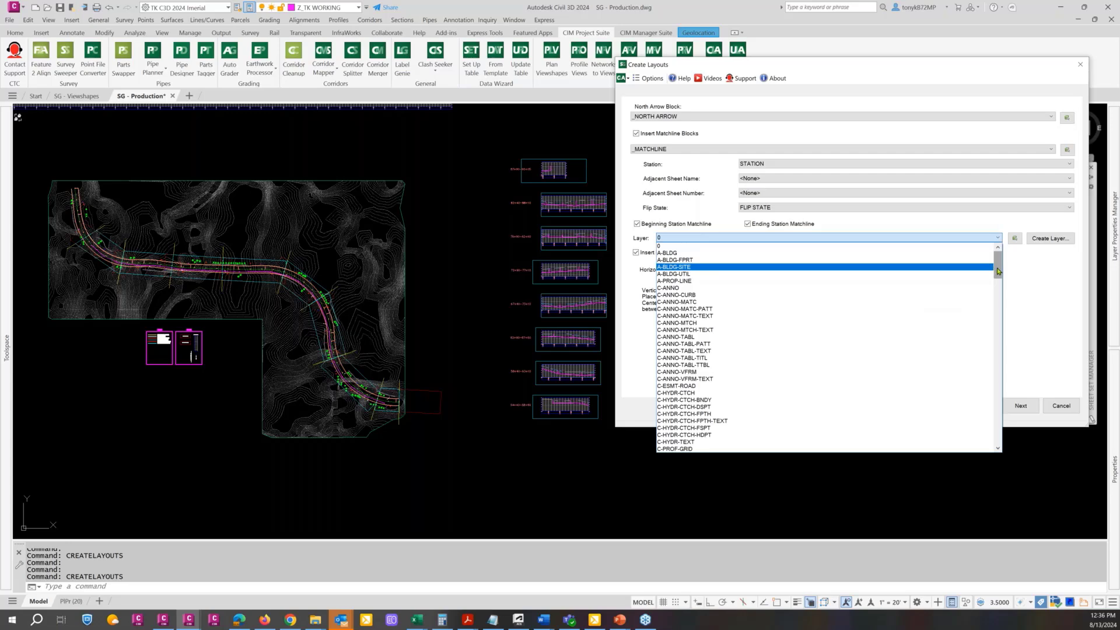
drag(999, 271, 990, 411)
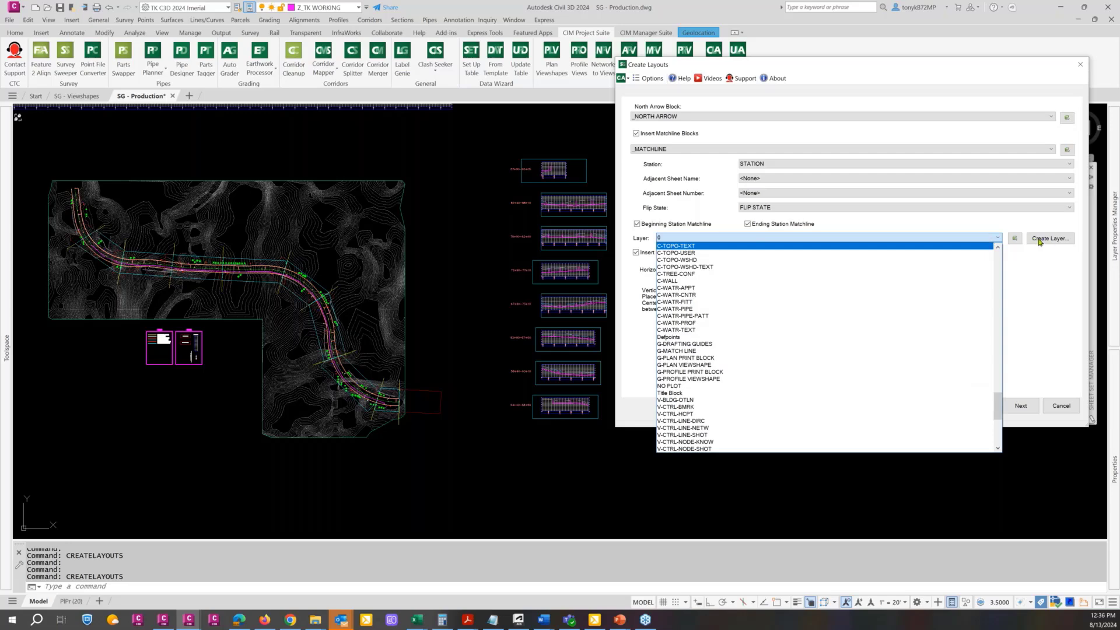
click(688, 352)
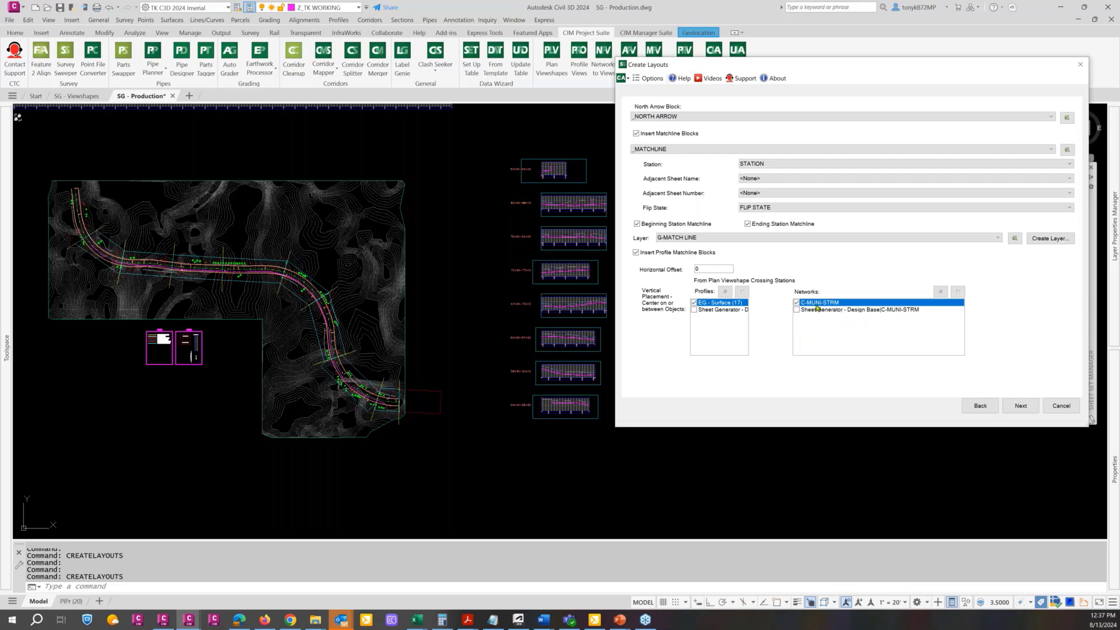
Continue to the layout creation settings and keep PlPr (20) as the layout to duplicate
click(1029, 408)
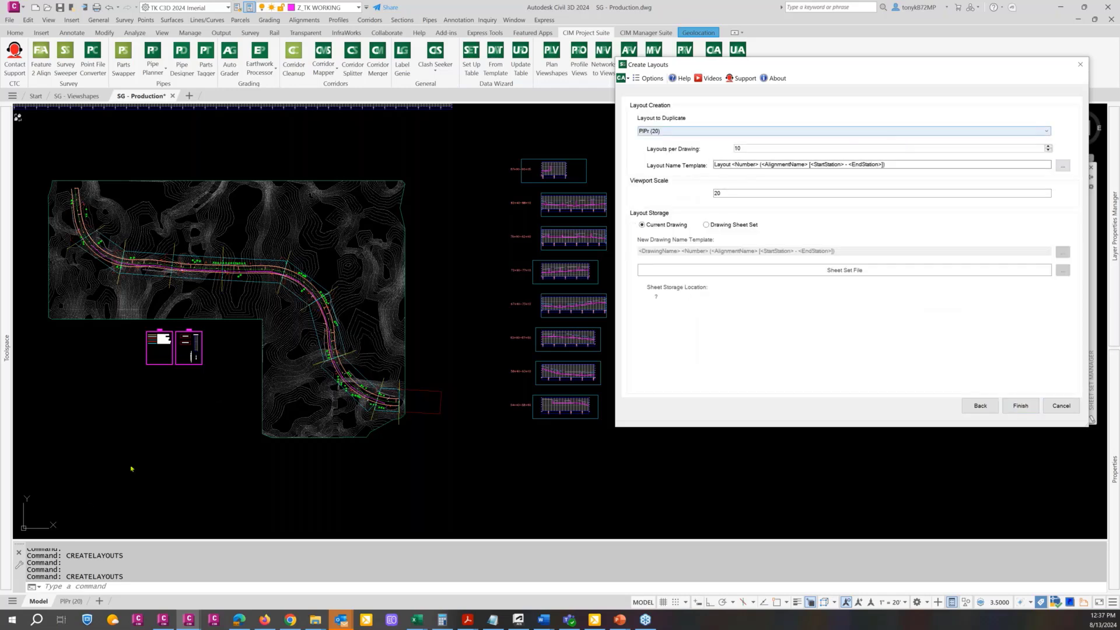
mouse_move(73, 600)
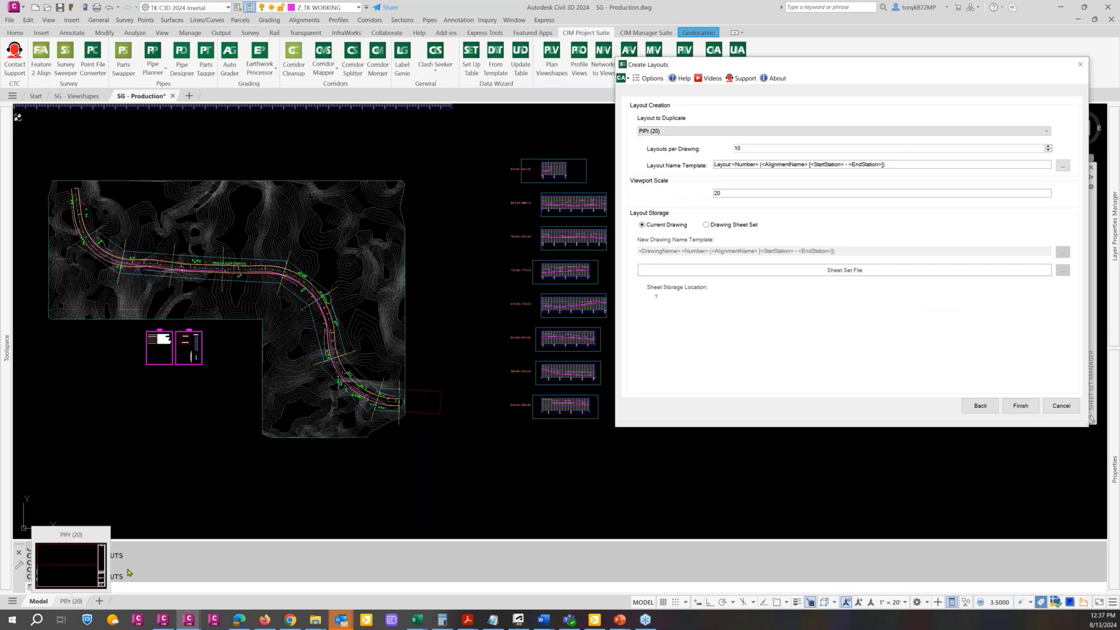
click(867, 133)
click(867, 139)
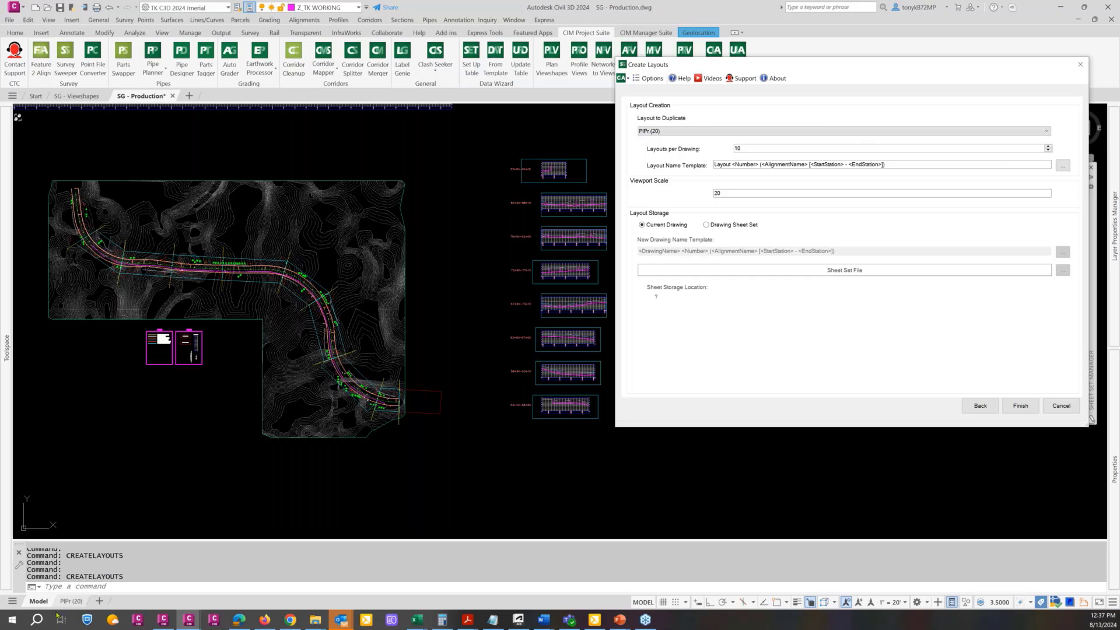
mouse_move(64, 605)
Shorten the layout name template to "Layout <Number>", removing the alignment name and station range fields
click(1062, 166)
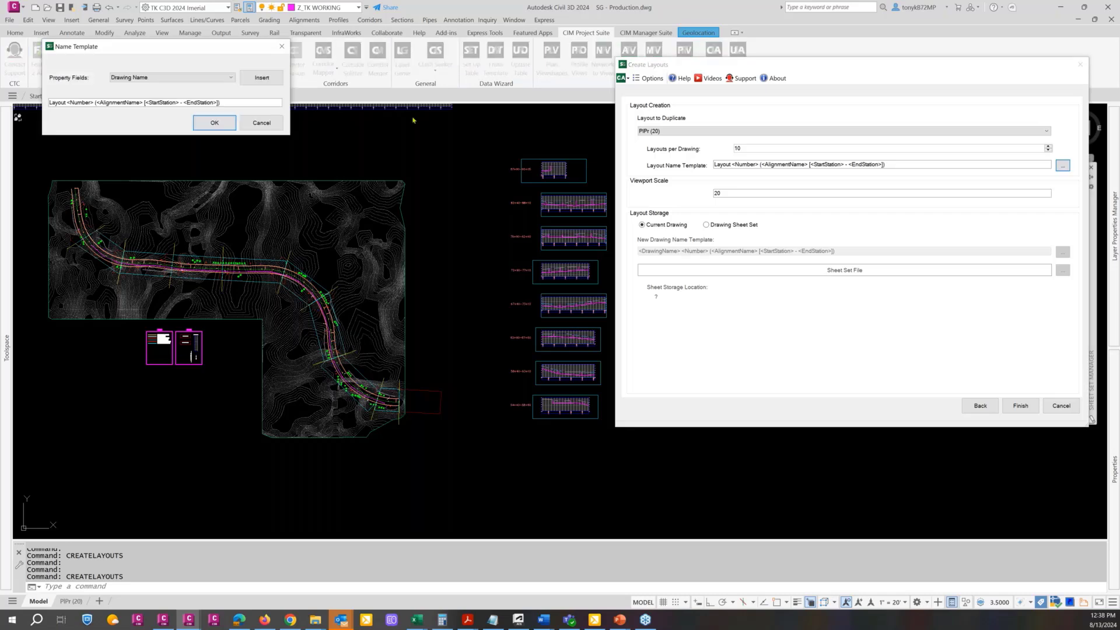
drag(330, 74, 527, 84)
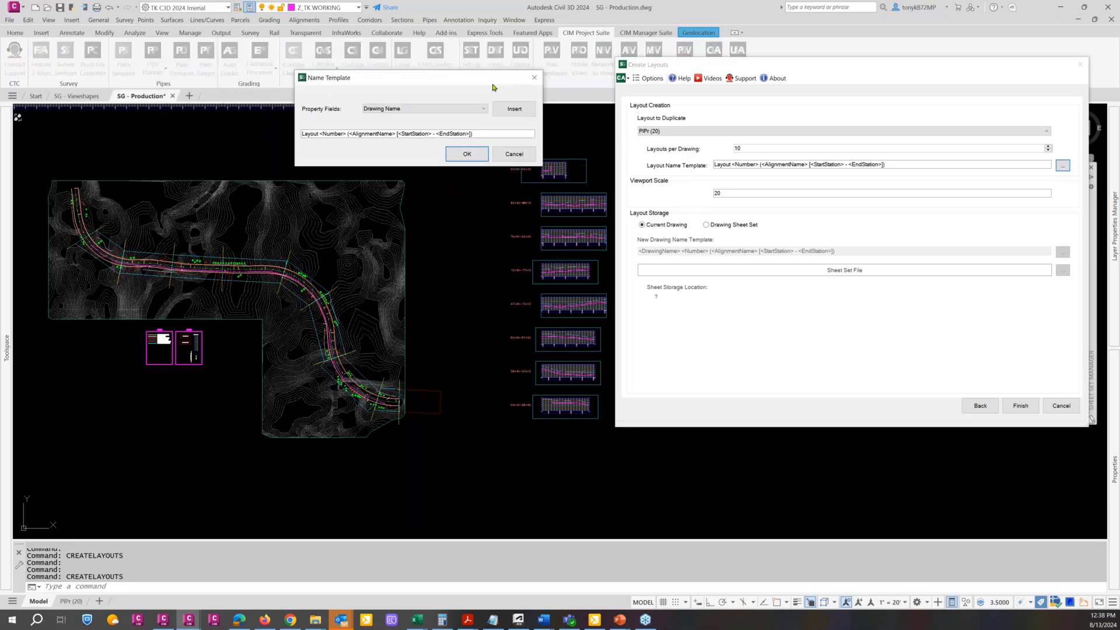
click(476, 110)
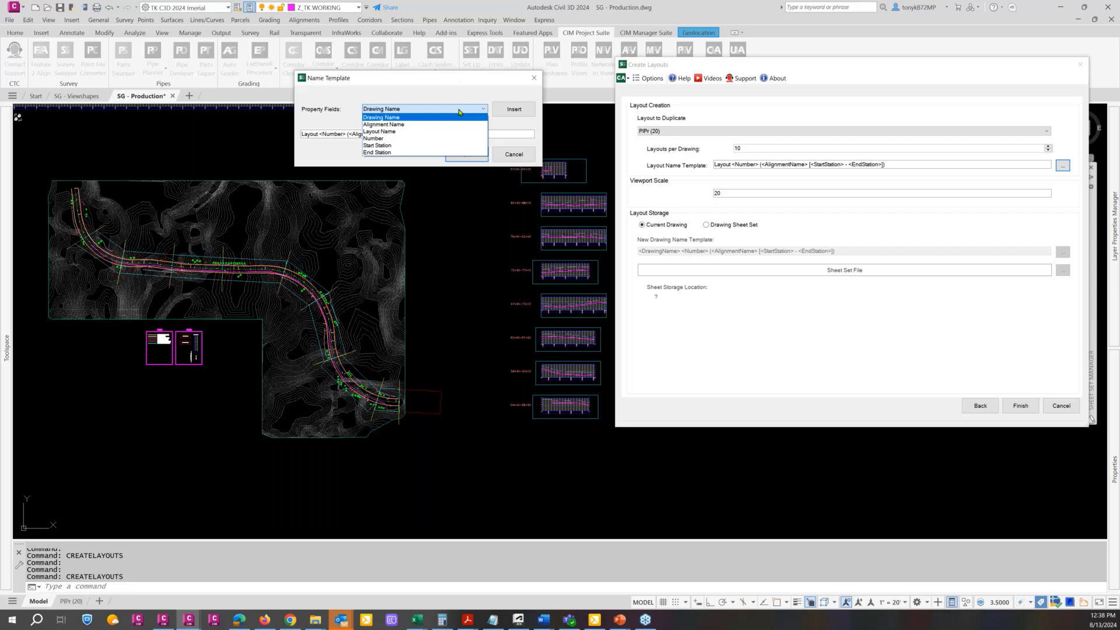
click(460, 112)
click(472, 134)
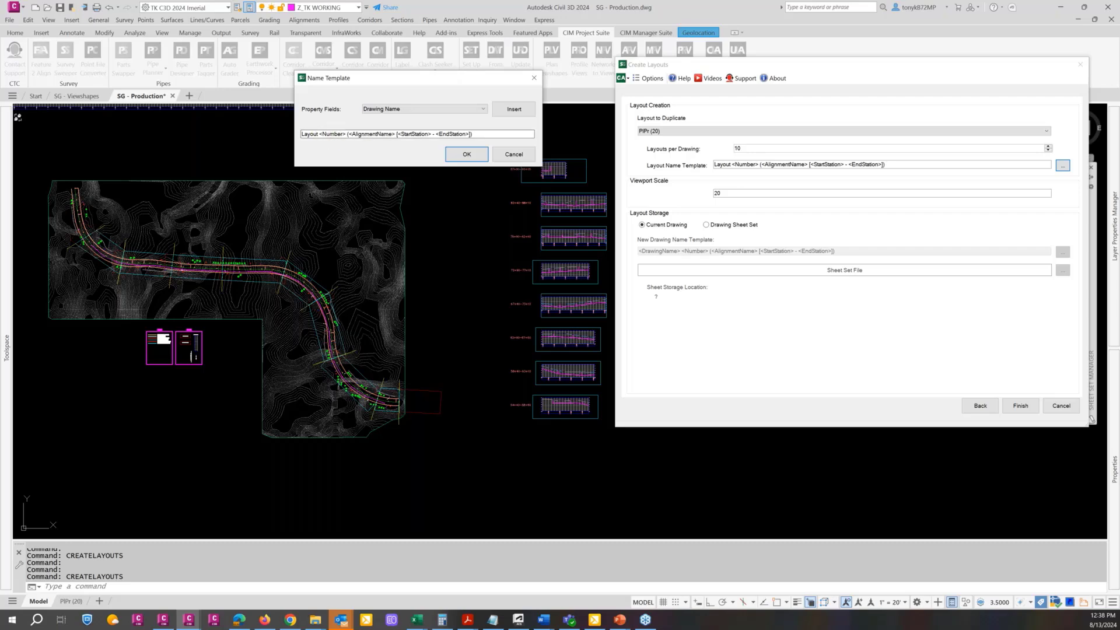
drag(483, 135, 349, 133)
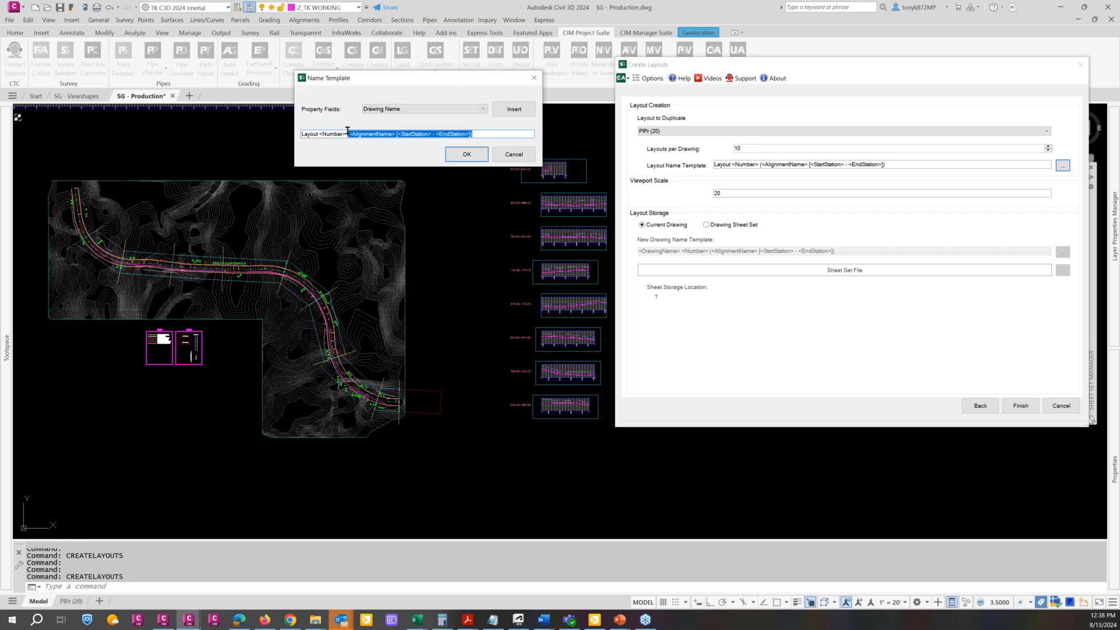
key(Delete)
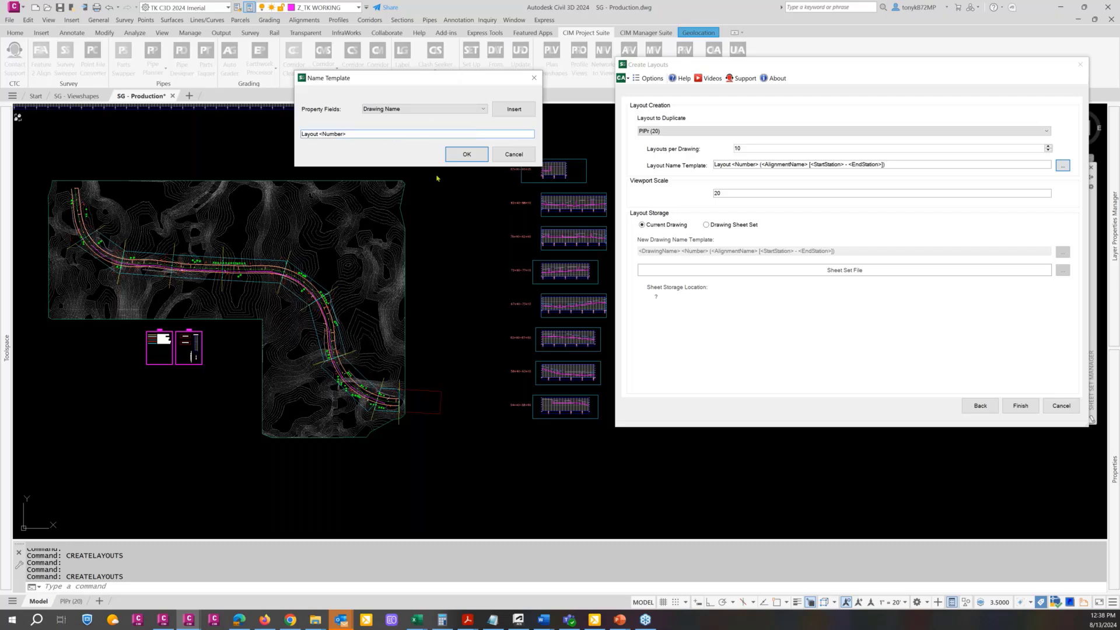
click(456, 110)
click(466, 155)
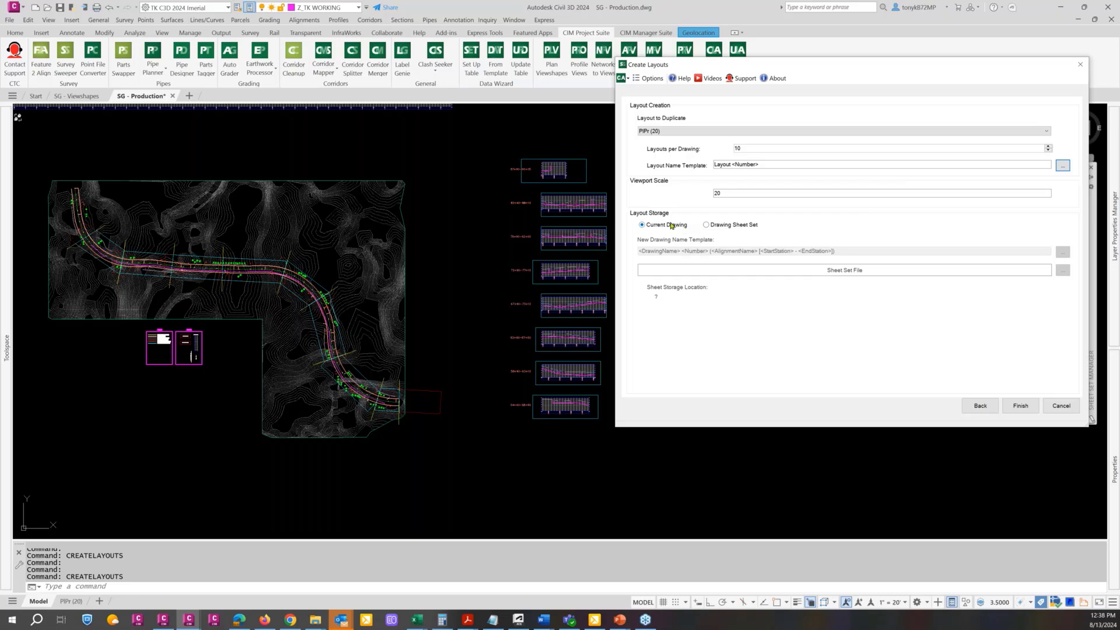
Try Drawing Sheet Set storage, browsing for a sheet set file without choosing one, and restore Current Drawing storage
click(642, 226)
click(706, 226)
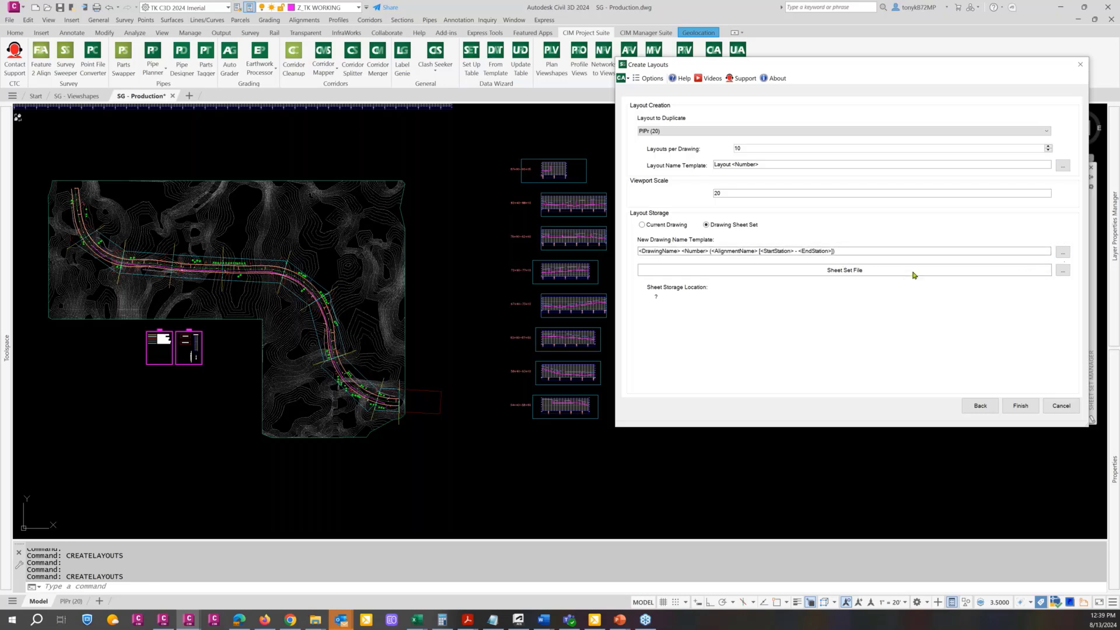
click(1063, 272)
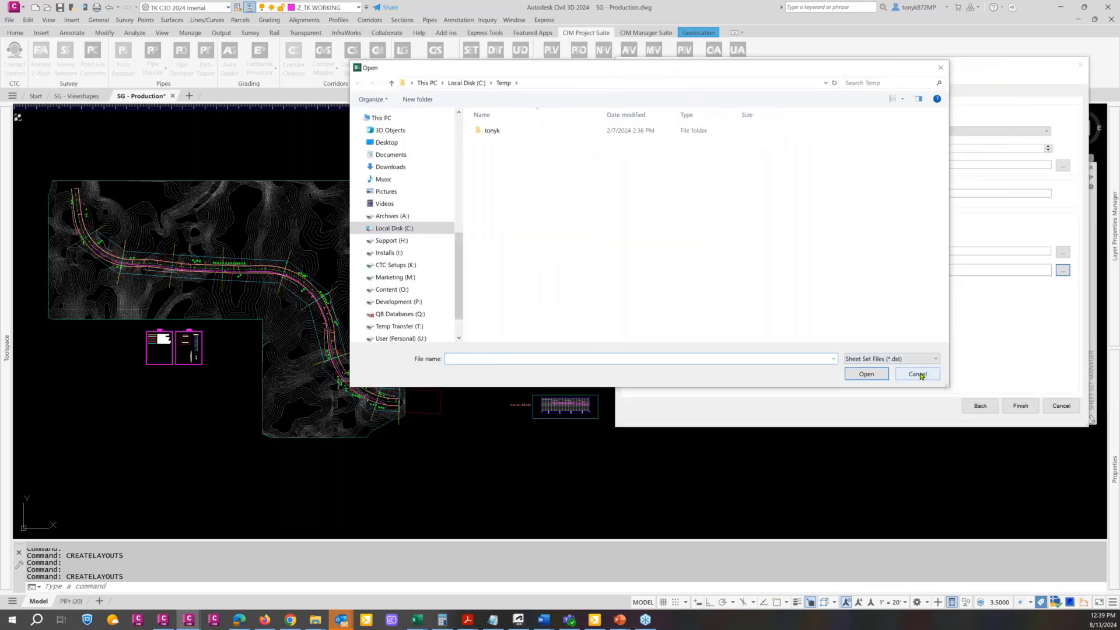
click(919, 375)
drag(908, 67, 804, 59)
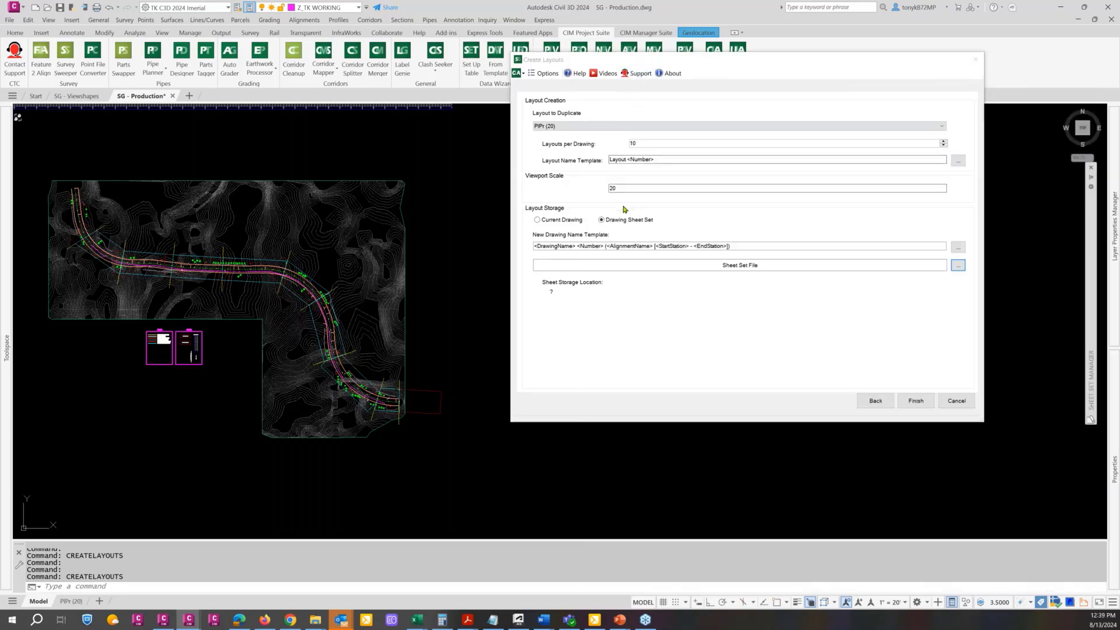
click(537, 220)
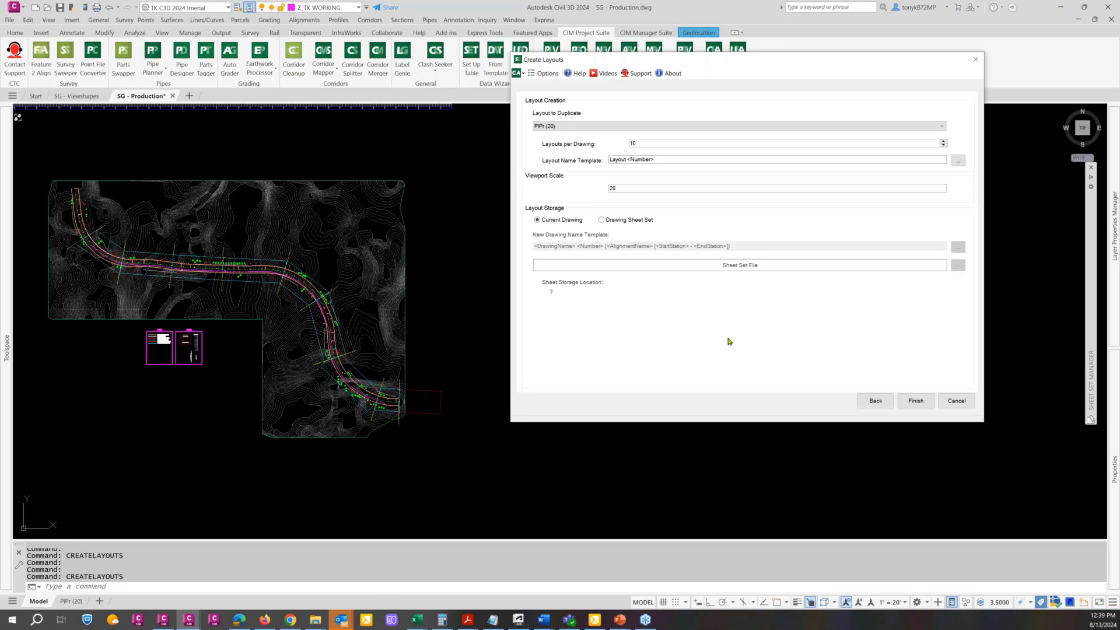
Return to the layout list and limit it to the three viewshapes covering stations 63+00 to 77+00
click(874, 402)
click(873, 402)
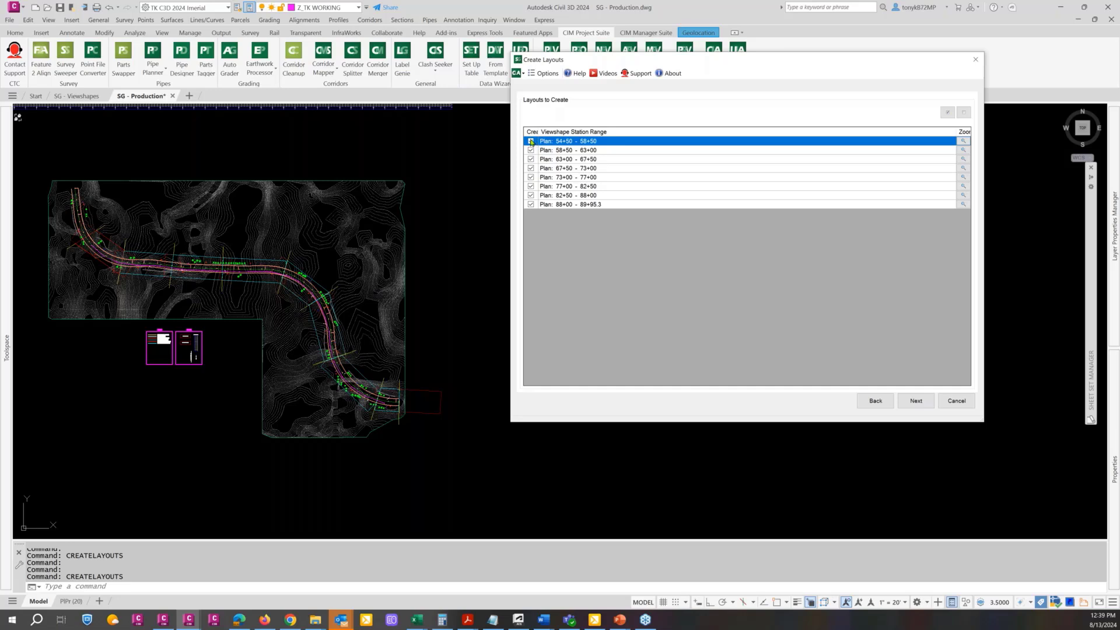
click(531, 141)
click(531, 151)
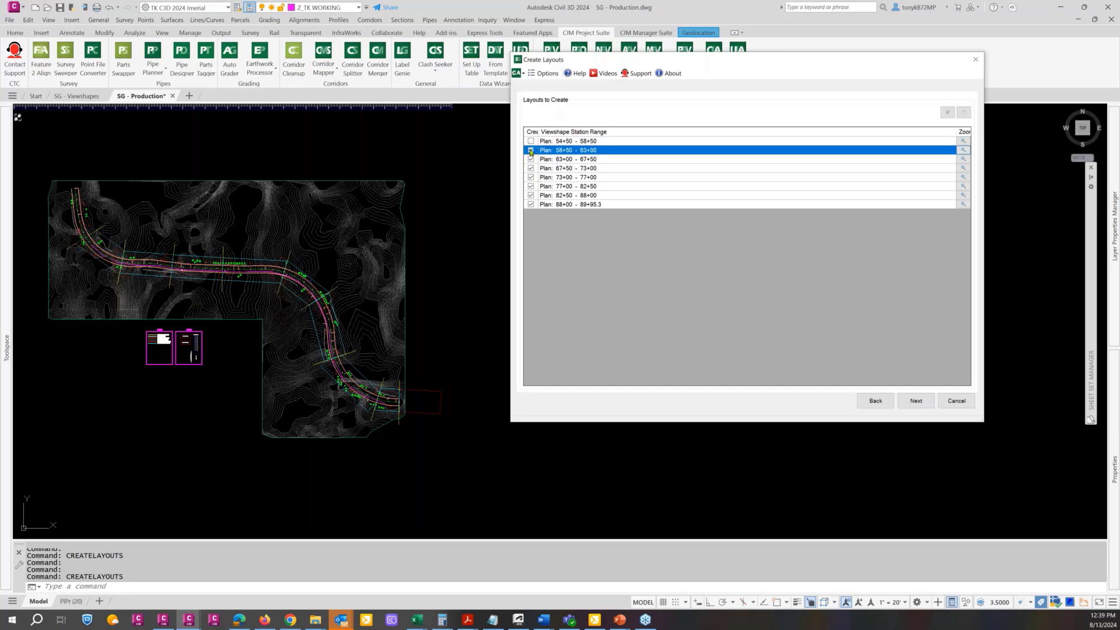
click(531, 204)
click(531, 195)
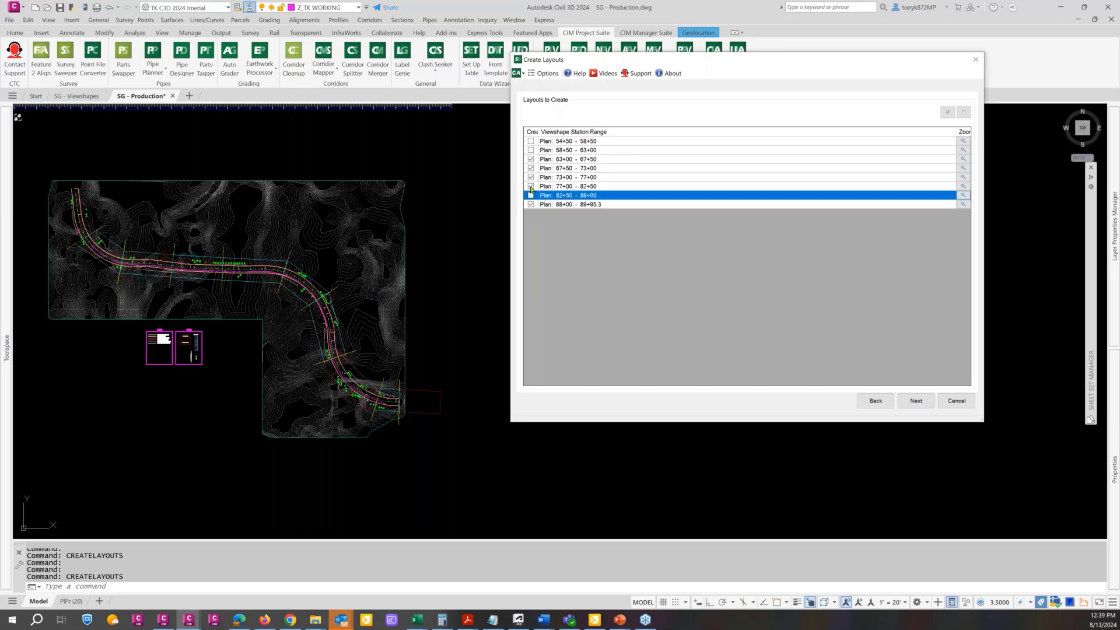
click(531, 186)
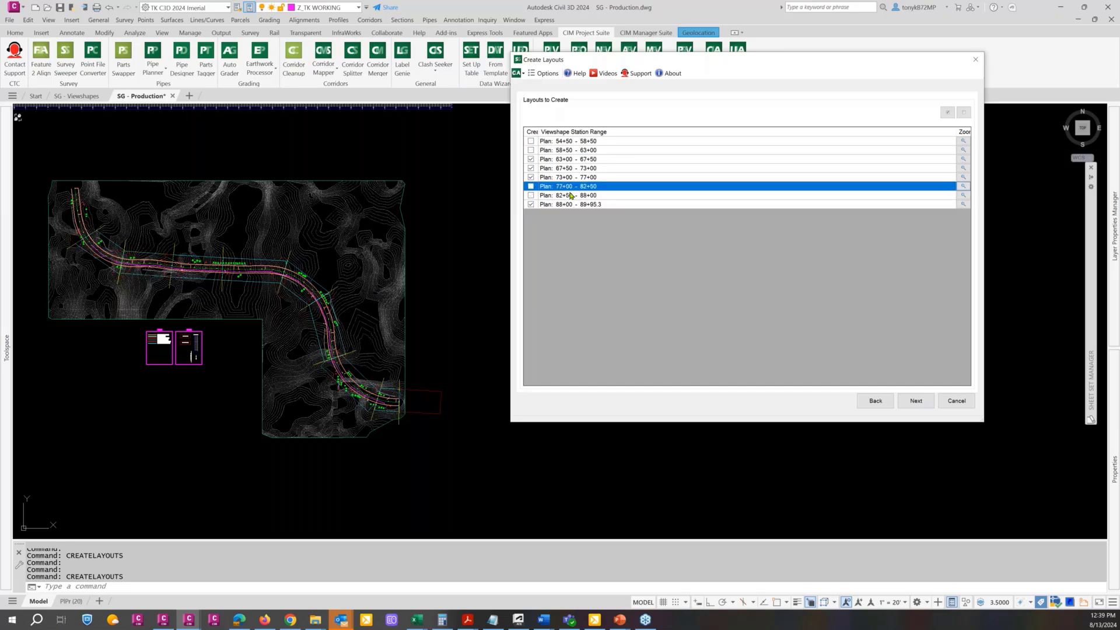
click(531, 205)
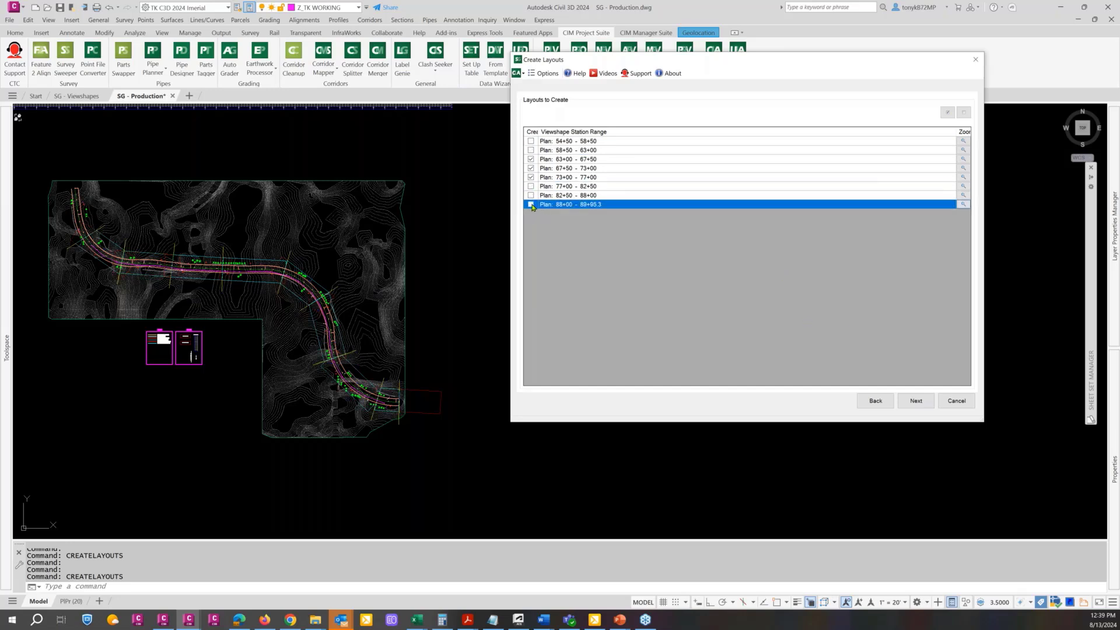
click(914, 401)
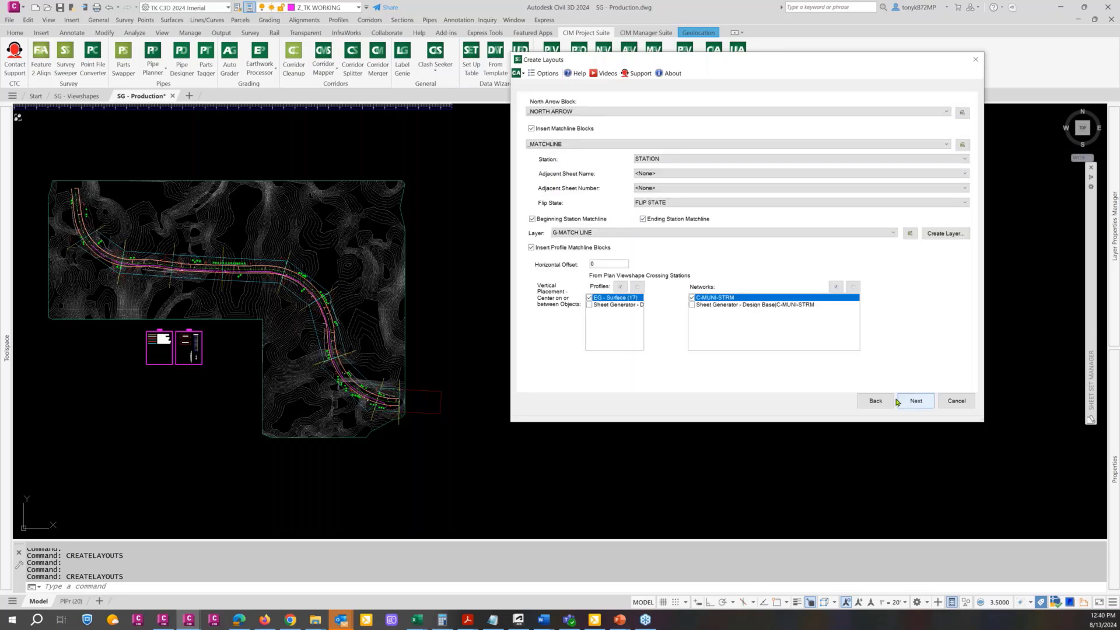
Reopen the layout list, exclude the first two and last two viewshapes to keep stations 63+00 to 82+50, and continue to the matchline settings
click(876, 402)
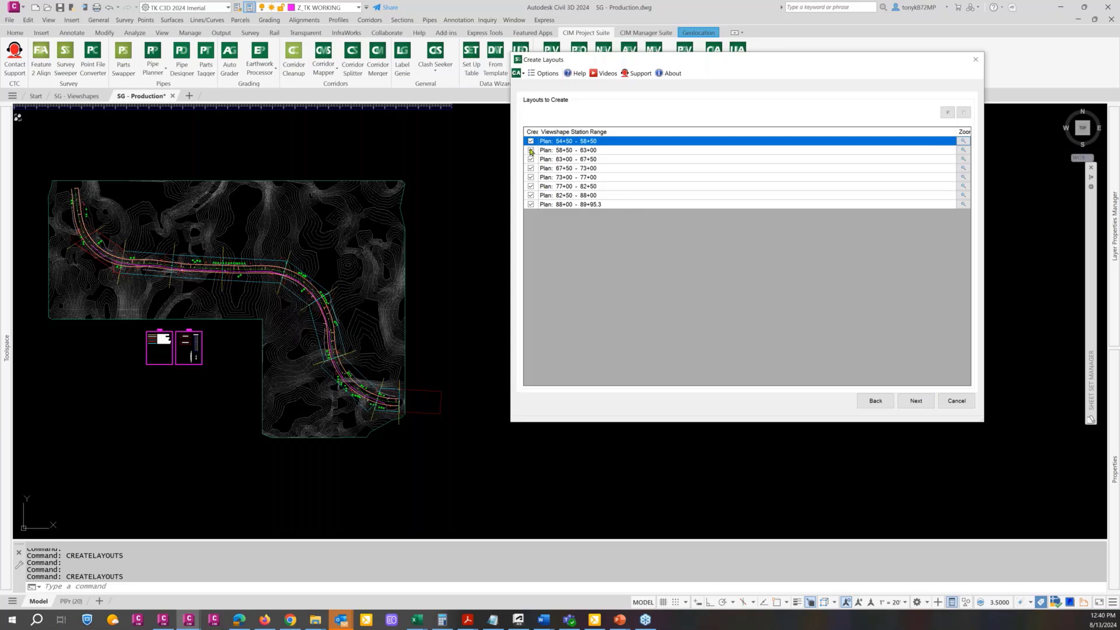
click(531, 204)
click(531, 195)
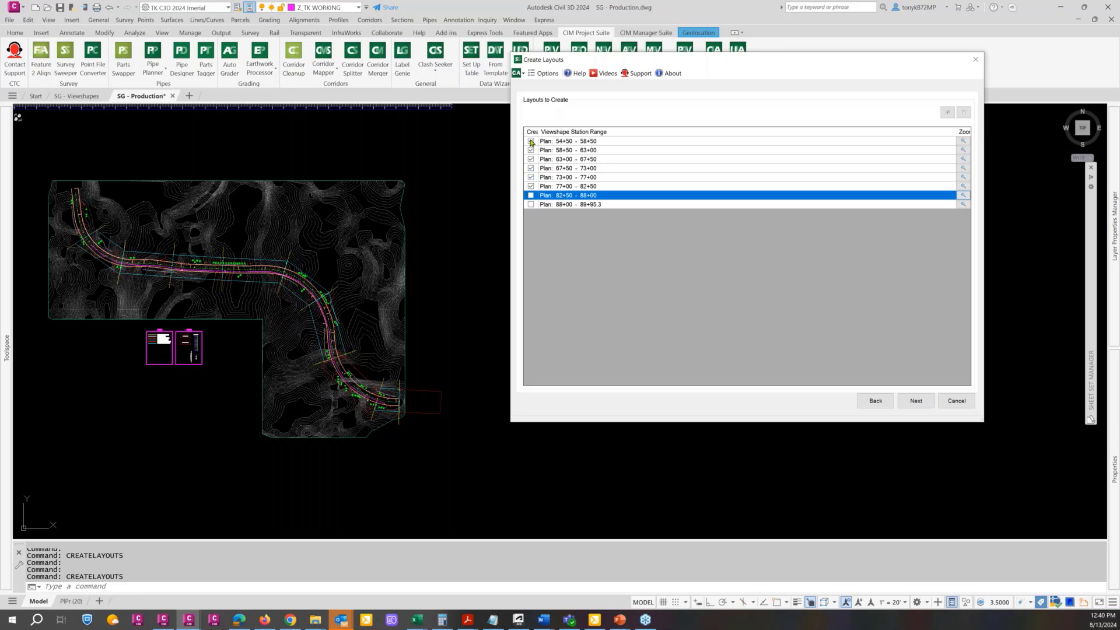
click(531, 140)
click(535, 150)
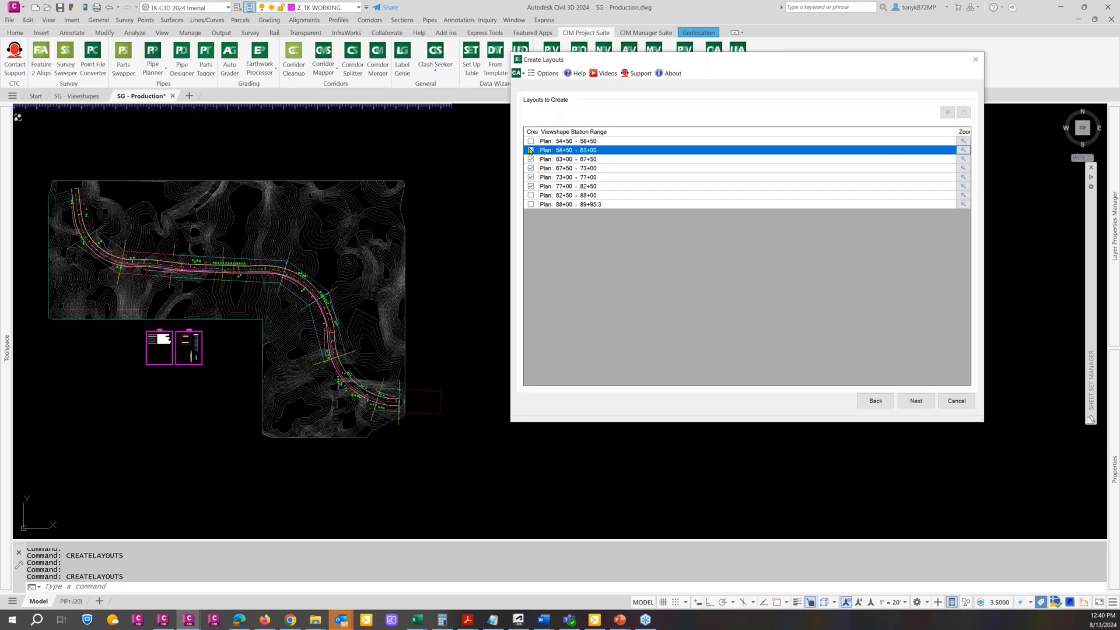
click(531, 150)
click(917, 402)
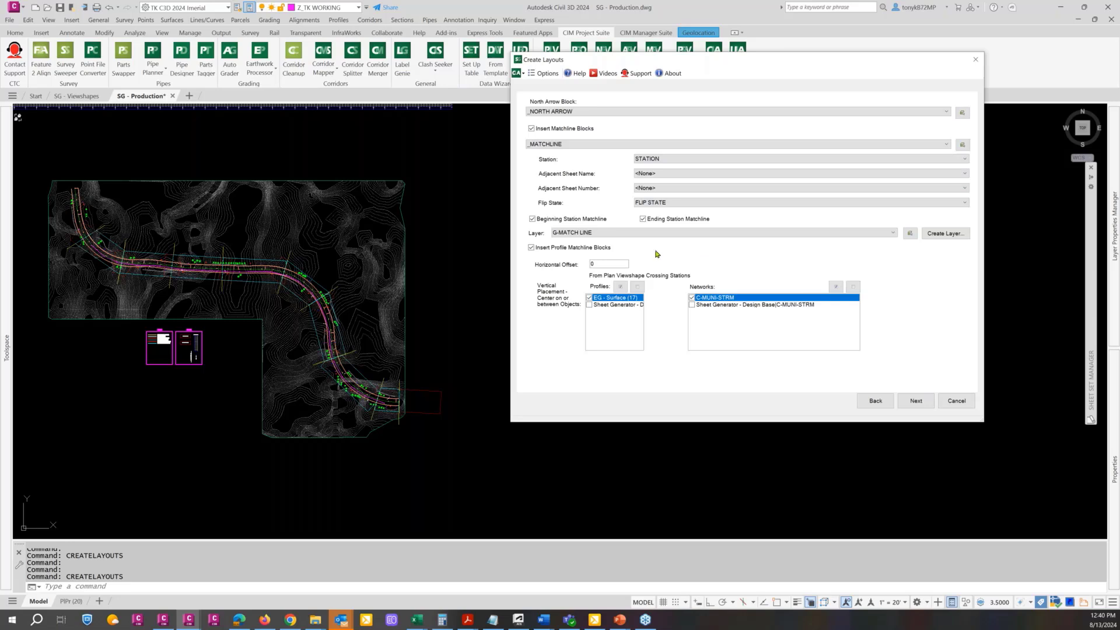
Accept the matchline settings and generate the layouts from PlPr (20) in the current drawing at viewport scale 20
click(924, 401)
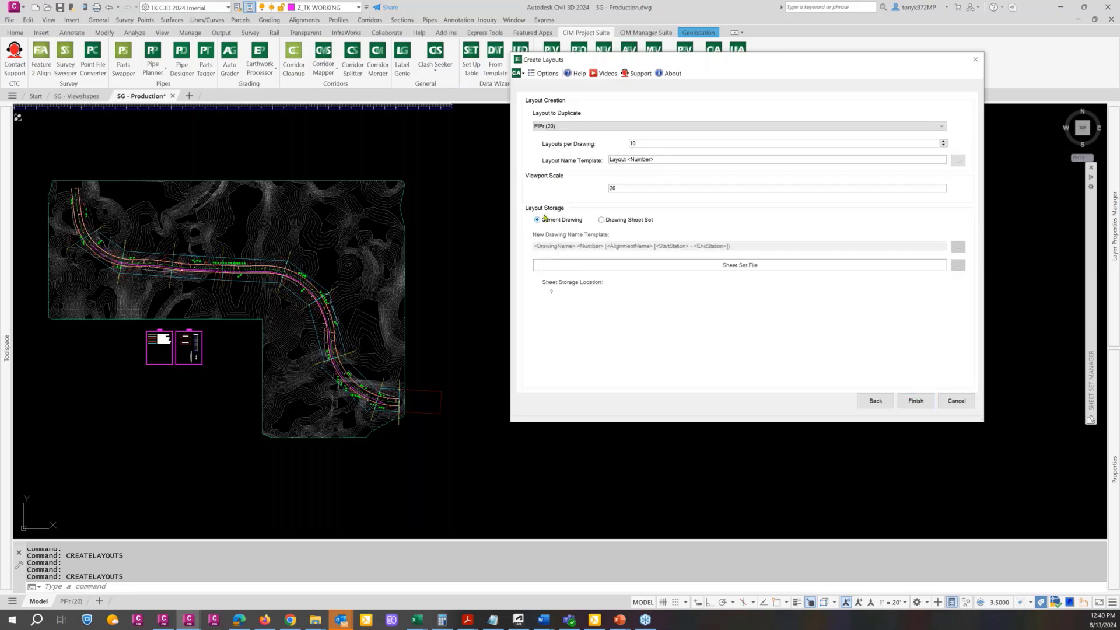
click(916, 400)
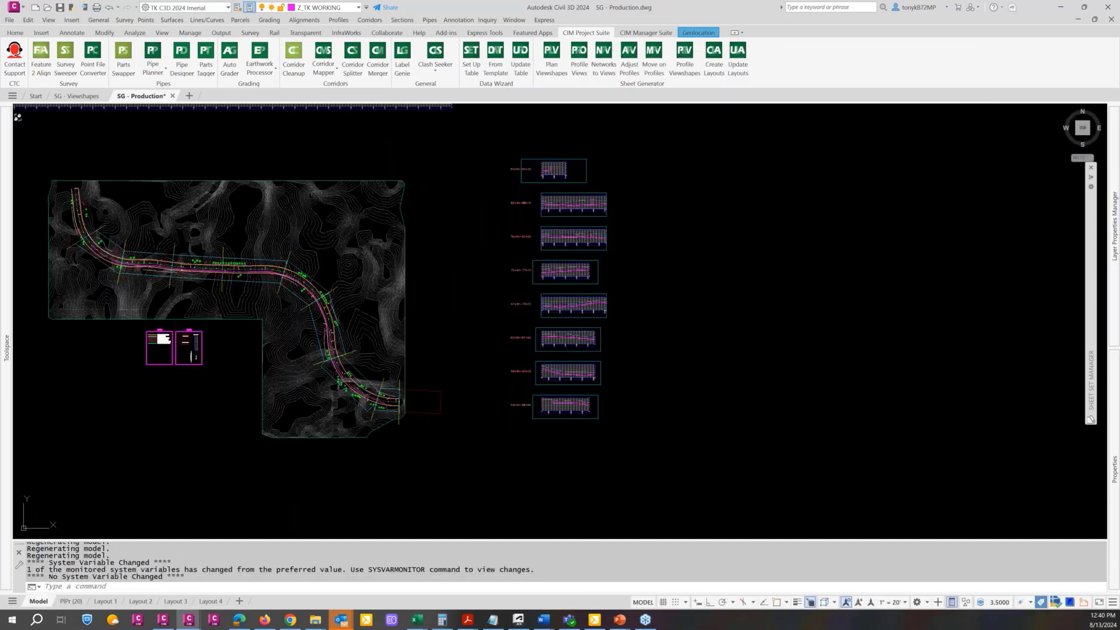
Review the generated plan and profile sheets in Layout 1 through Layout 4, checking their viewports and matchlines
click(109, 602)
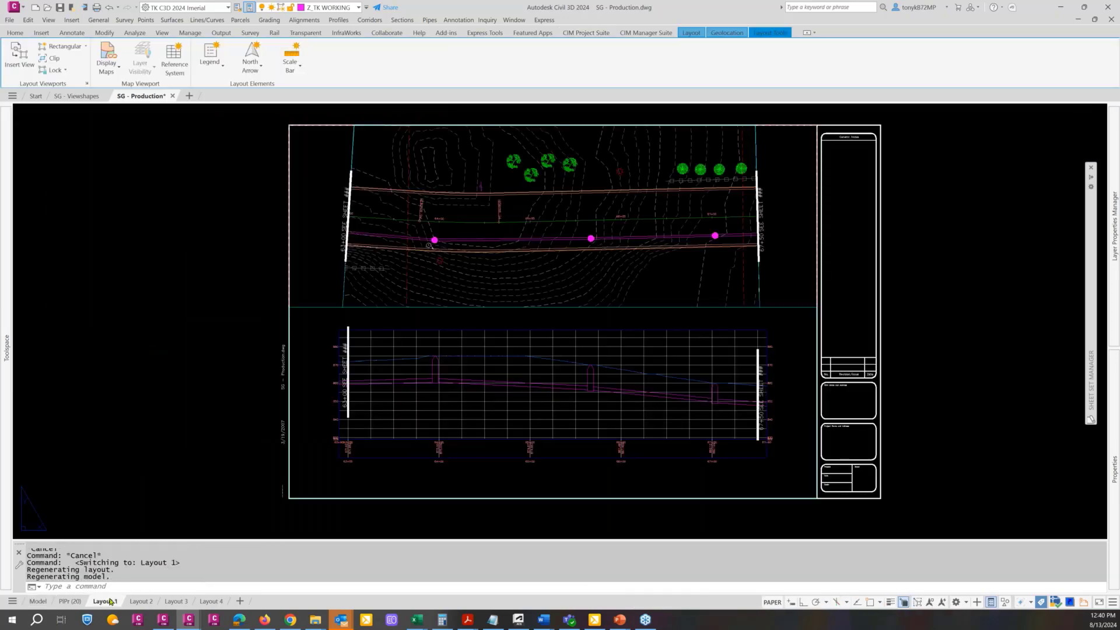
click(140, 601)
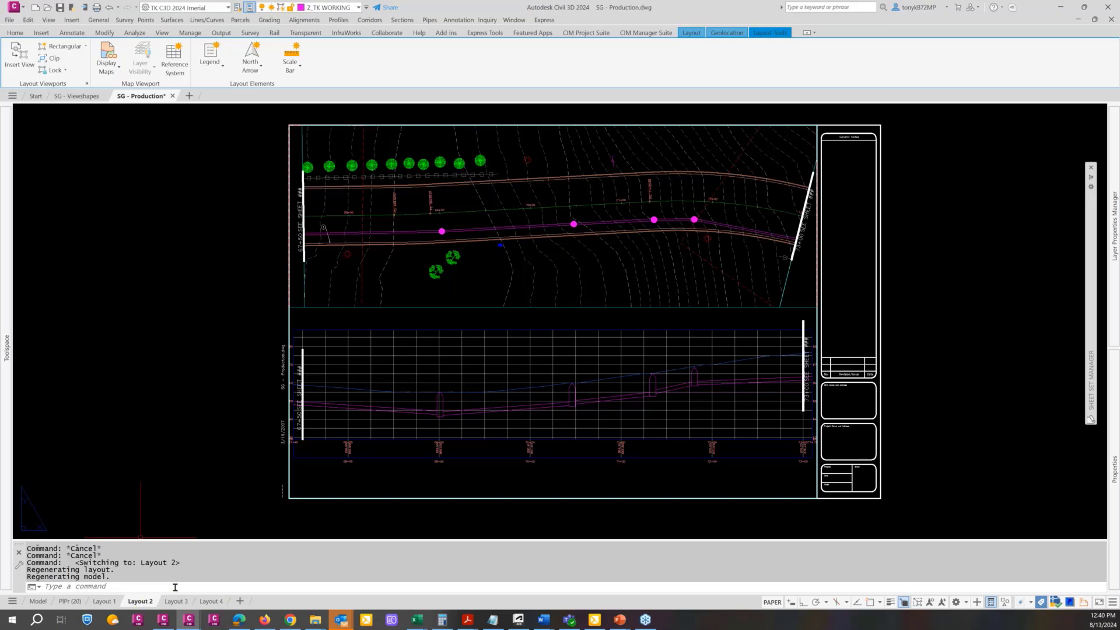
mouse_move(182, 602)
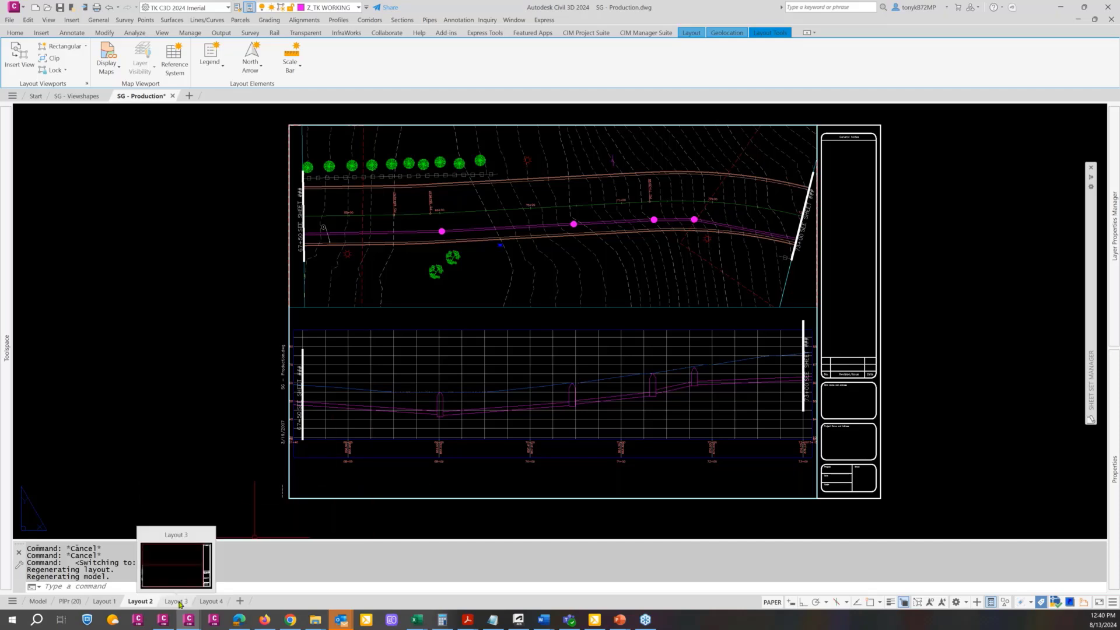
click(180, 602)
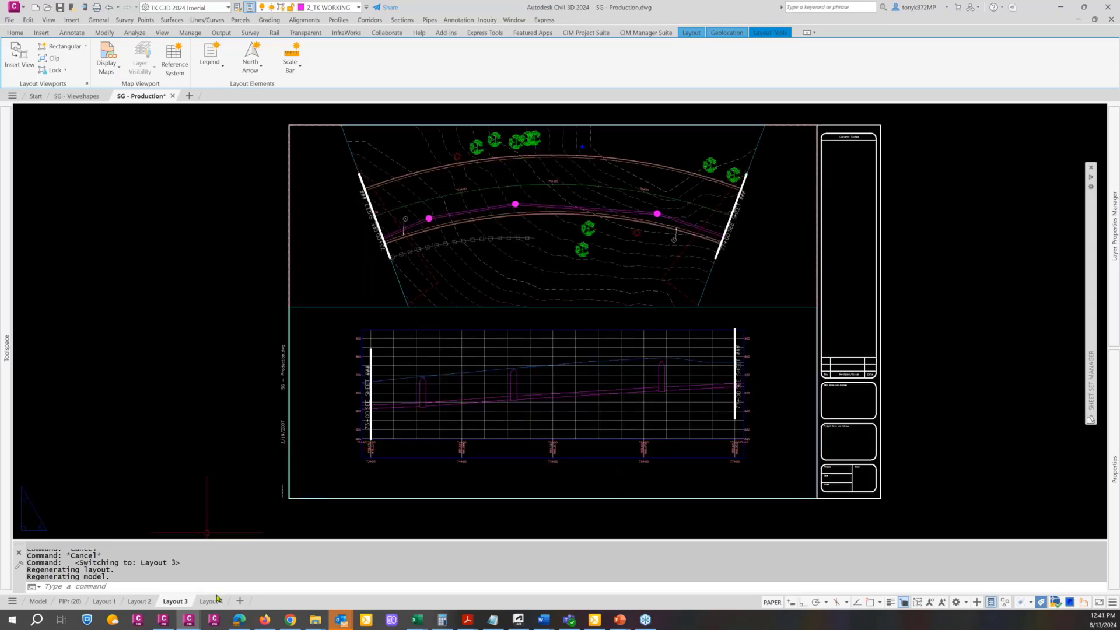
mouse_move(213, 603)
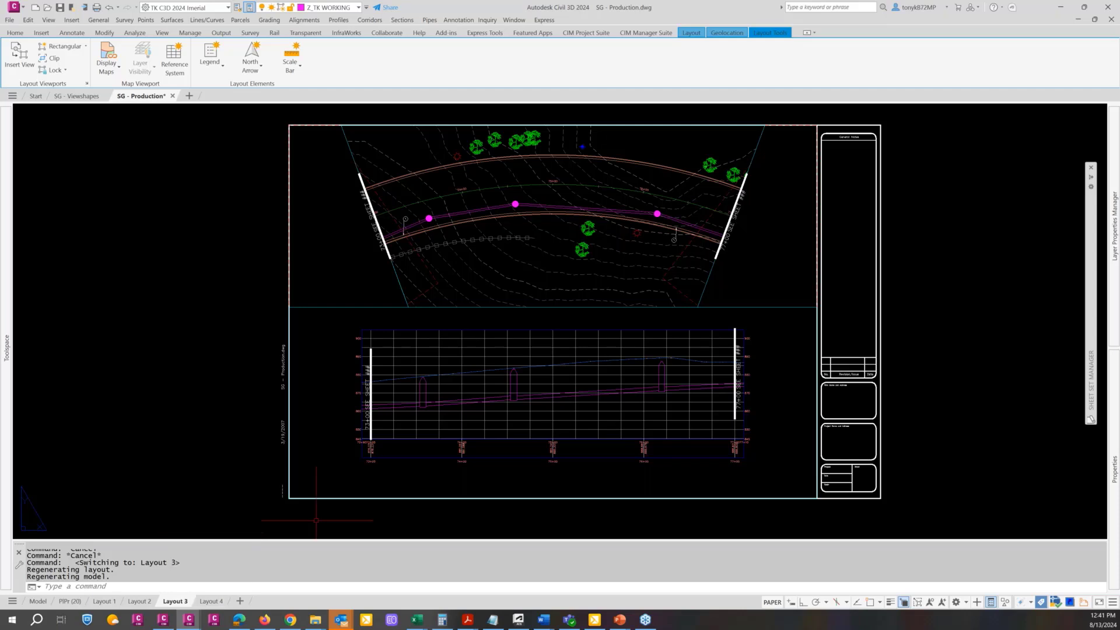
click(217, 601)
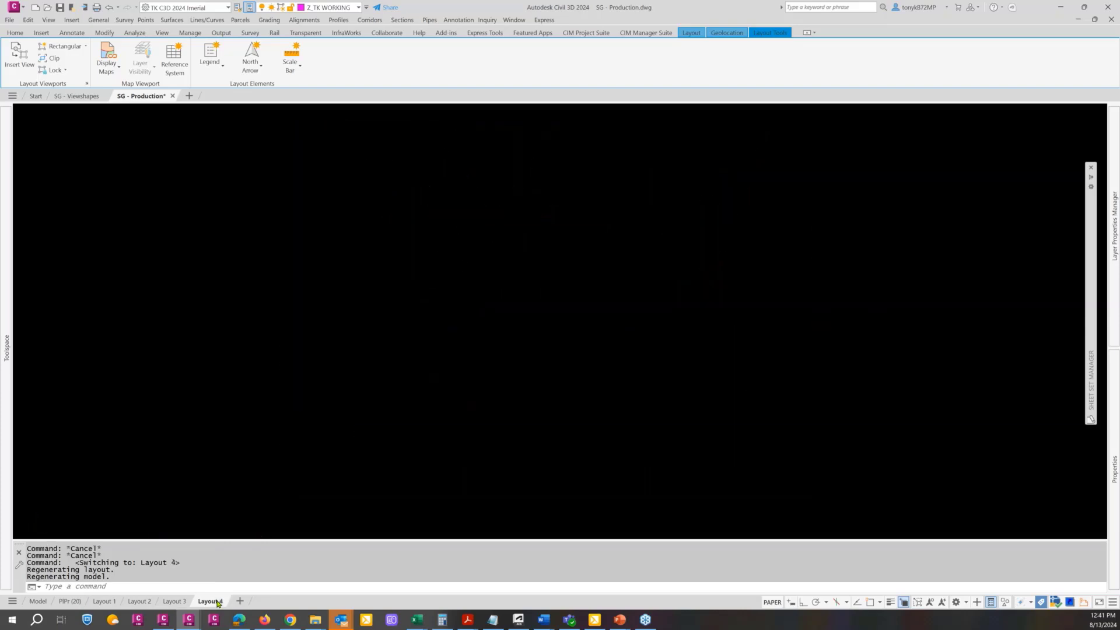
Return to model space with the plan and profile views in sight, and switch to the PowerPoint slide show
click(38, 603)
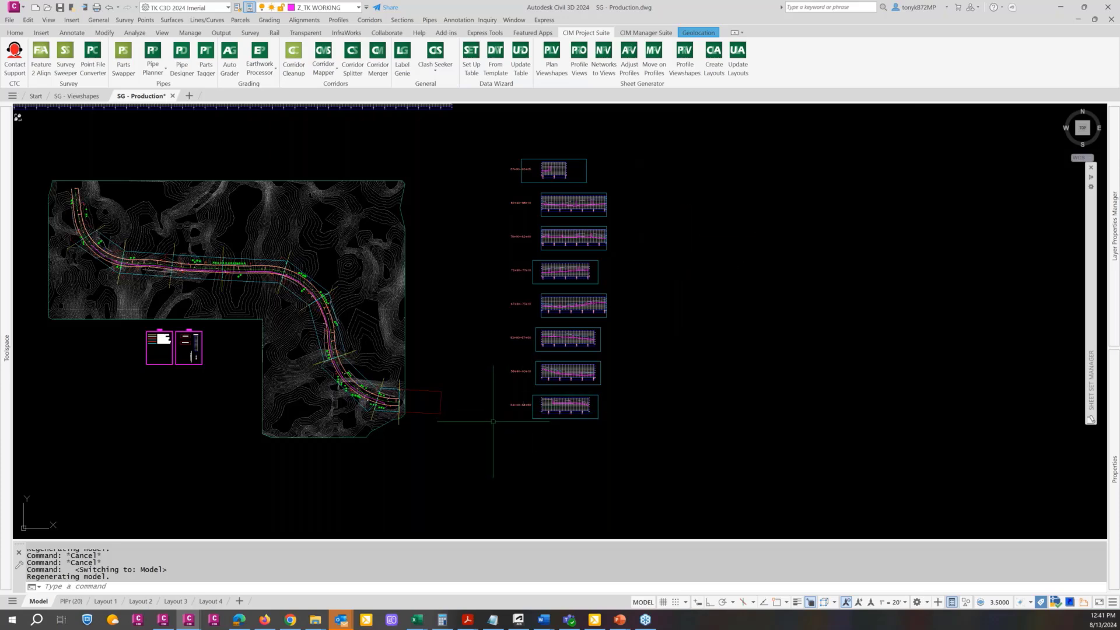
middle_drag(493, 421, 630, 412)
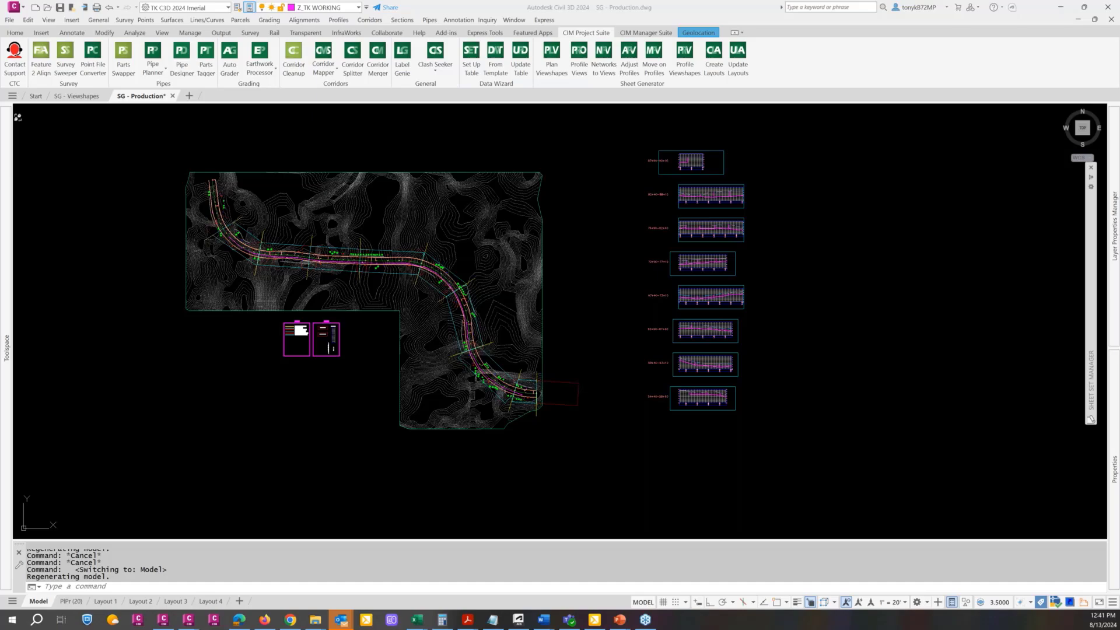
key(alt+Tab)
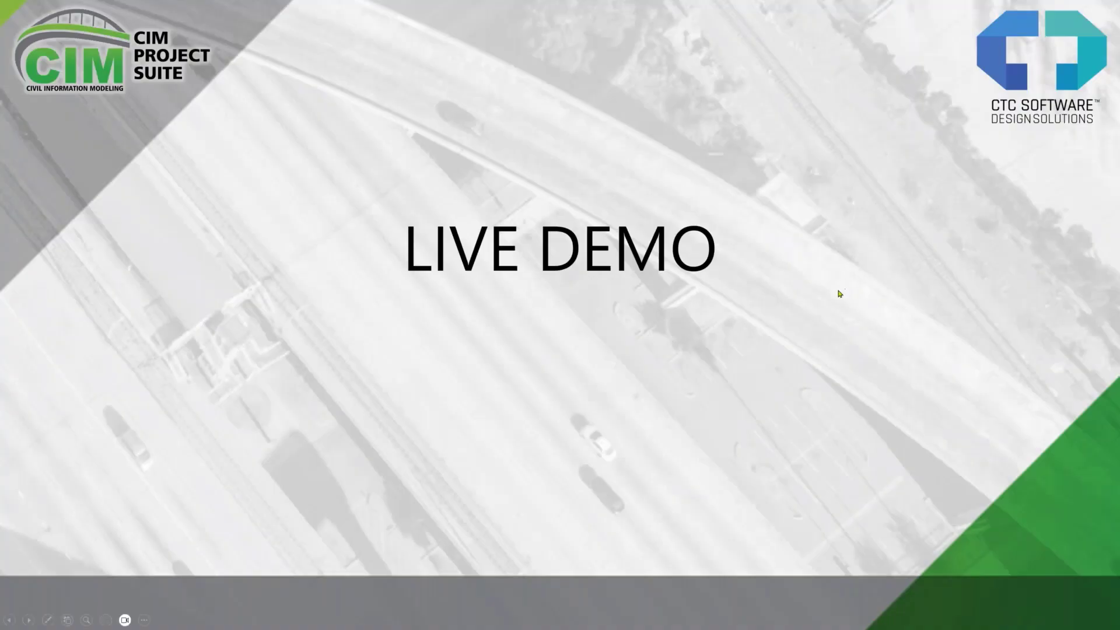